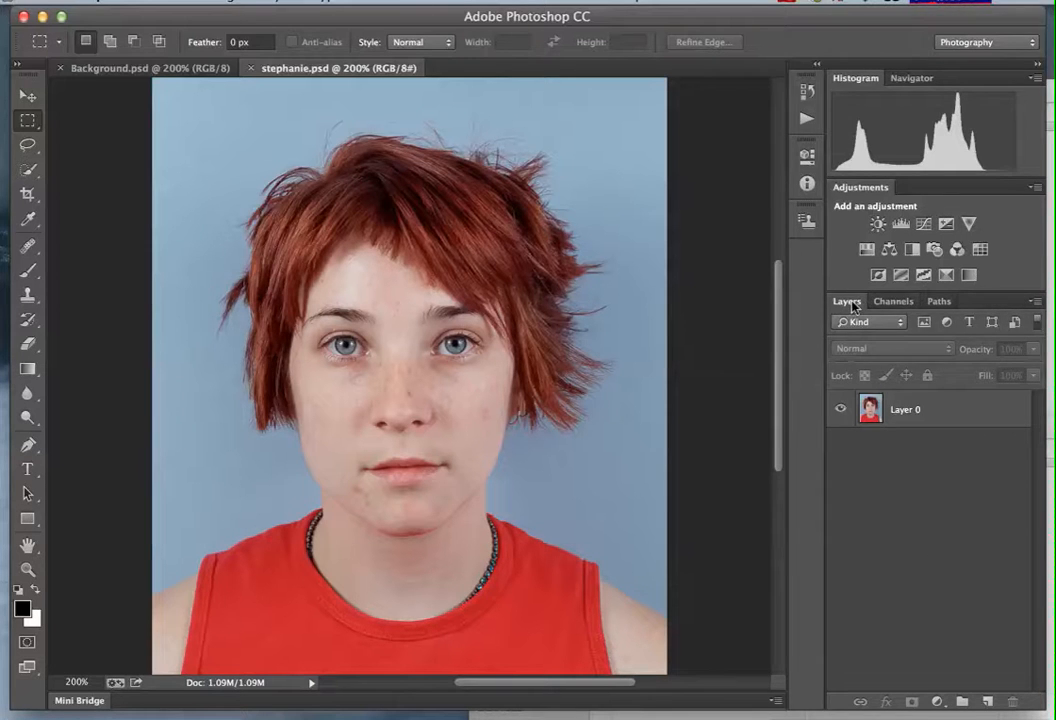
- Compare the Red, Green and Blue channels for contrast between the hair and the background
left_click(890, 303)
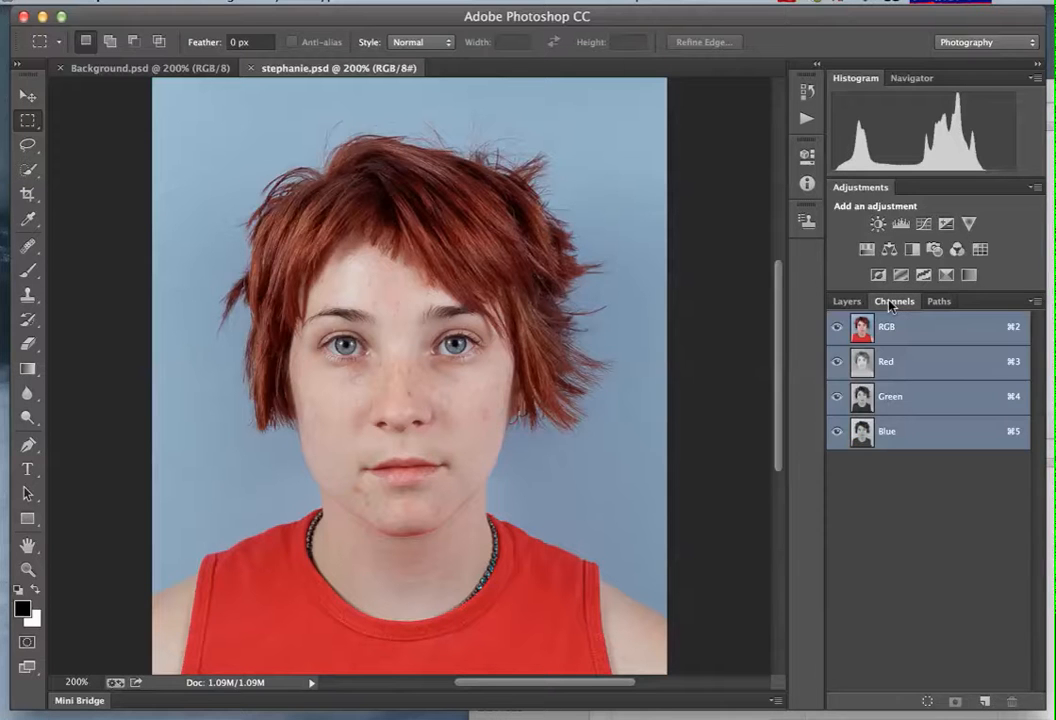
left_click(889, 363)
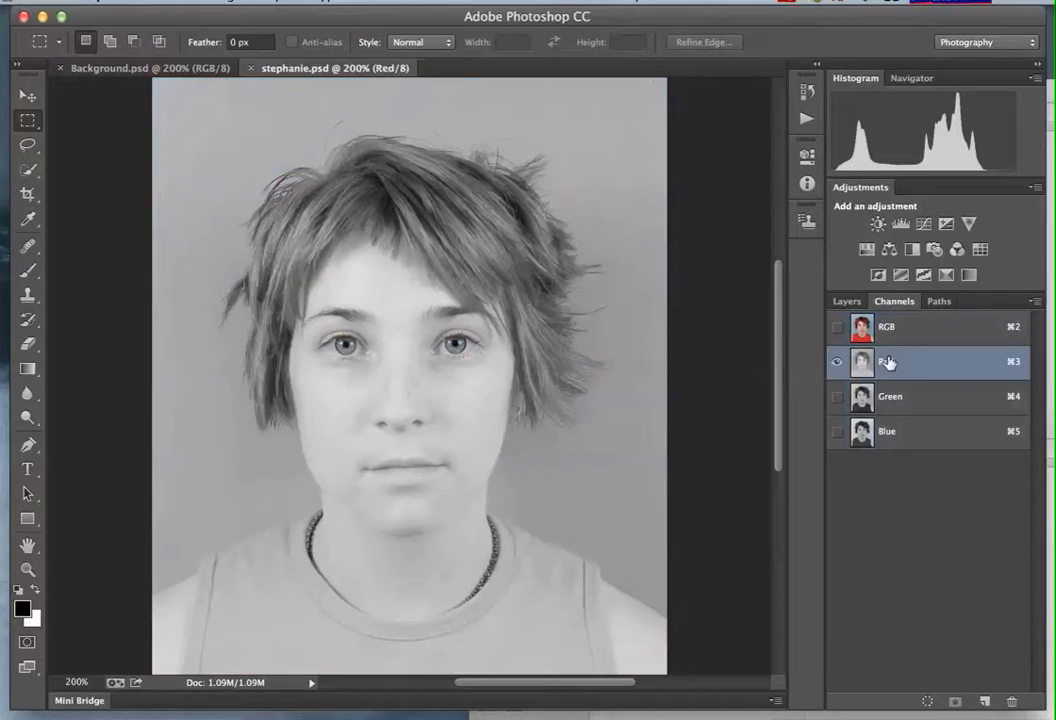
left_click(895, 398)
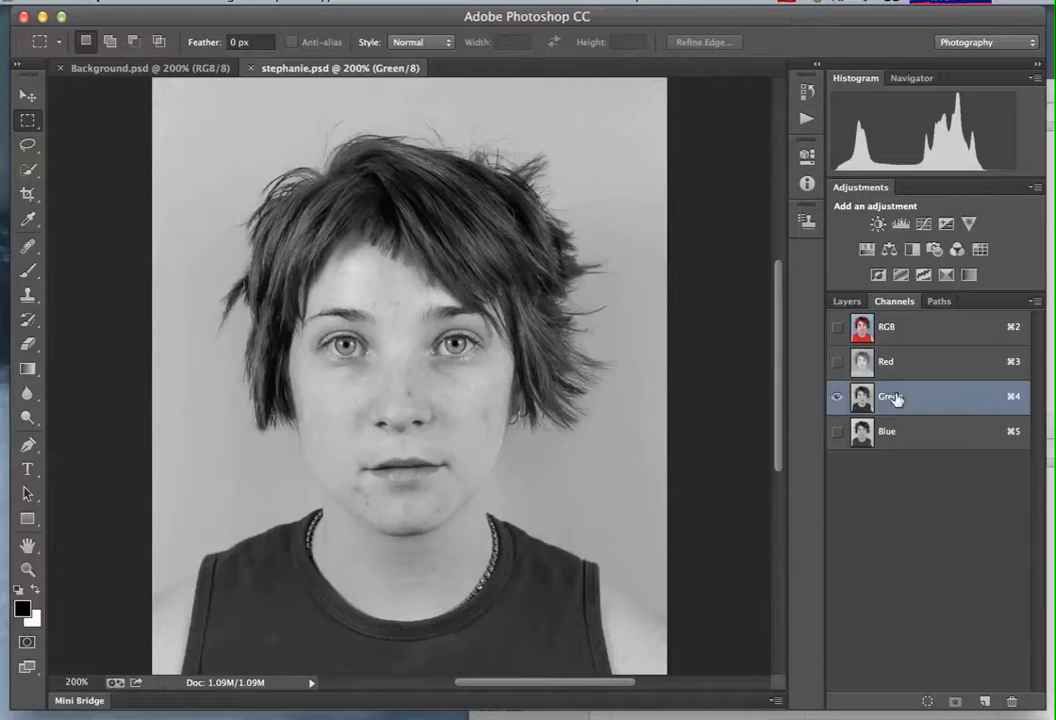
left_click(890, 433)
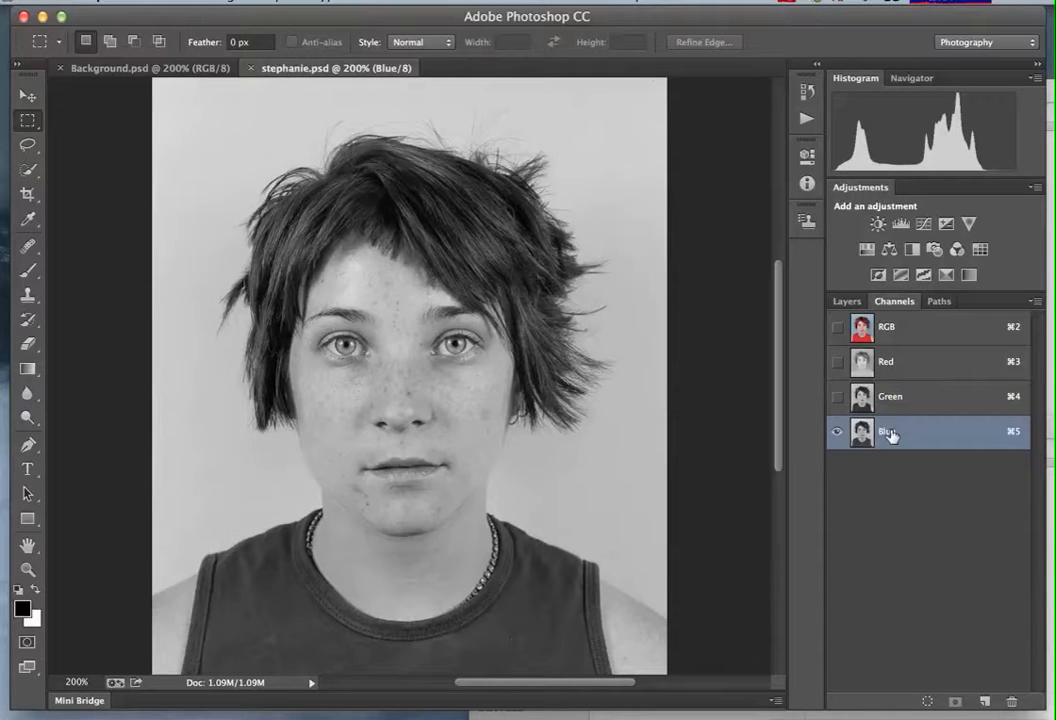
left_click(889, 398)
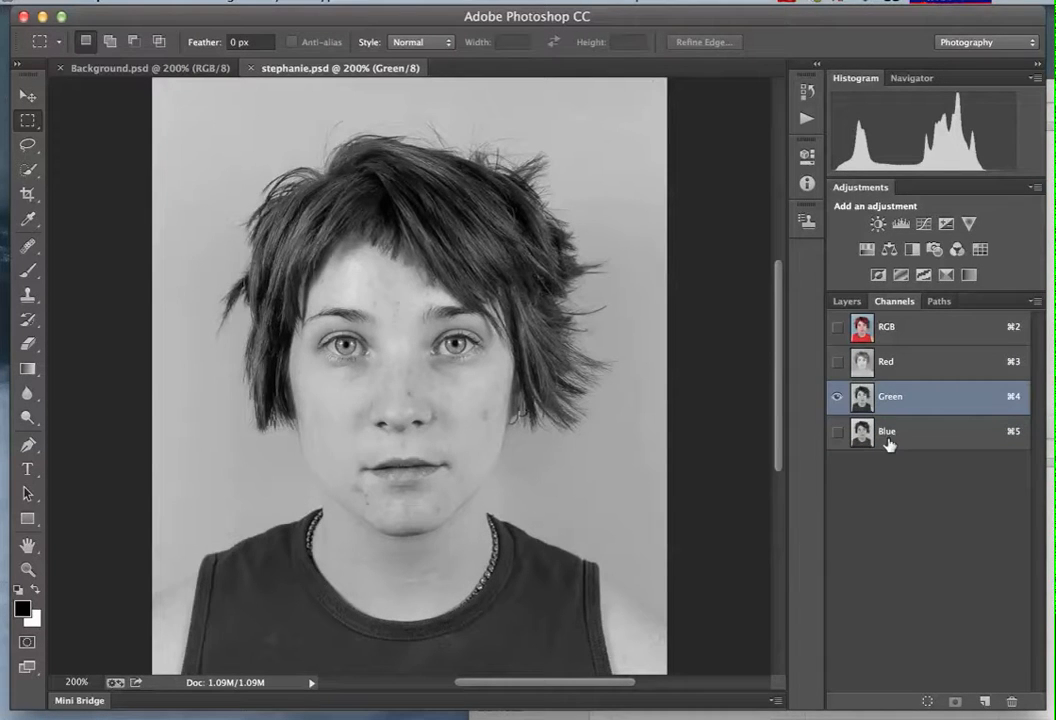
left_click(888, 433)
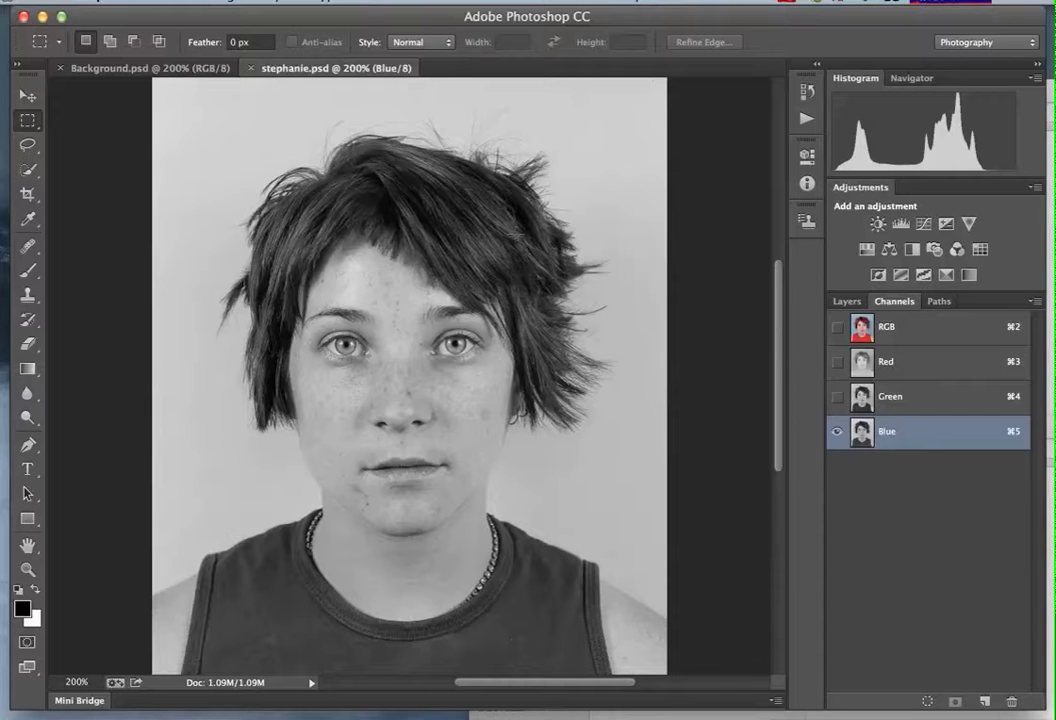
left_click(901, 401)
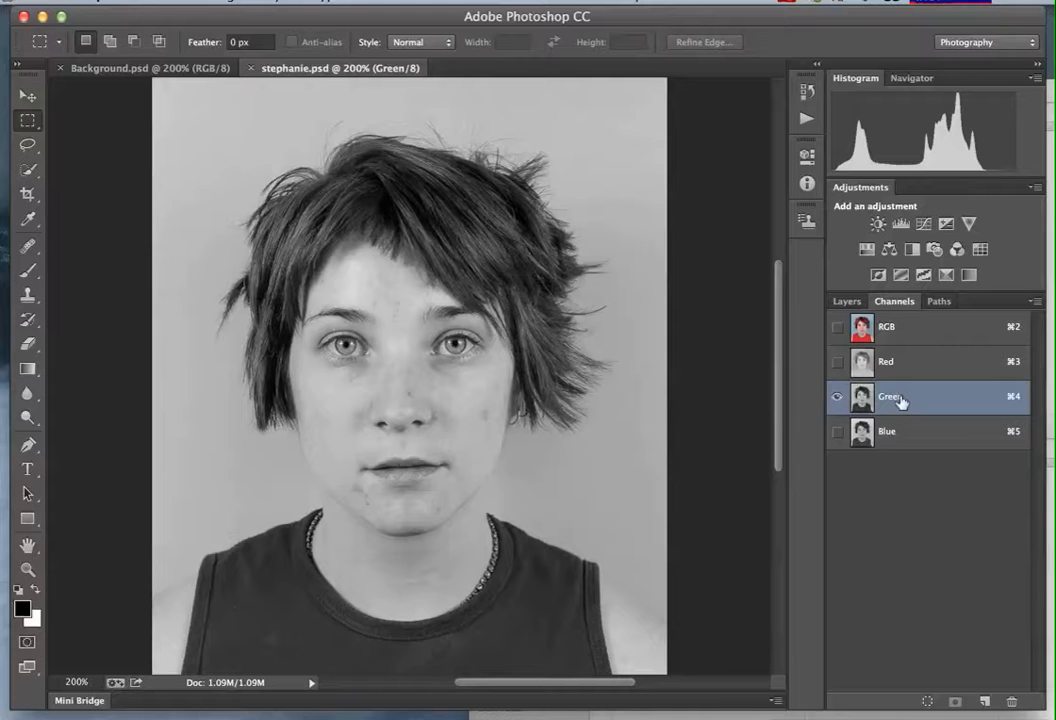
left_click(895, 433)
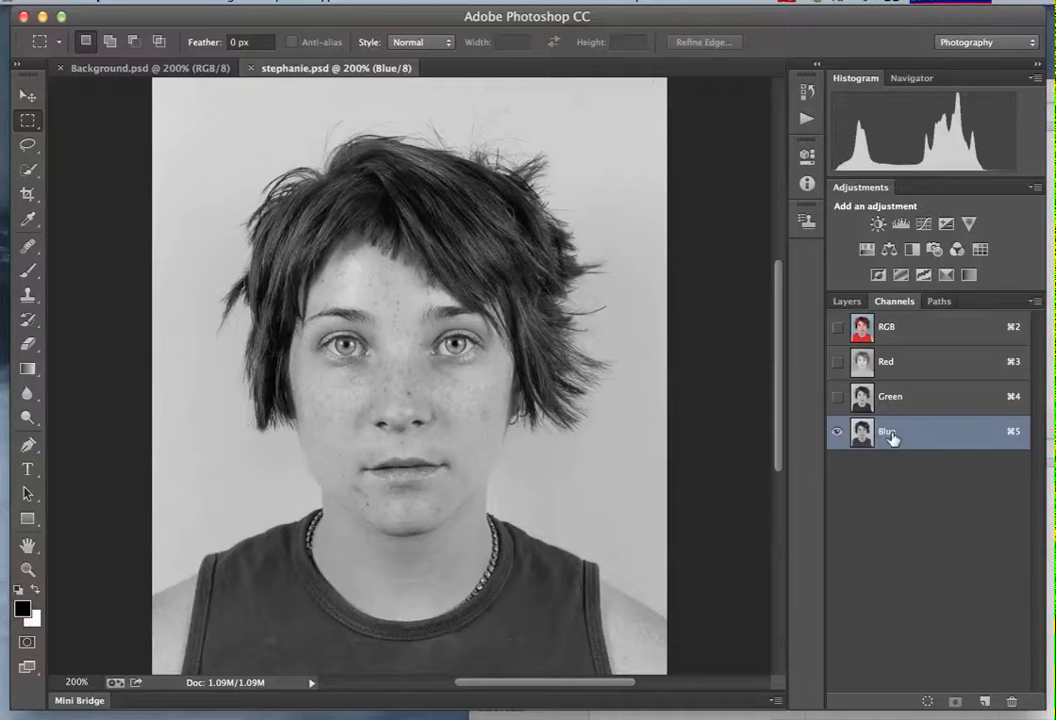
- Duplicate the Blue channel and rename the copy Mask
left_click(1036, 302)
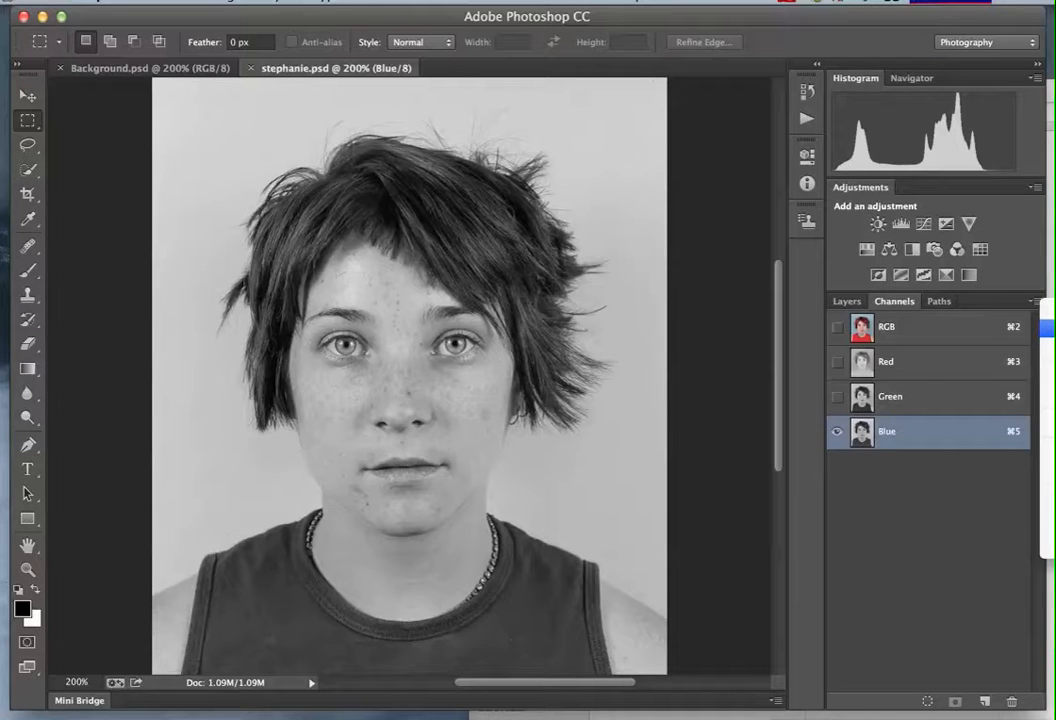
key("Escape")
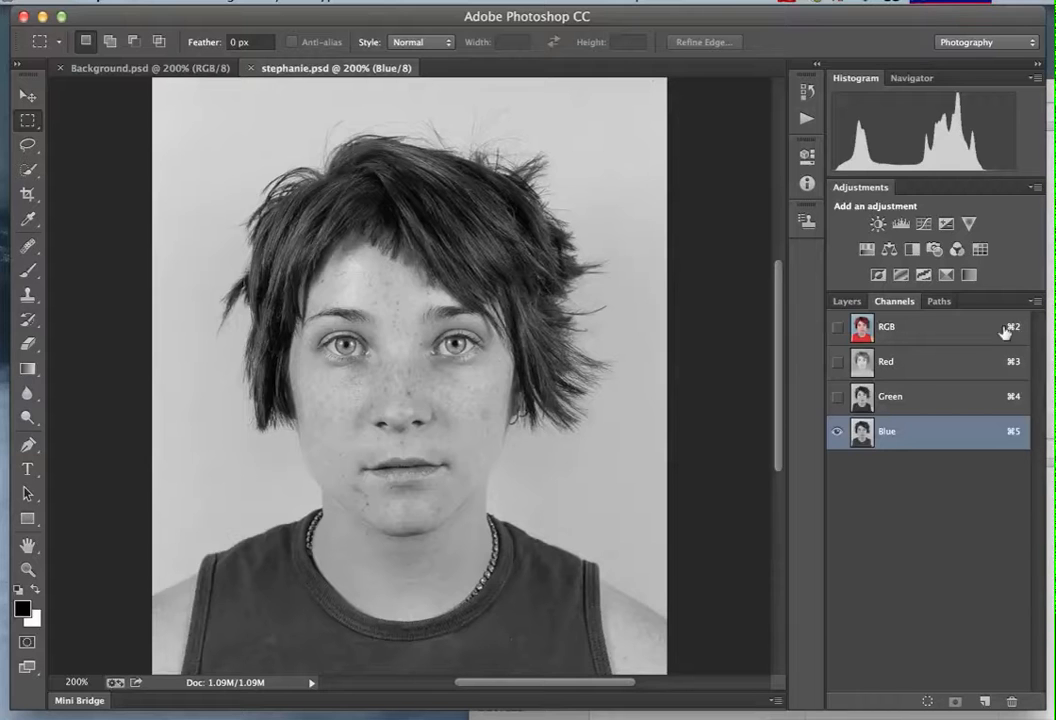
left_click_drag(907, 435, 984, 702)
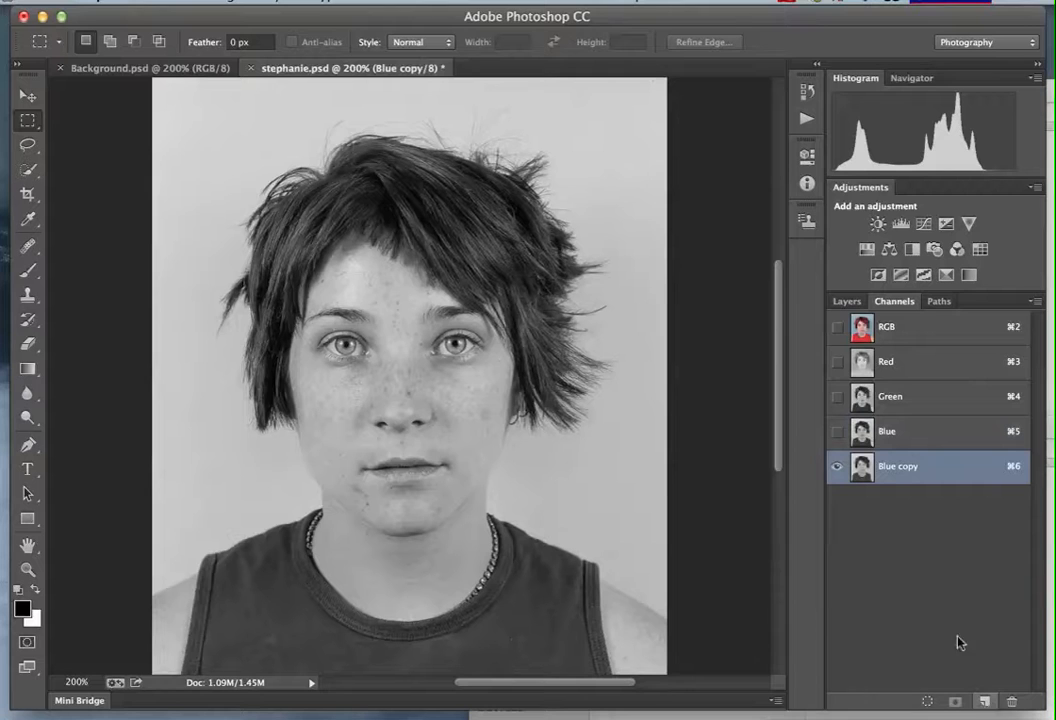
double_click(905, 468)
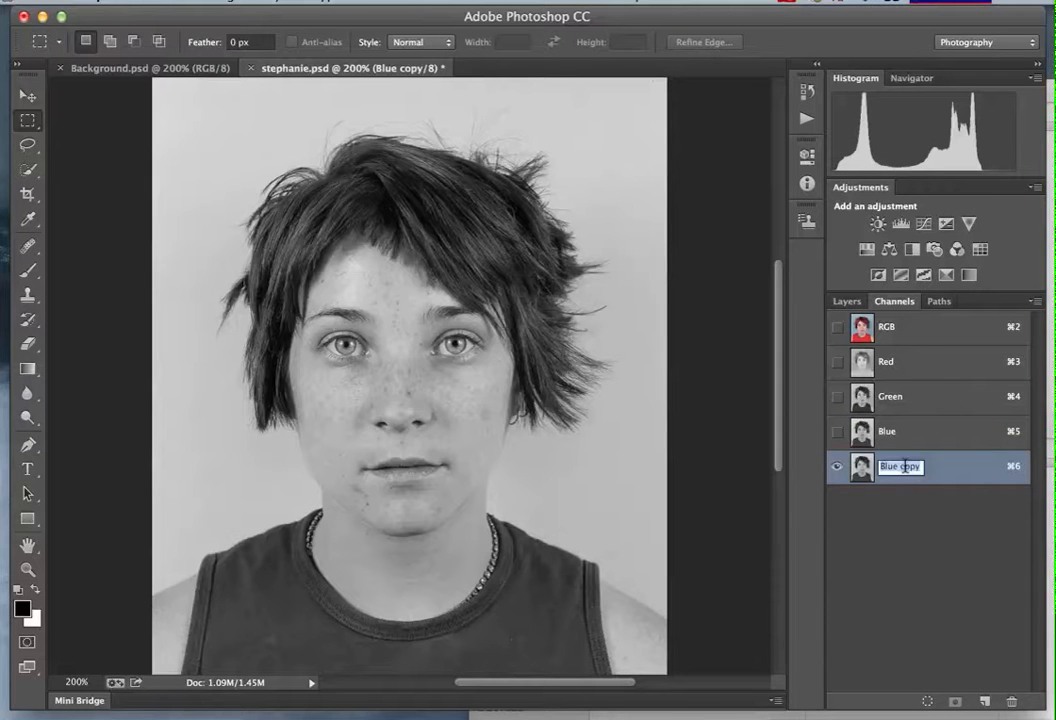
type("M")
key("Return")
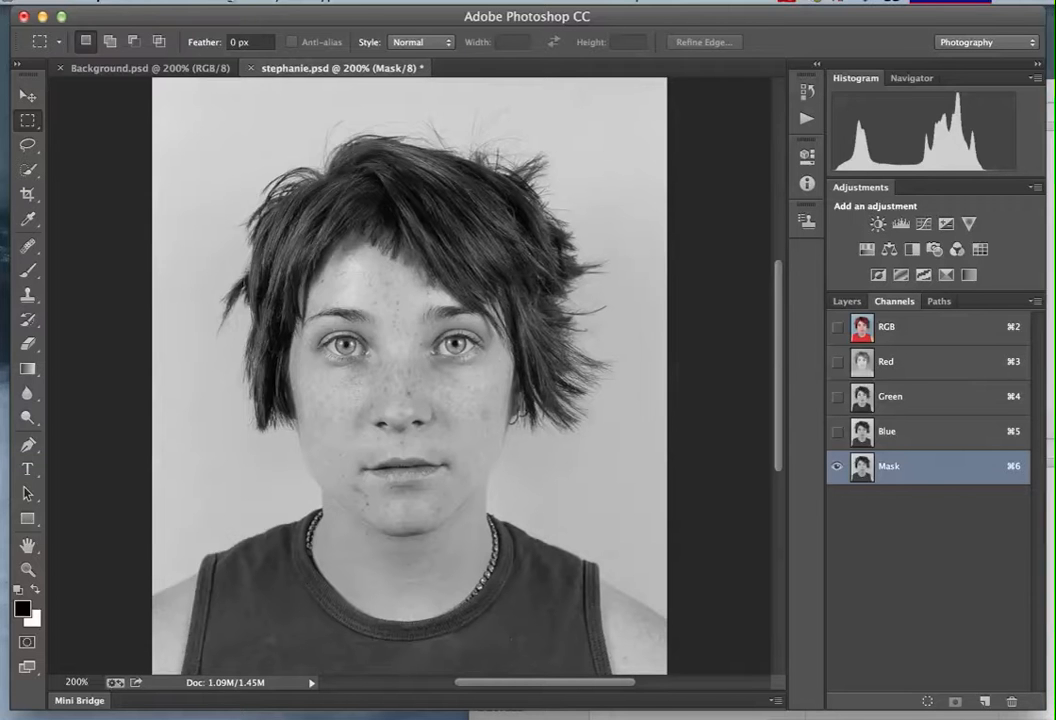
- Start a Curves adjustment on the Mask channel and set its black point by sampling the dark hair near the top of the head
left_click(218, 2)
mouse_move(230, 44)
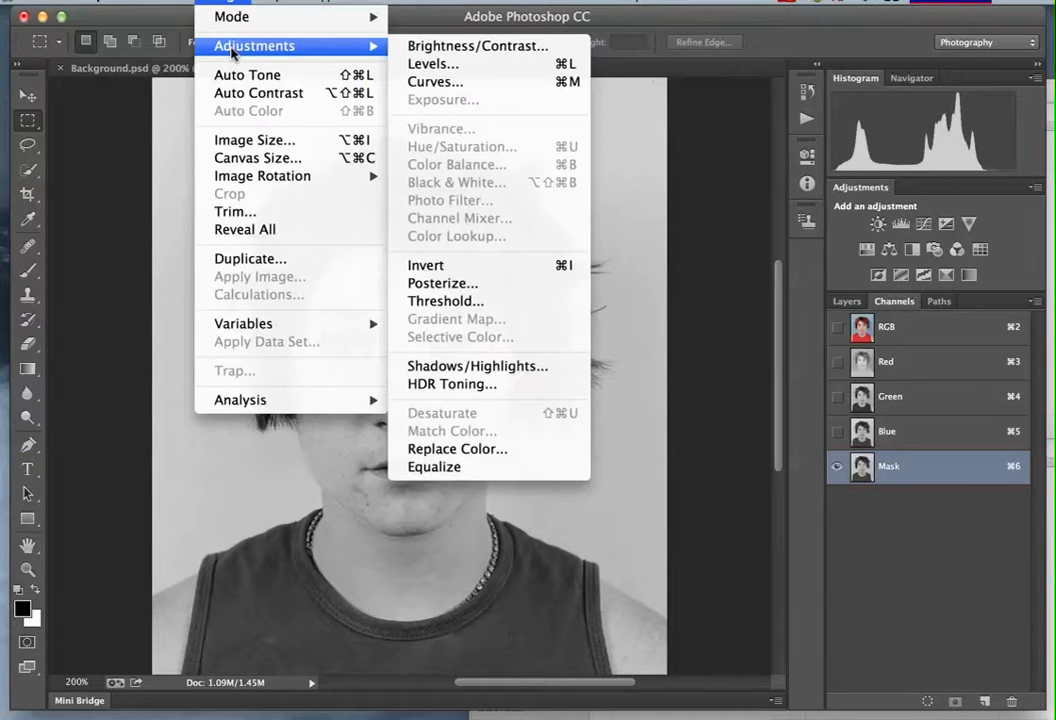
left_click(458, 82)
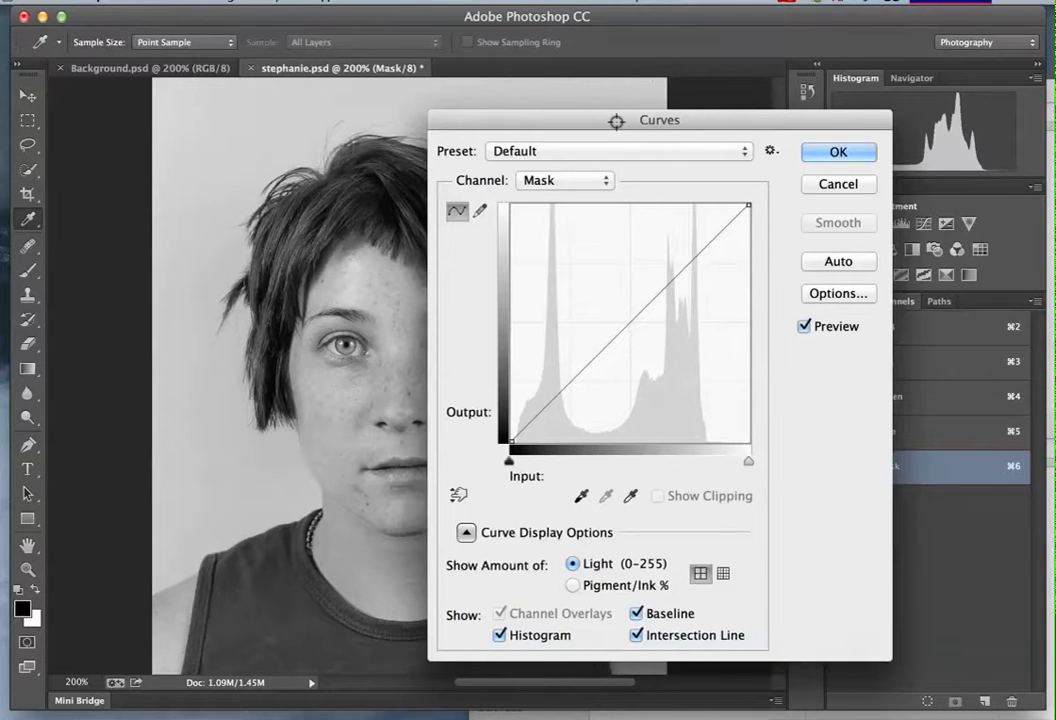
left_click_drag(600, 120, 777, 128)
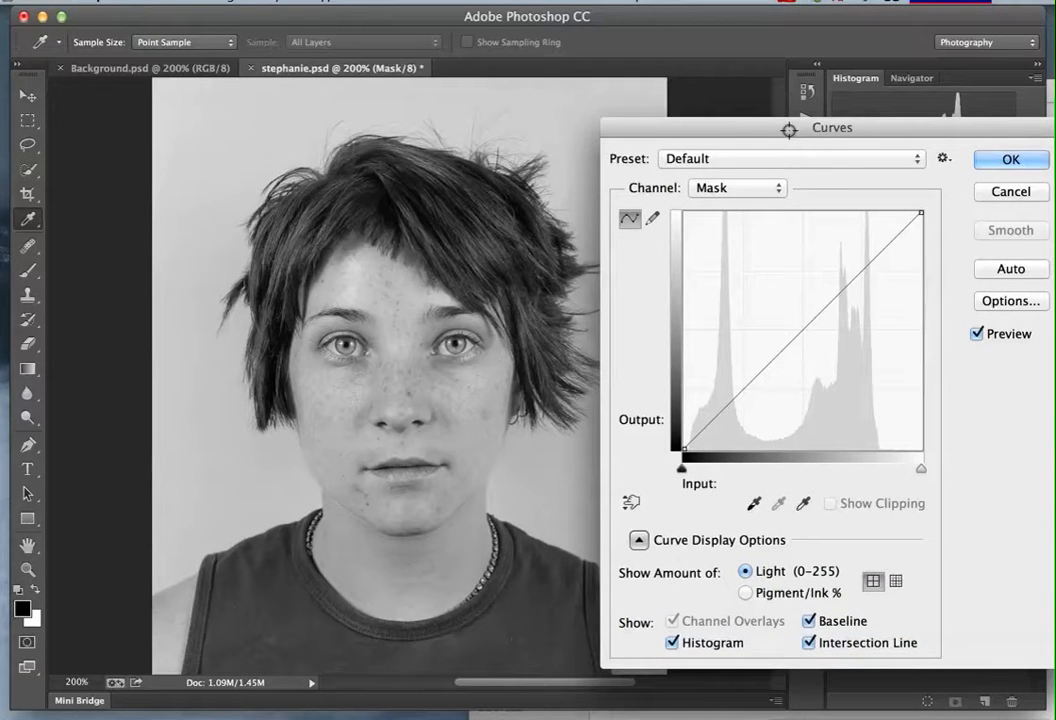
left_click(753, 504)
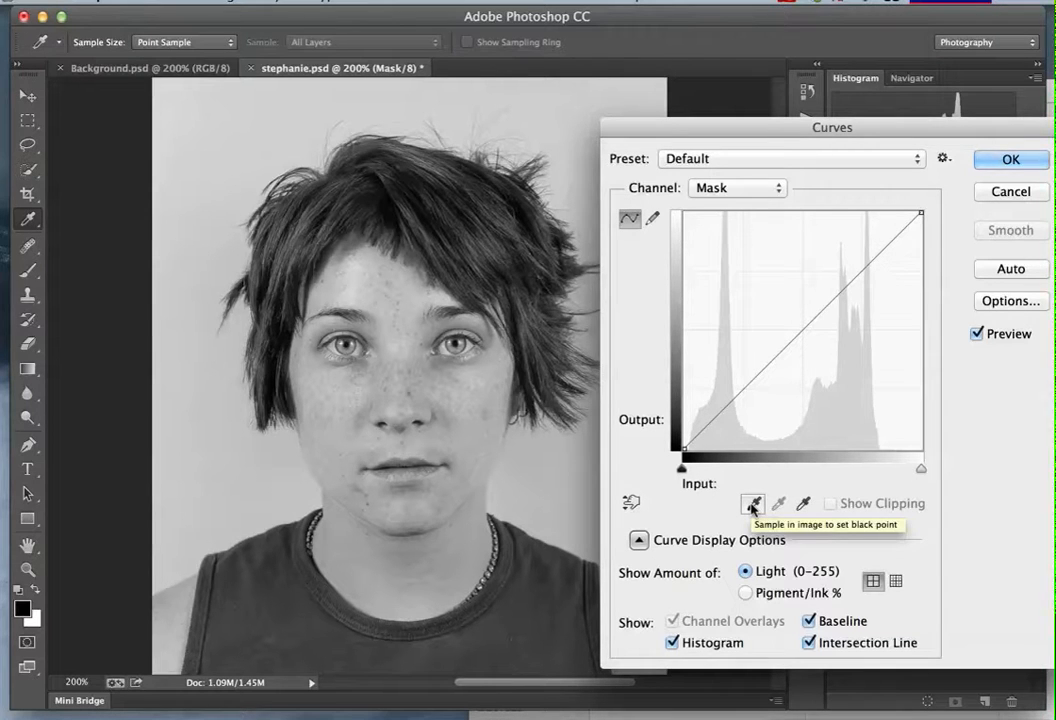
left_click(803, 504)
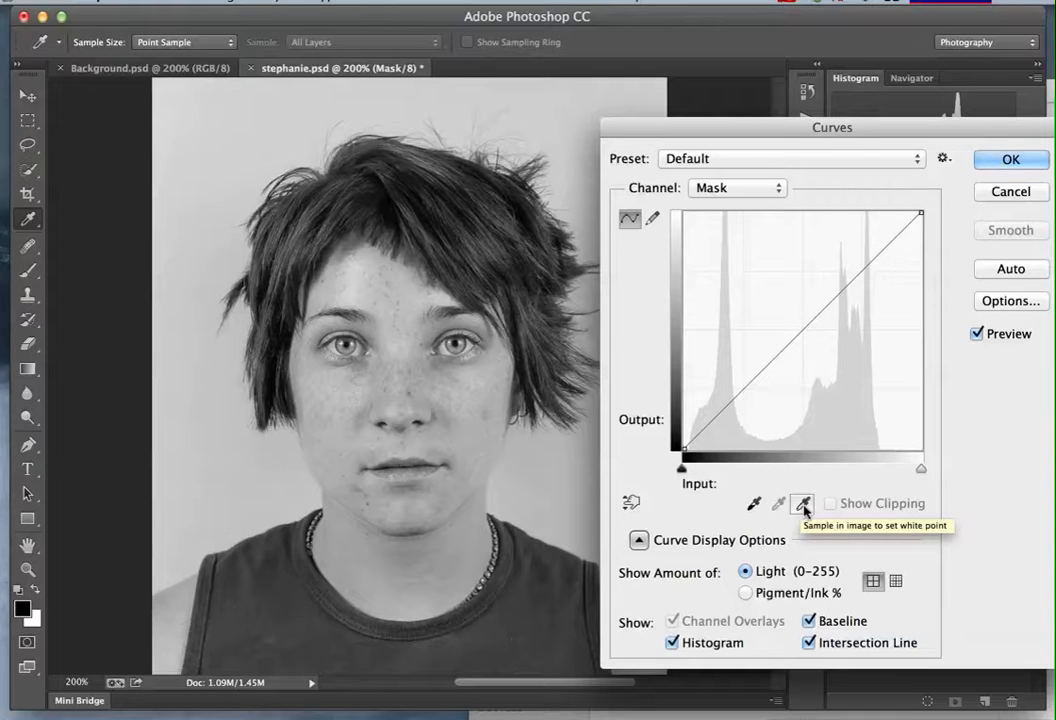
left_click(754, 503)
left_click(802, 504)
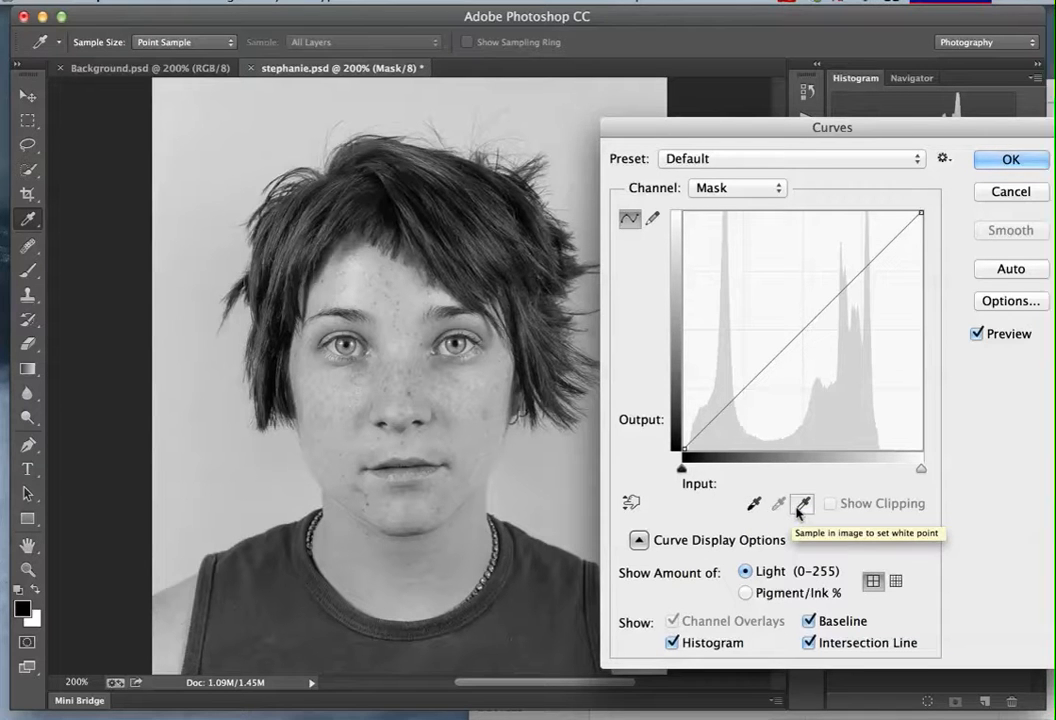
left_click(753, 504)
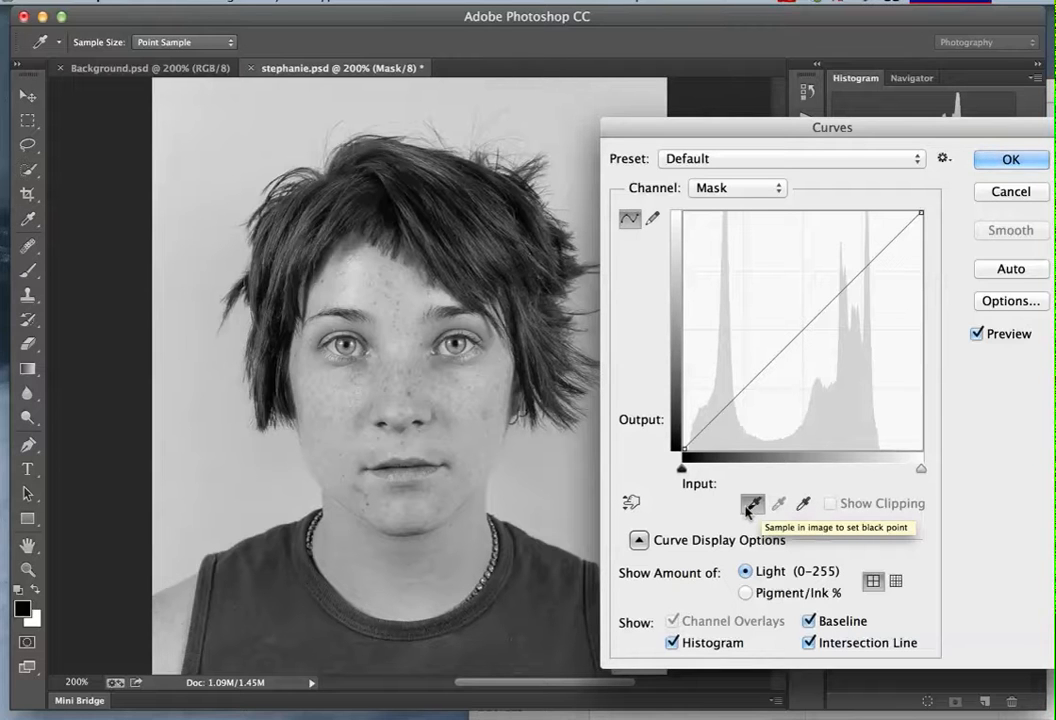
left_click(439, 174)
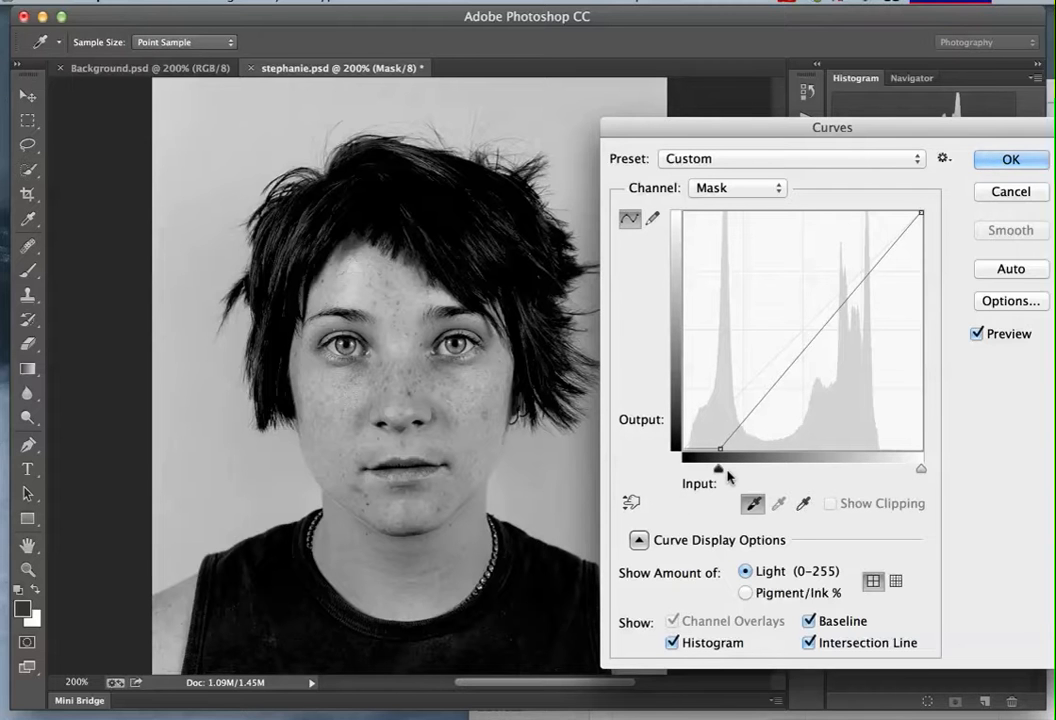
left_click_drag(719, 446, 728, 460)
- Set the Curves white point by sampling the grey background just above the right-hand shoulder, and apply the adjustment
left_click(803, 505)
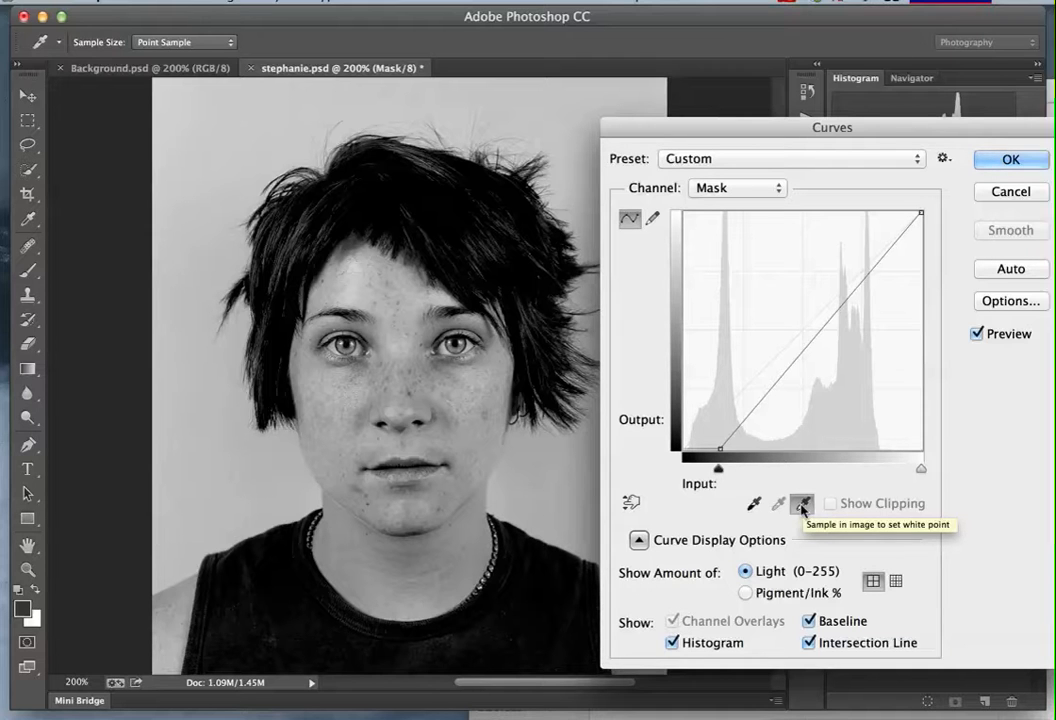
left_click(573, 497)
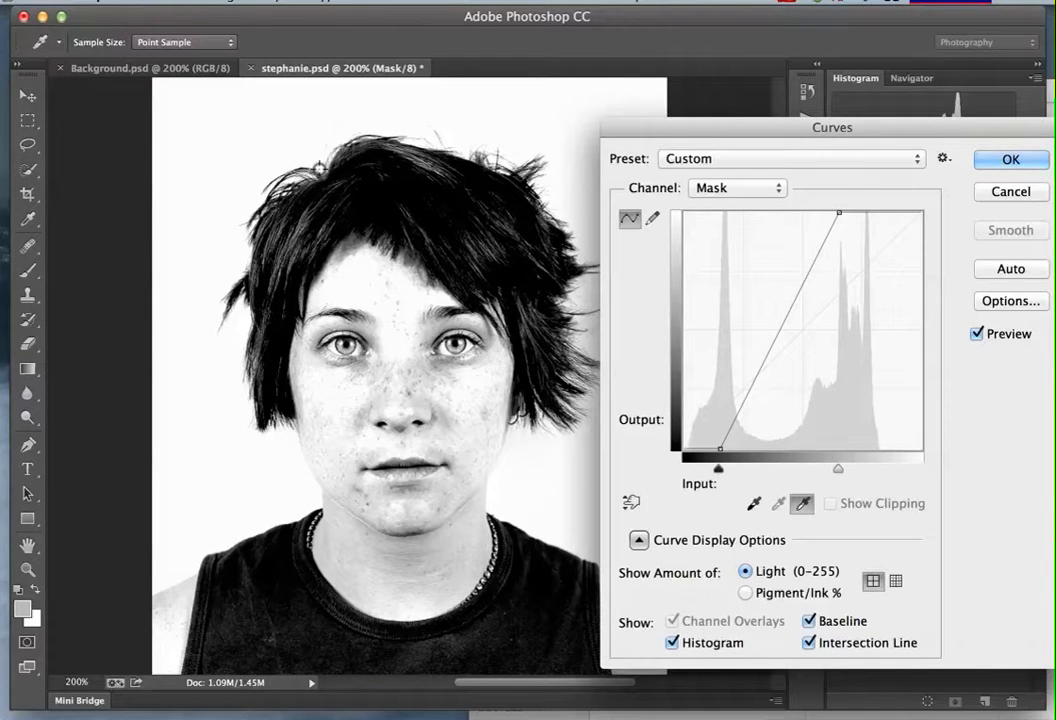
left_click(578, 503)
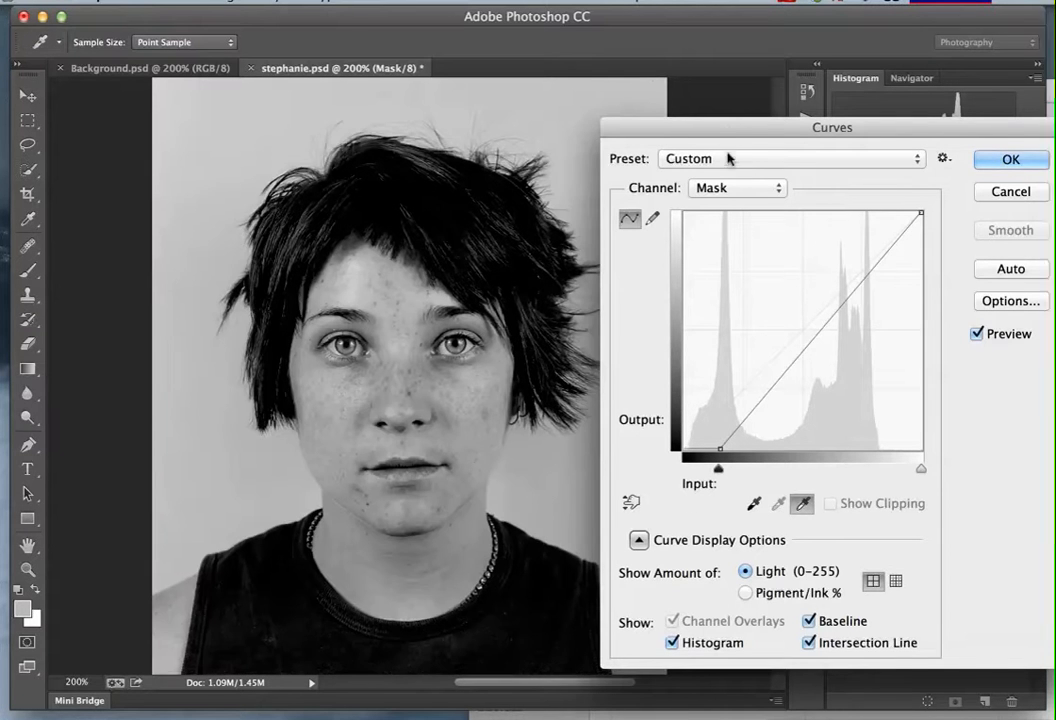
left_click_drag(730, 129, 790, 130)
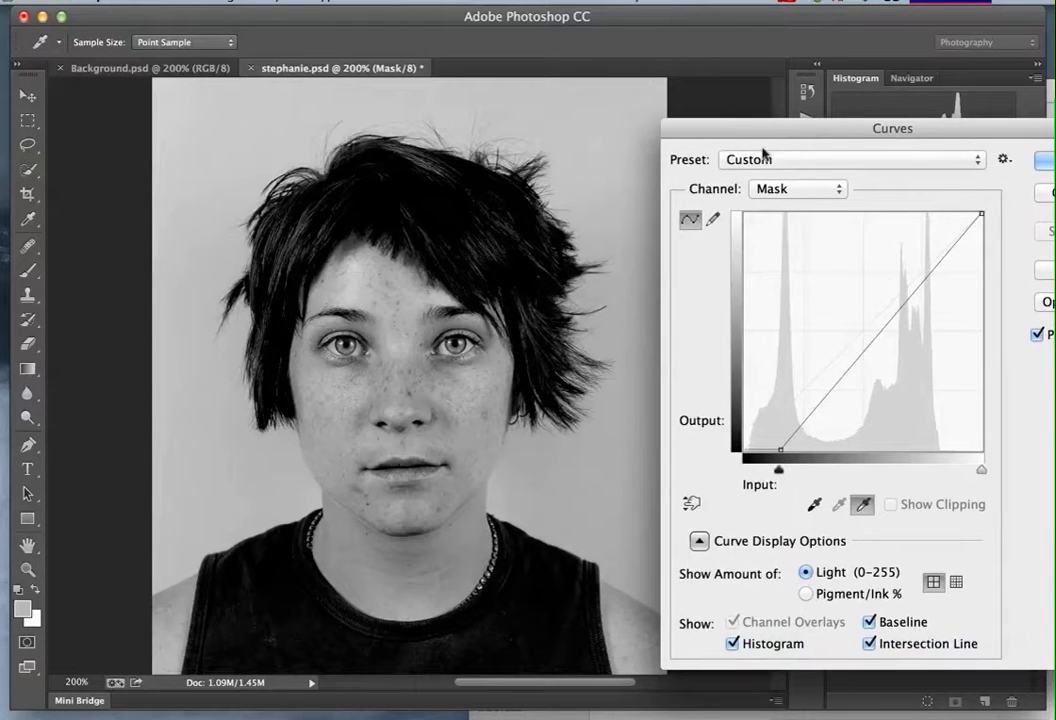
left_click(632, 500)
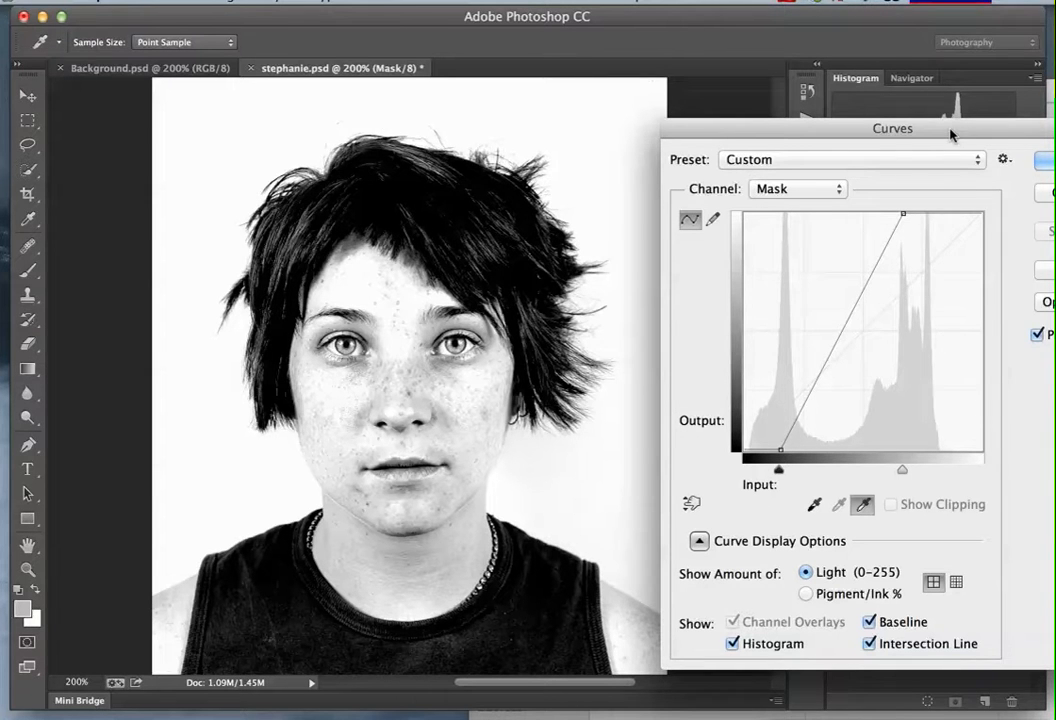
left_click_drag(951, 131, 916, 135)
left_click(1030, 160)
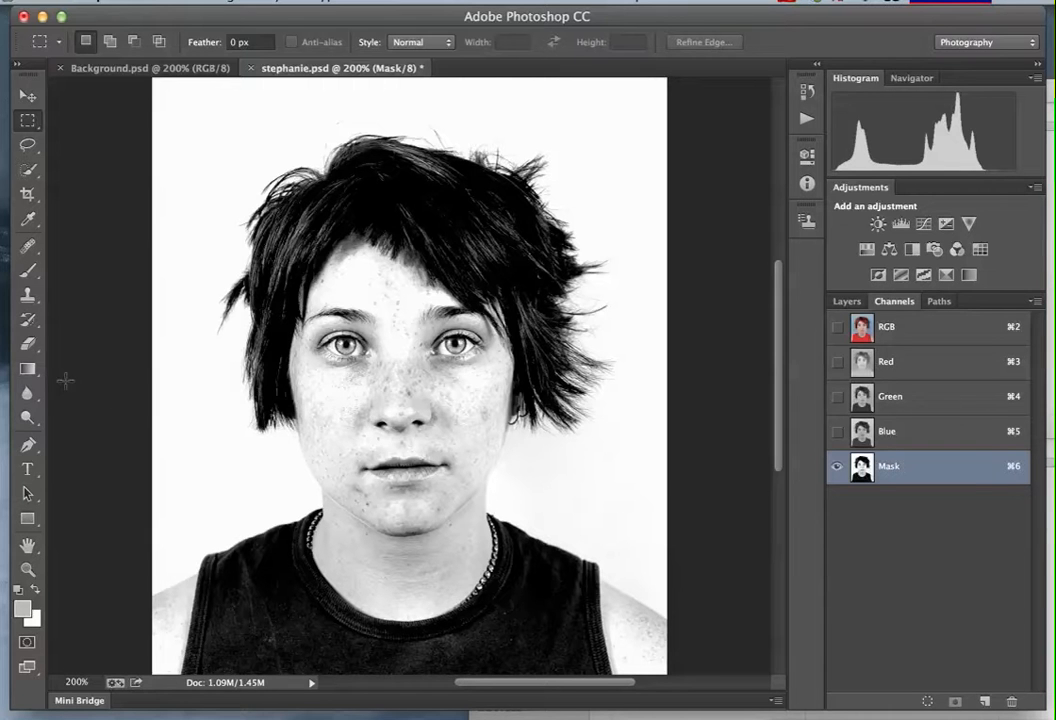
- Begin a Pen path below the hair on the left-hand cheek and trace down the jaw and neck and out along the shoulder
left_click(27, 447)
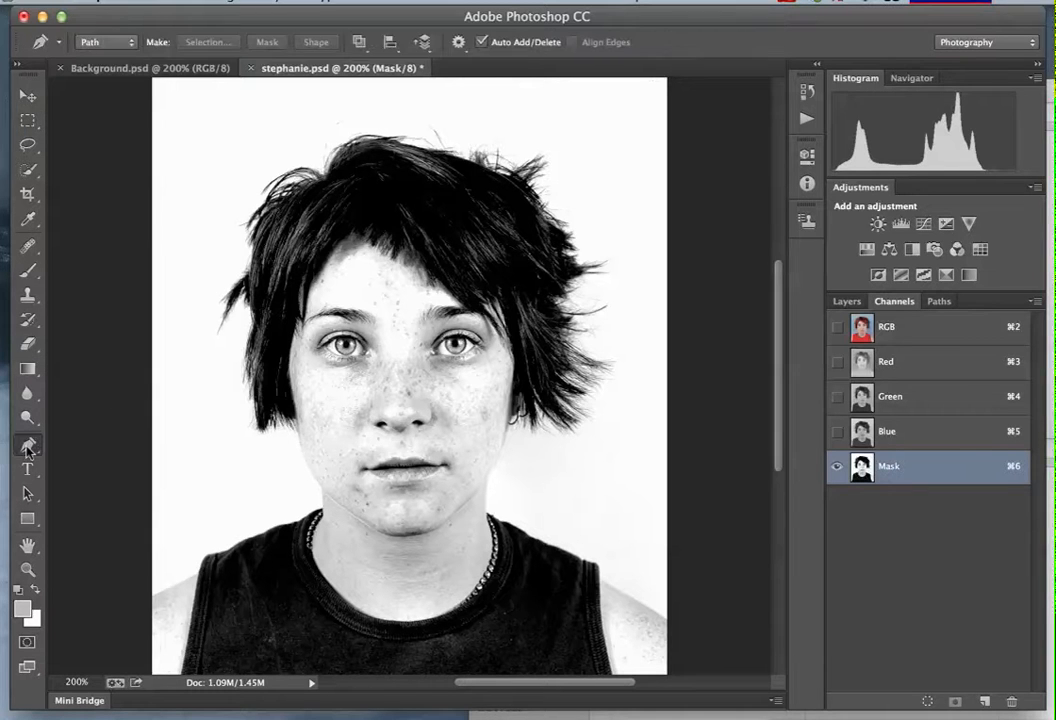
left_click(296, 405)
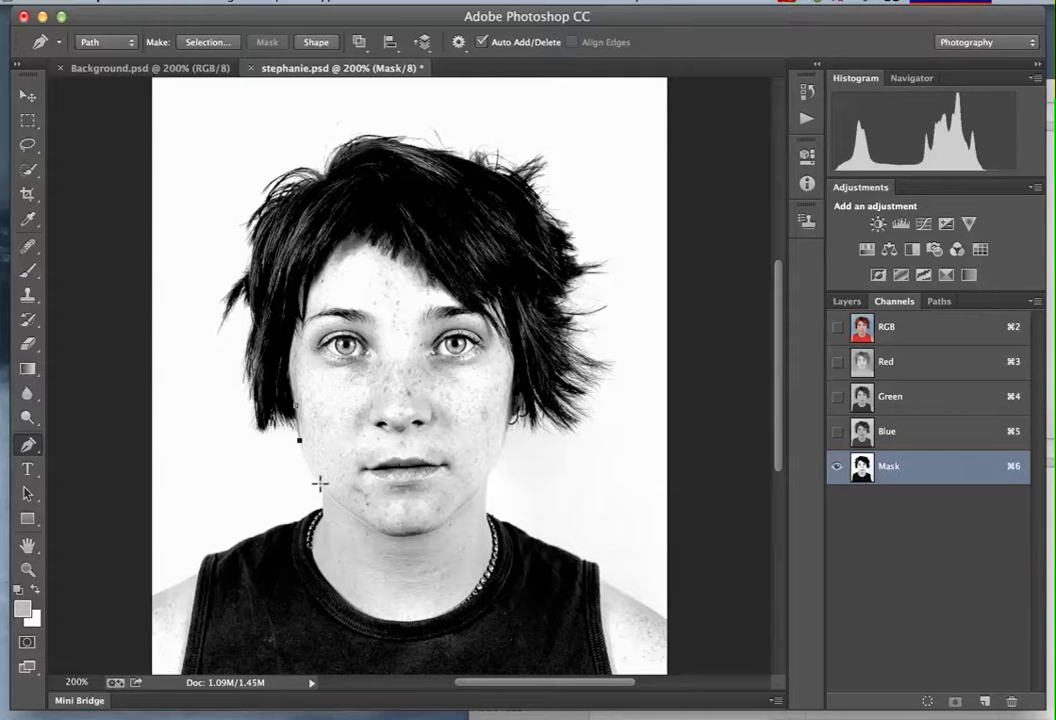
left_click_drag(320, 486, 338, 518)
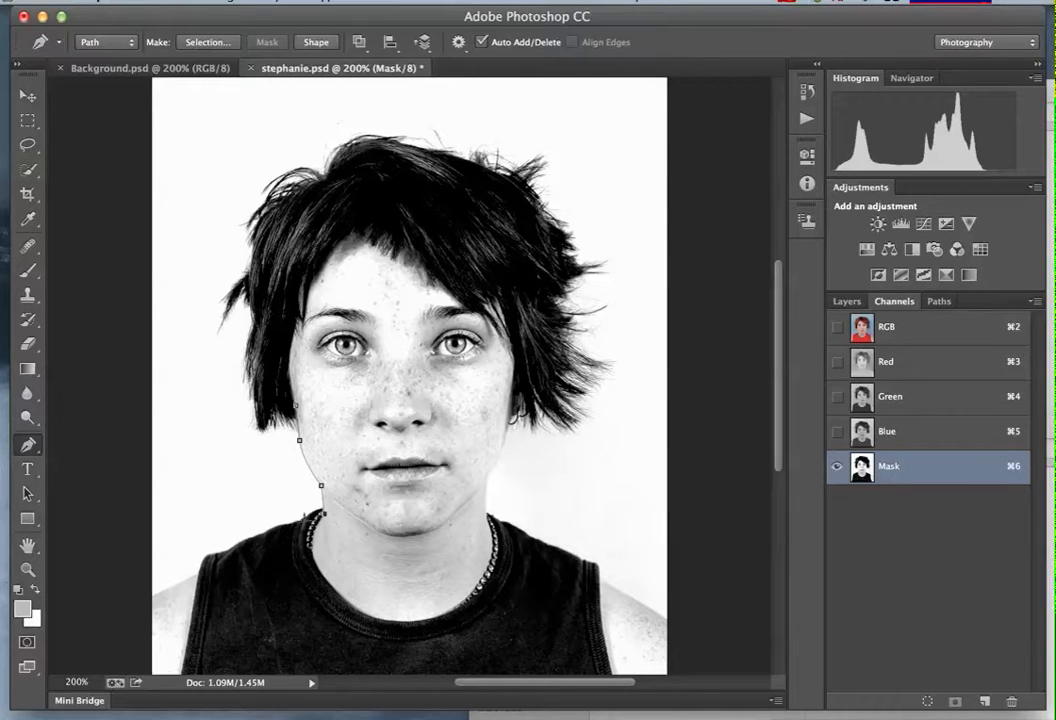
left_click(277, 543)
left_click(218, 561)
left_click(196, 574)
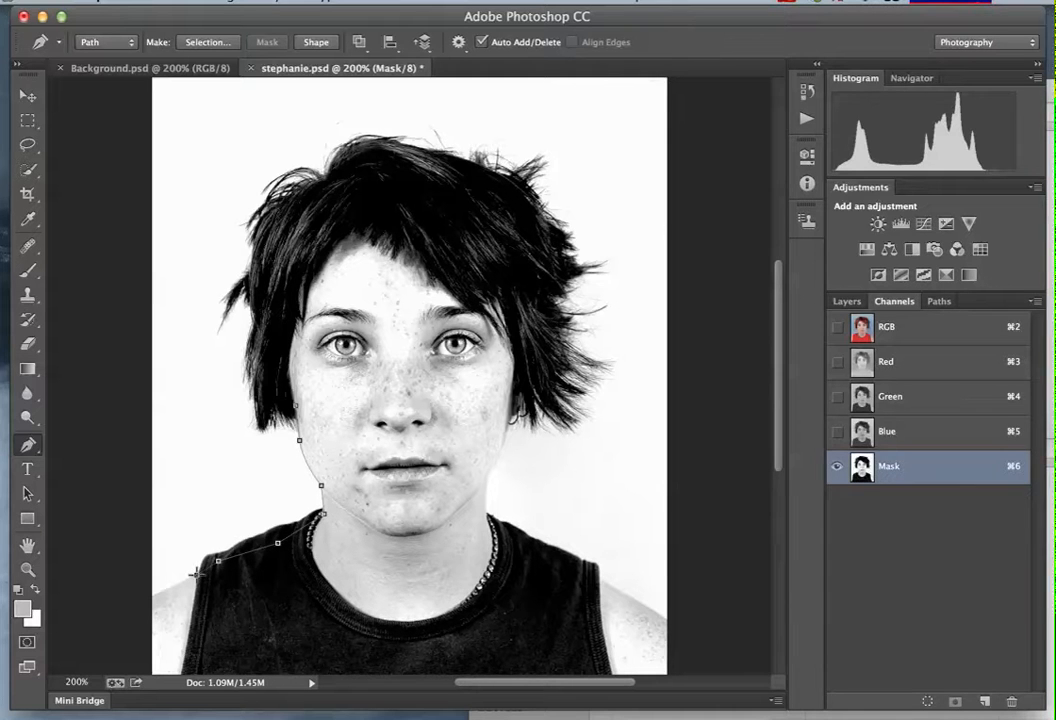
- Extend the path beyond the canvas edges, around the bottom of the torso to the opposite side of the image
left_click(140, 598)
scroll(123, 549, "down", 3)
left_click(131, 644)
left_click(697, 654)
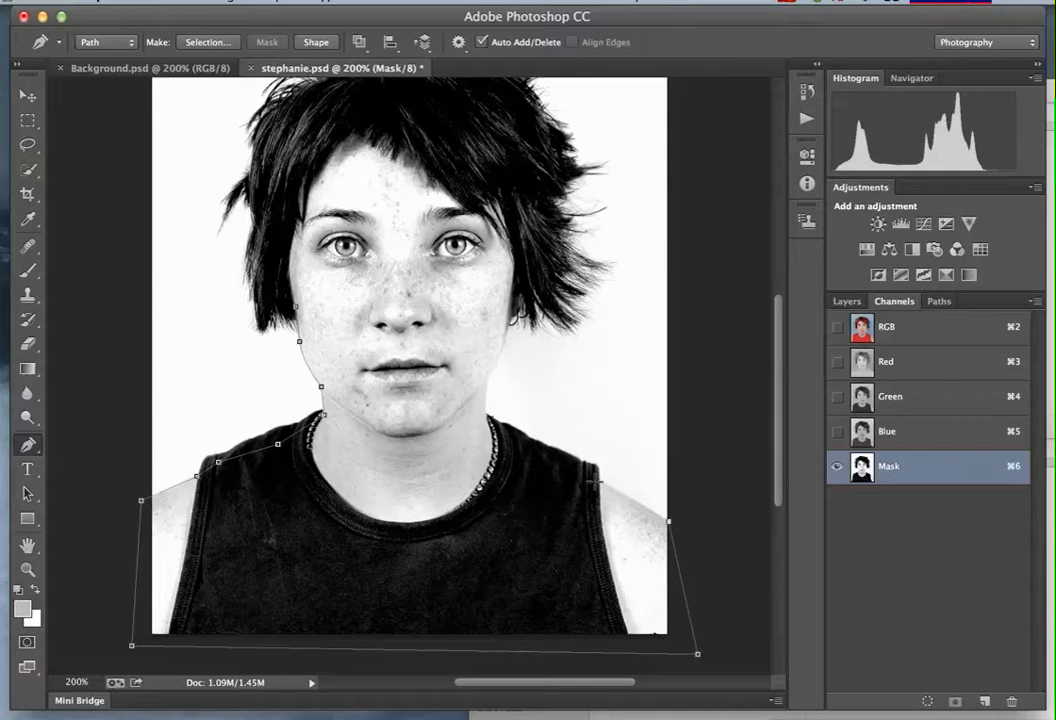
- Continue the Pen path from the right-hand shoulder to the neck and up the jaw to just below the ear
left_click_drag(595, 480, 558, 462)
left_click(483, 414)
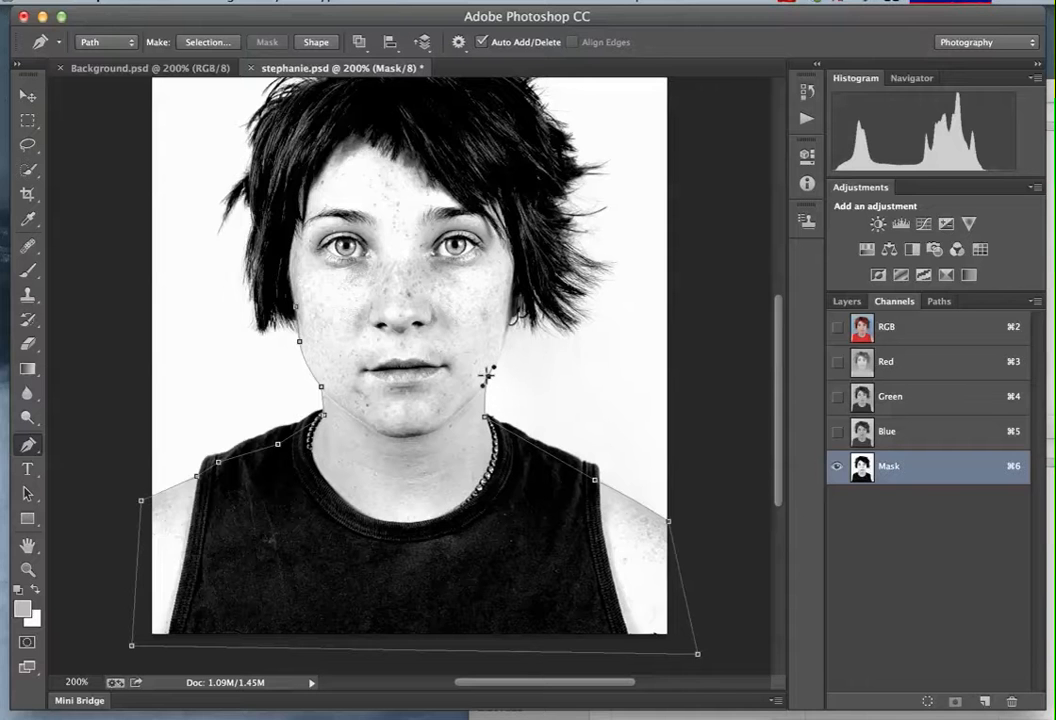
left_click(487, 375)
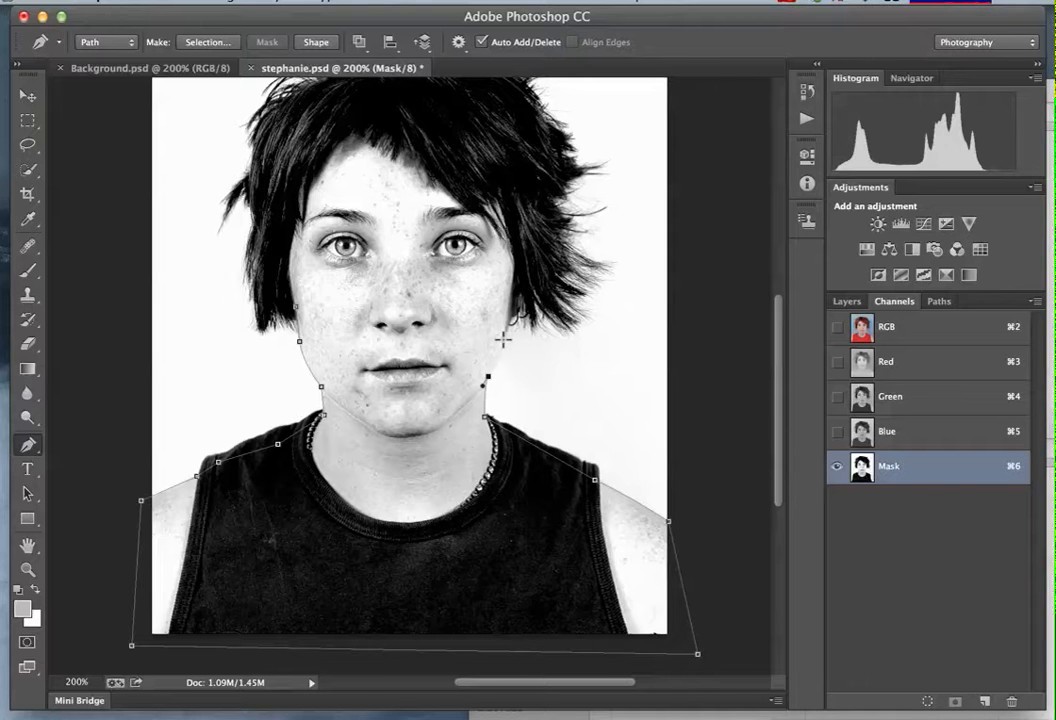
left_click_drag(504, 338, 507, 318)
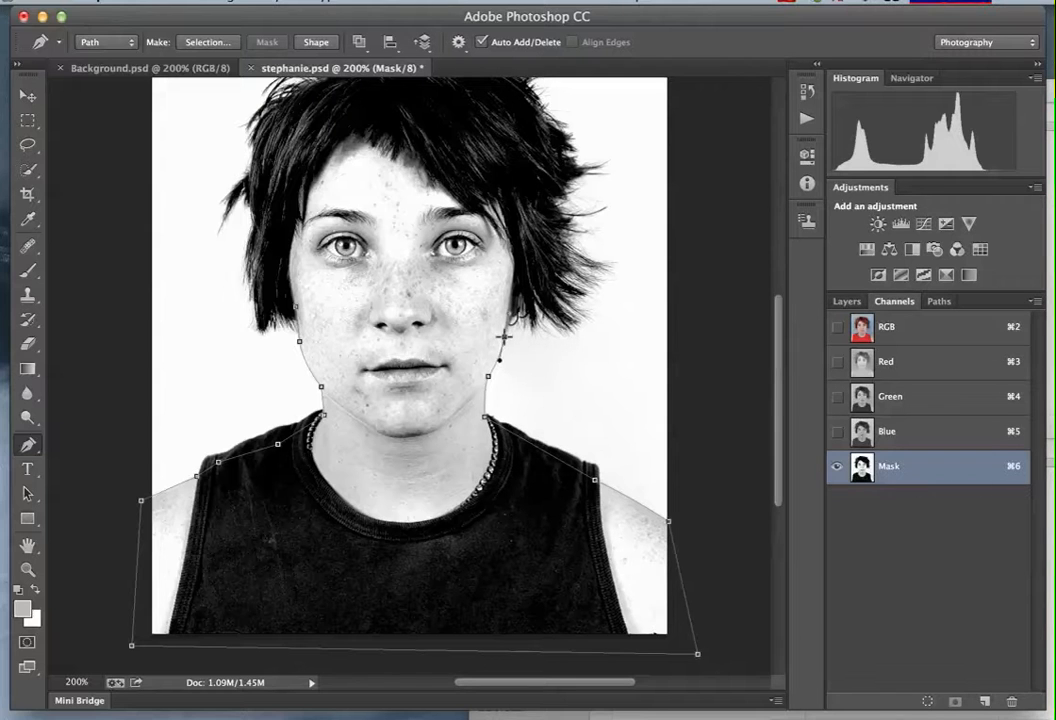
- Carry the path up through the inside of the hair, across above the forehead, and down the opposite side to close it
left_click(509, 161)
left_click(420, 113)
left_click(316, 113)
left_click(280, 252)
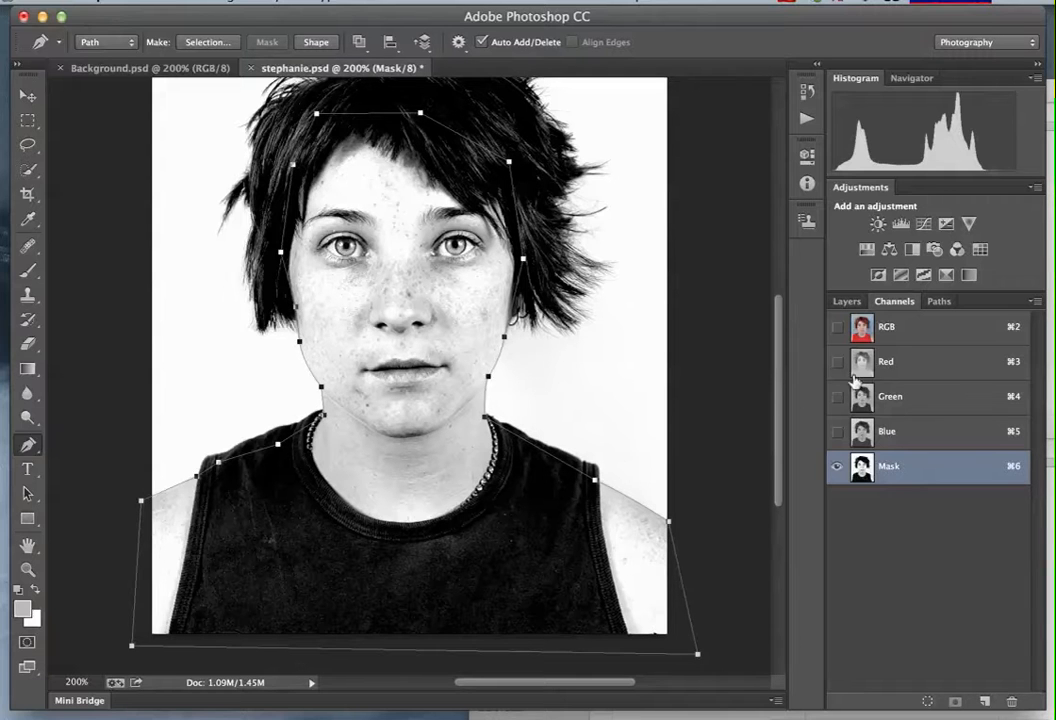
- Load the Work Path as a selection, fill it with black on the Mask channel, and deselect
left_click(939, 301)
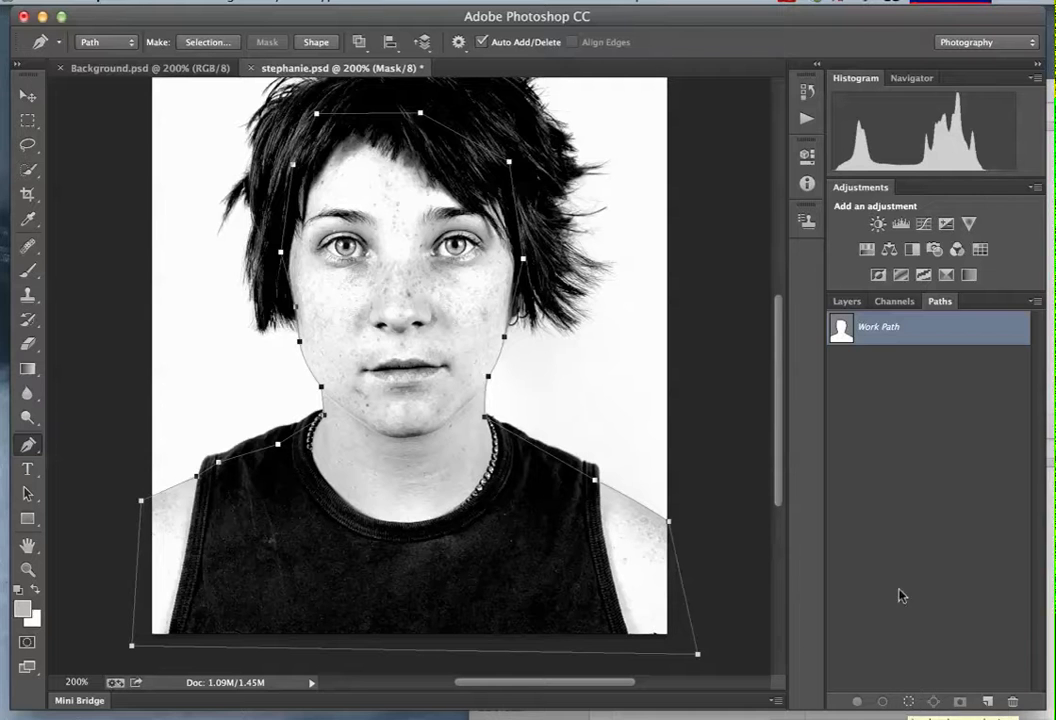
left_click(842, 332, "super")
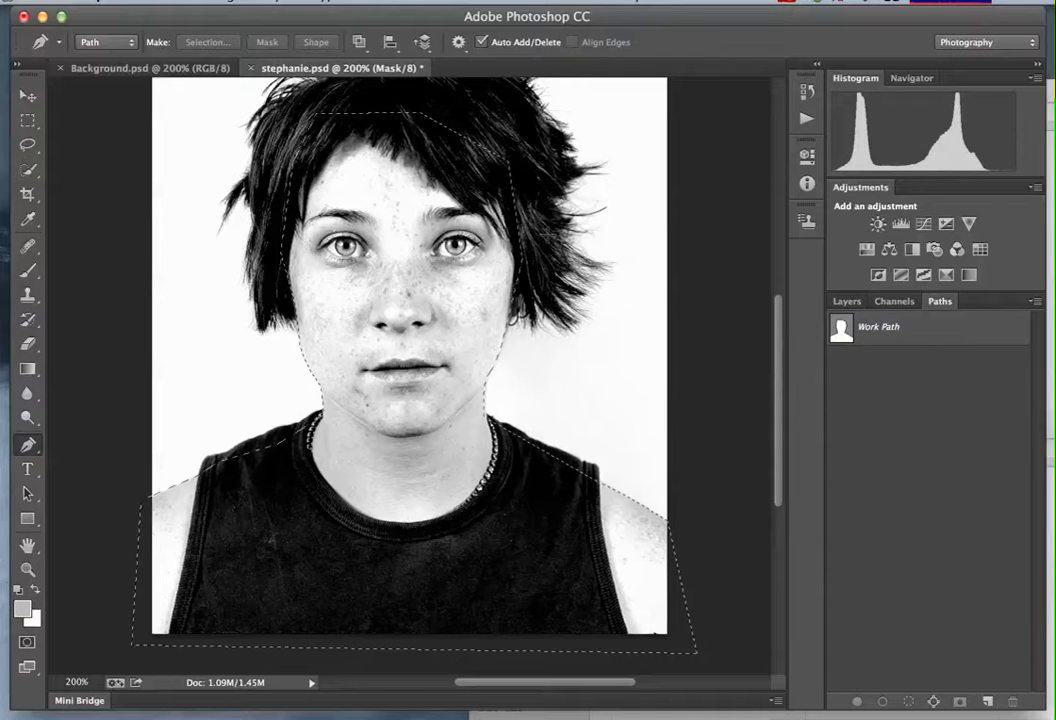
left_click(896, 304)
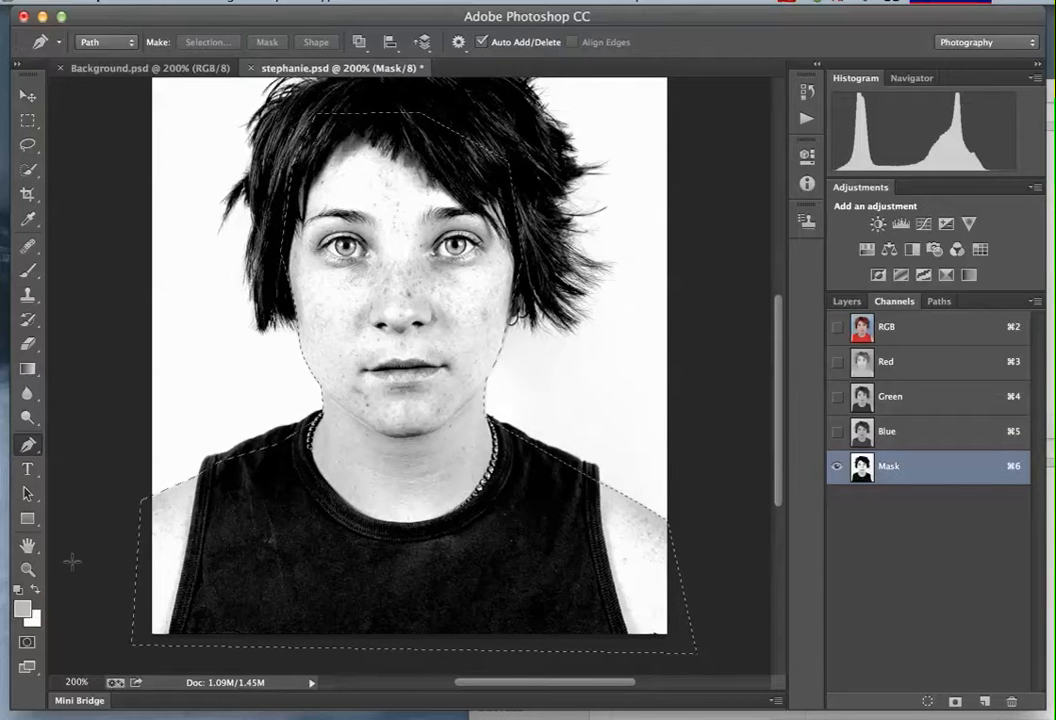
key("d")
key("BackSpace")
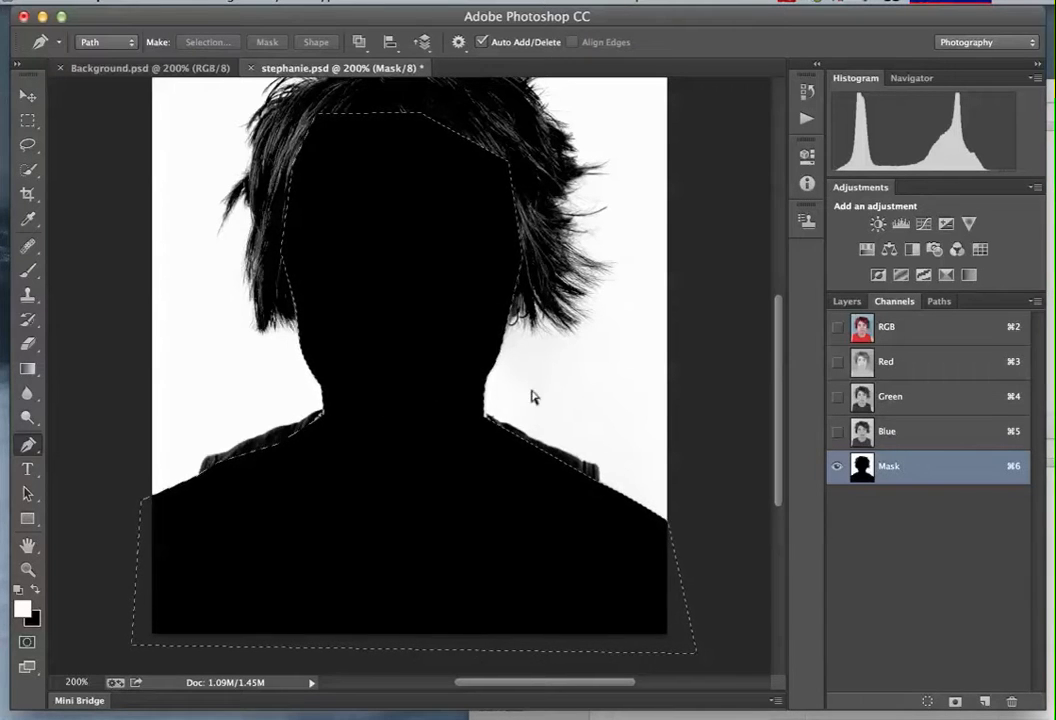
key("super+d")
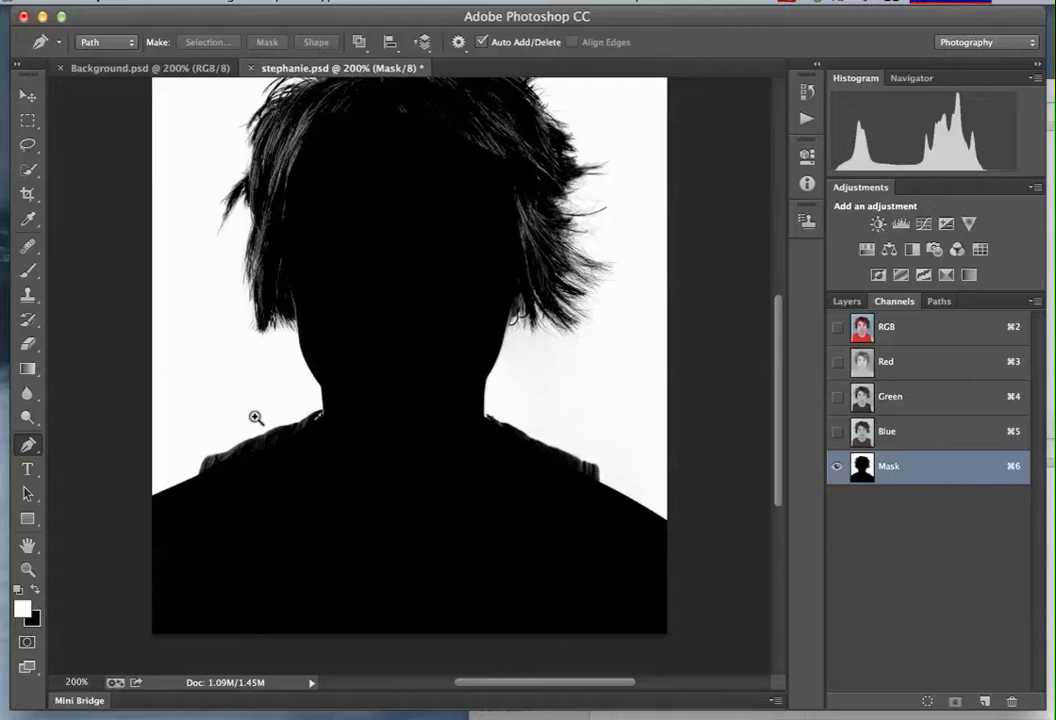
- Set up the Brush at size 20 in Overlay mode with black as the foreground colour, zoomed in on the left-hand shoulder
left_click_drag(256, 416, 337, 465)
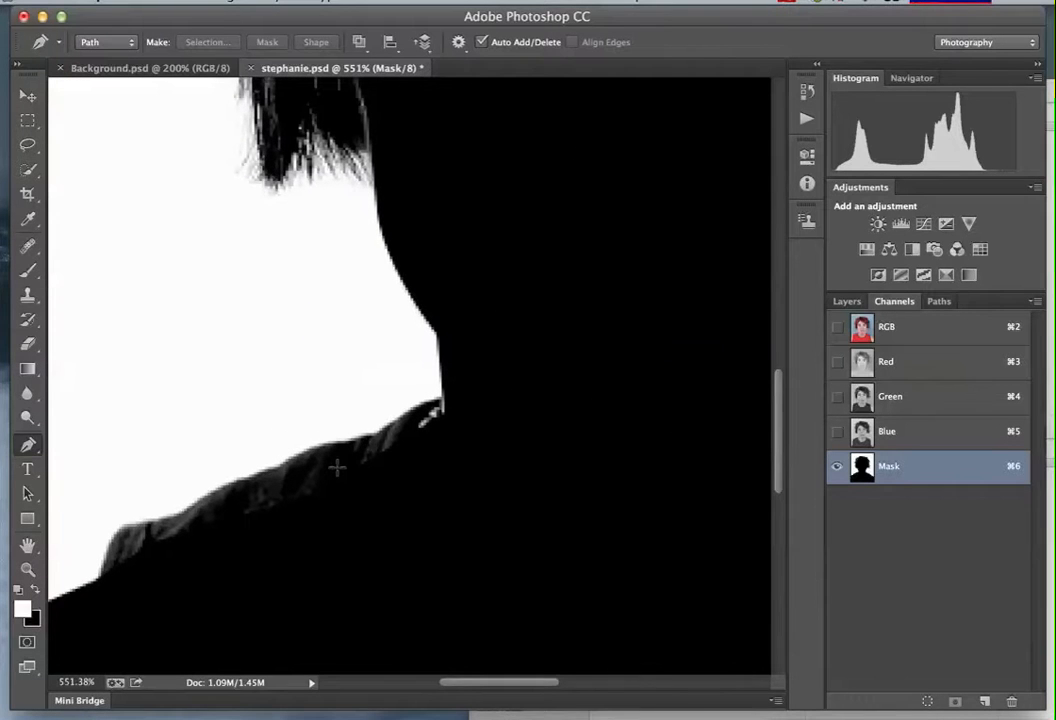
key("b")
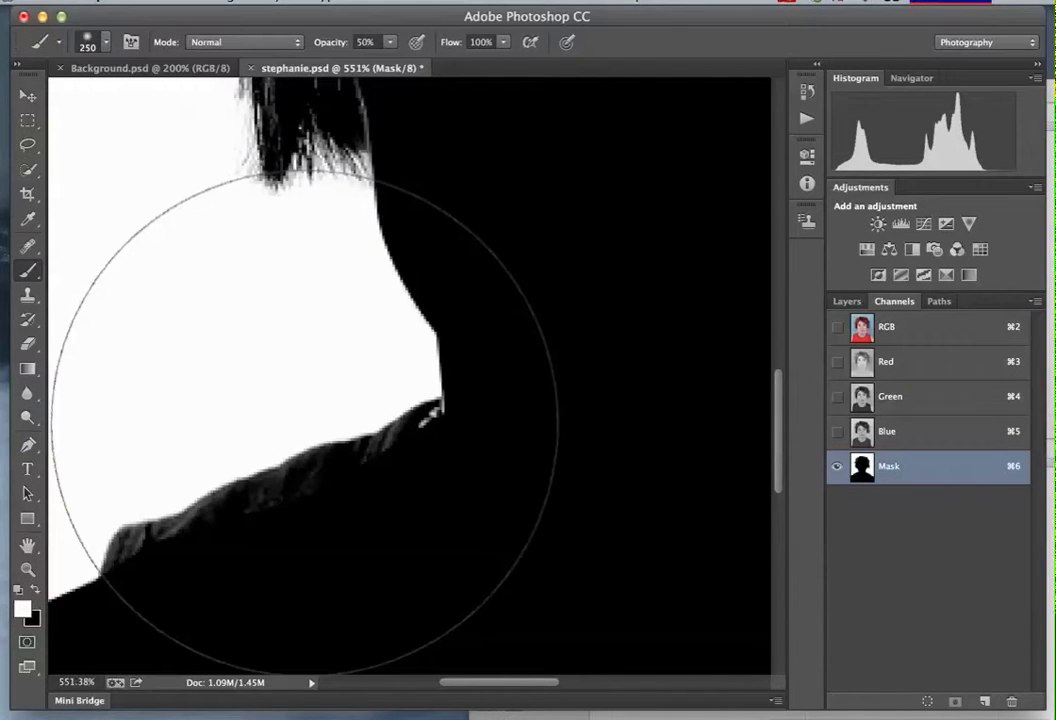
key("bracketleft")
key("bracketleft")
key("bracketleft")
key("bracketleft")
key("bracketleft")
key("bracketleft")
key("bracketleft")
key("bracketleft")
key("bracketleft")
key("bracketleft")
key("bracketleft")
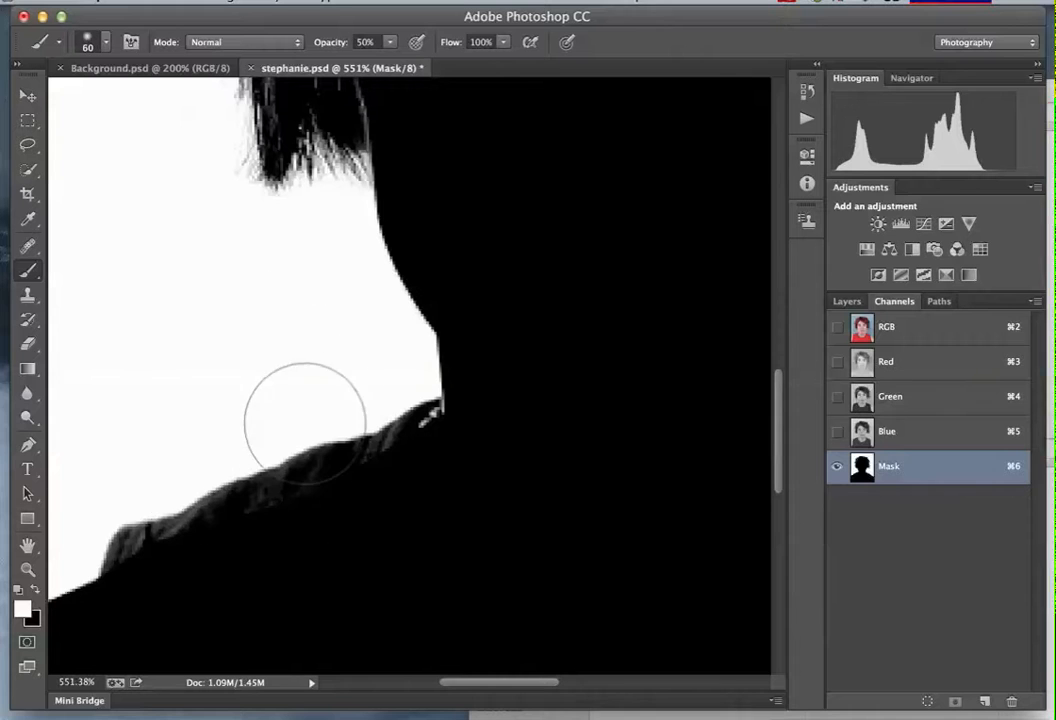
key("bracketleft")
key("bracketleft")
key("bracketleft")
key("bracketleft")
key("bracketleft")
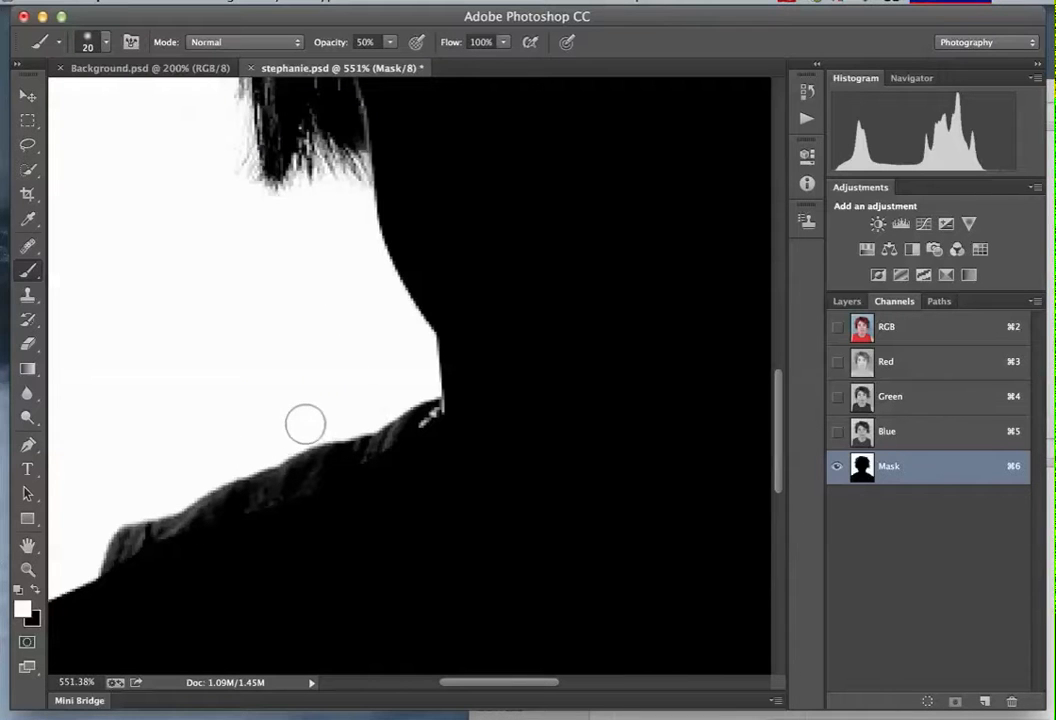
left_click(218, 43)
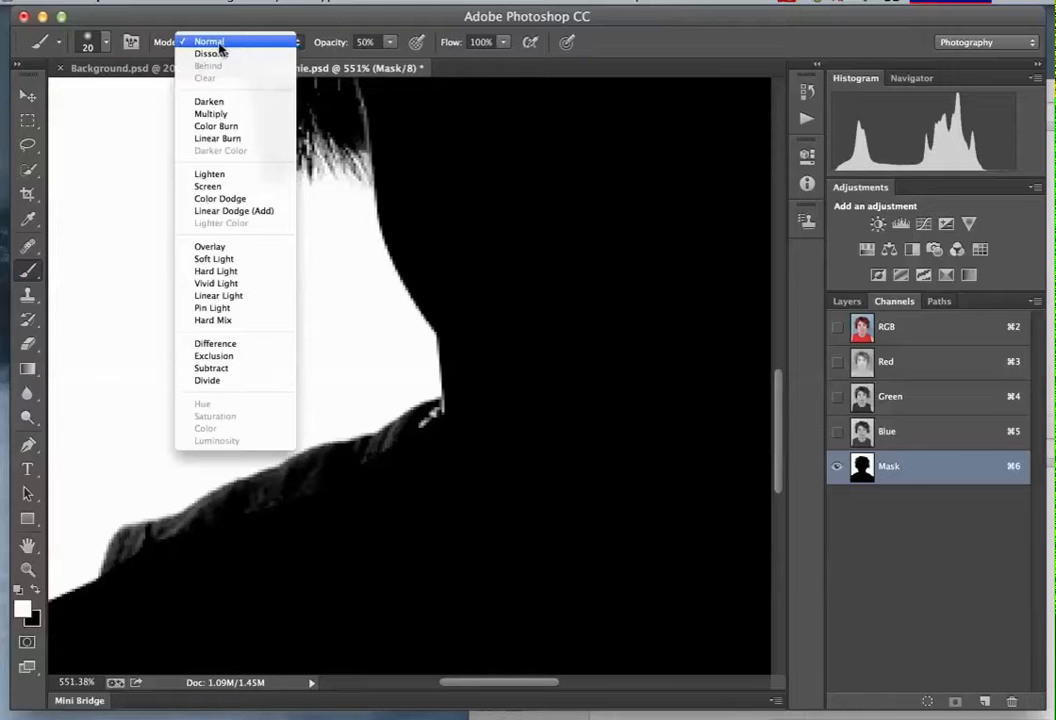
left_click(218, 248)
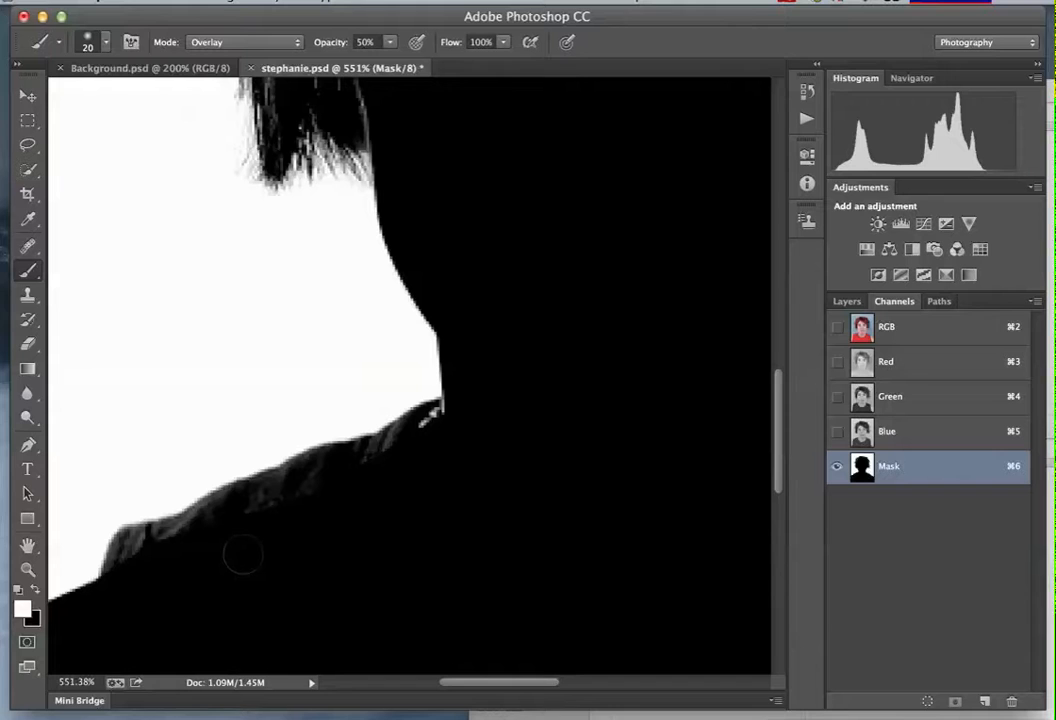
key("x")
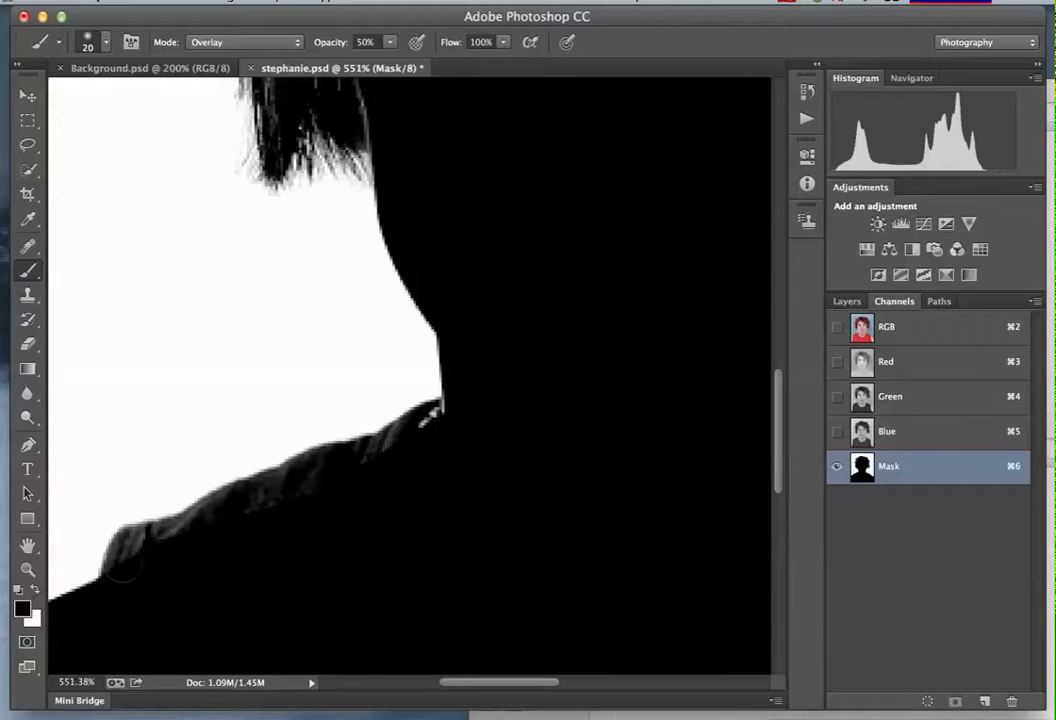
left_click(127, 557, "super")
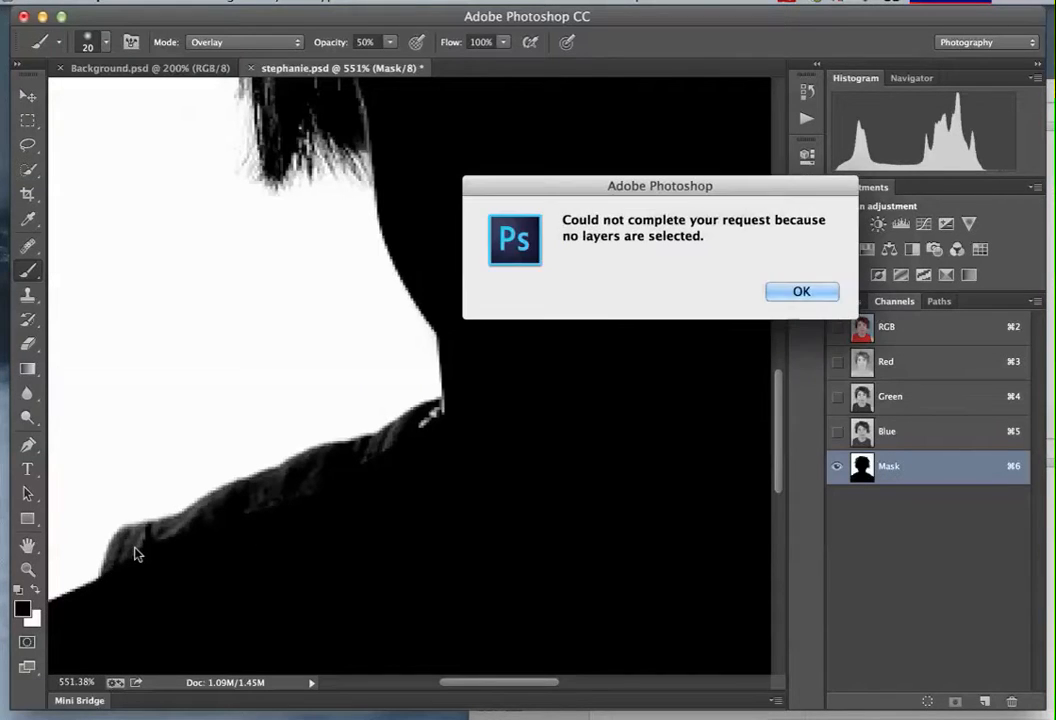
left_click(815, 290)
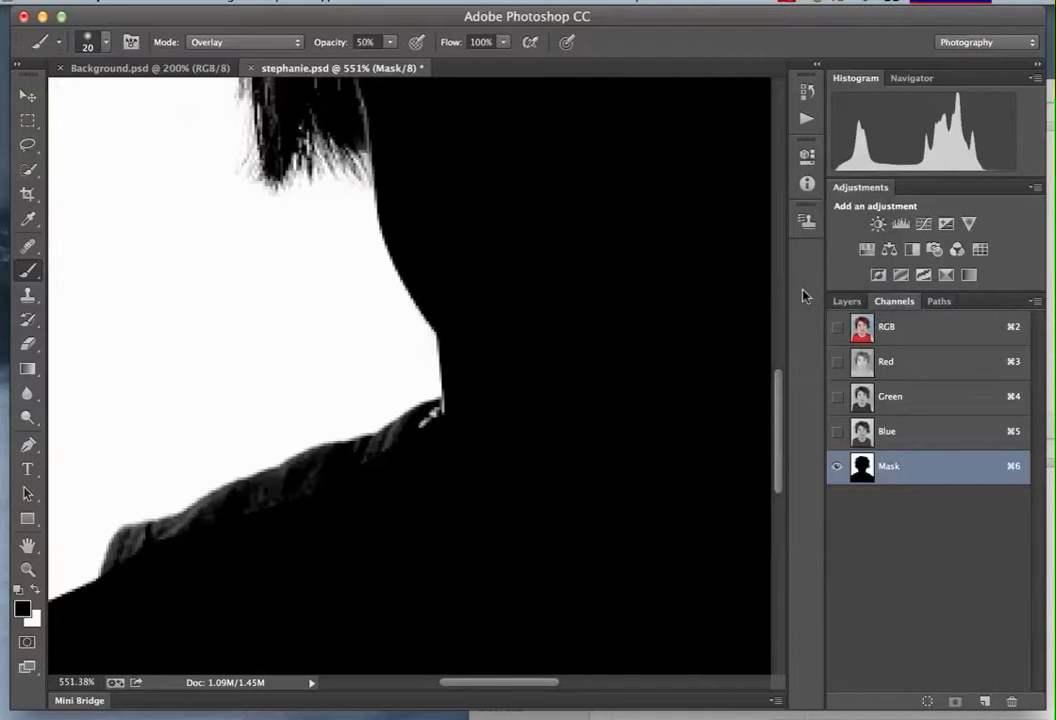
left_click(898, 470)
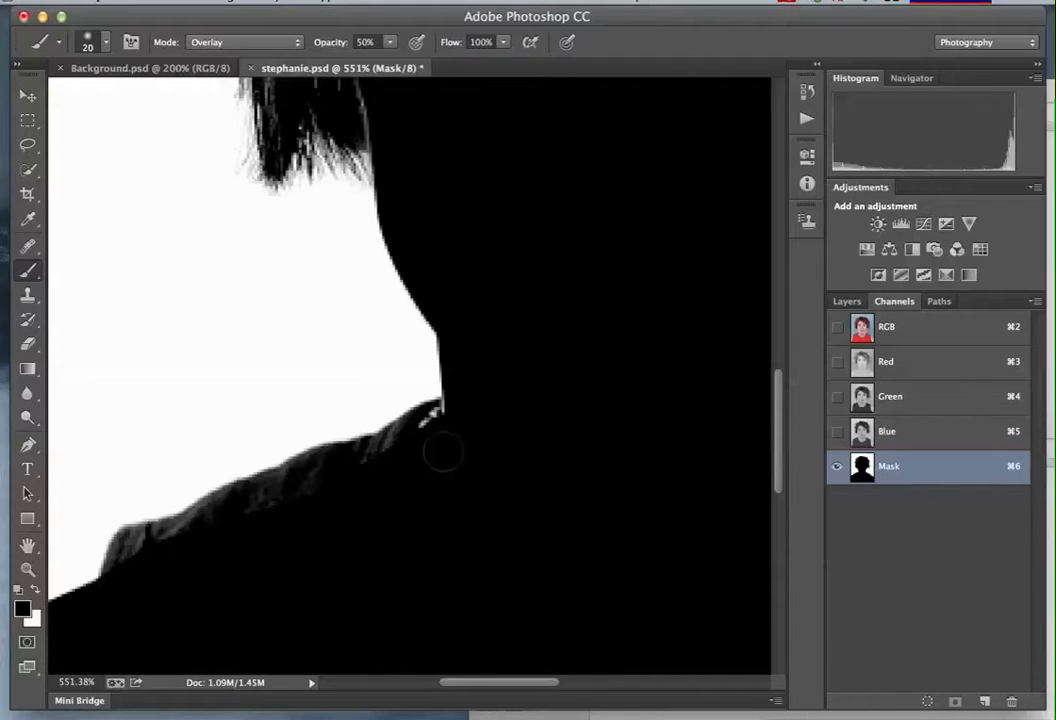
left_click(140, 524, "super")
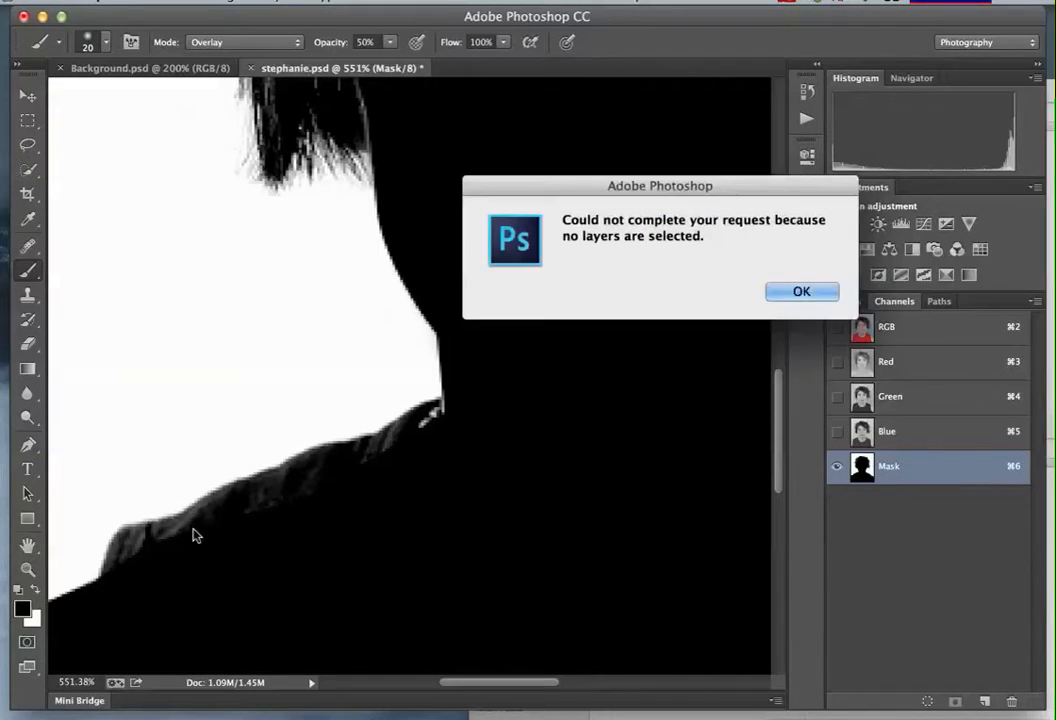
left_click(802, 292)
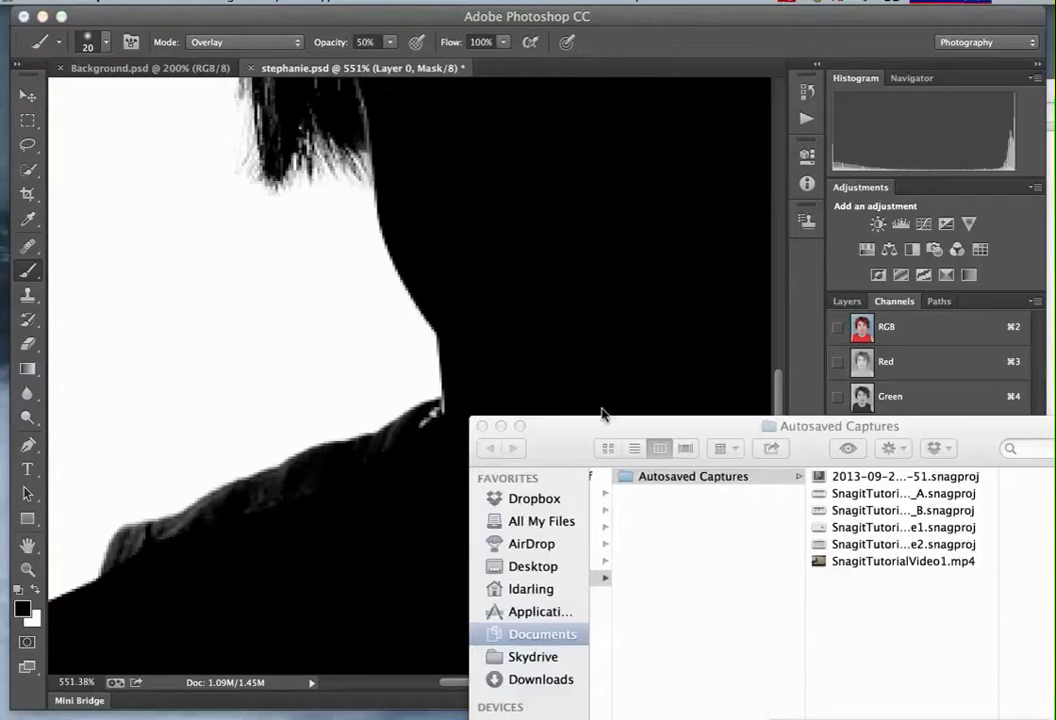
left_click(597, 364)
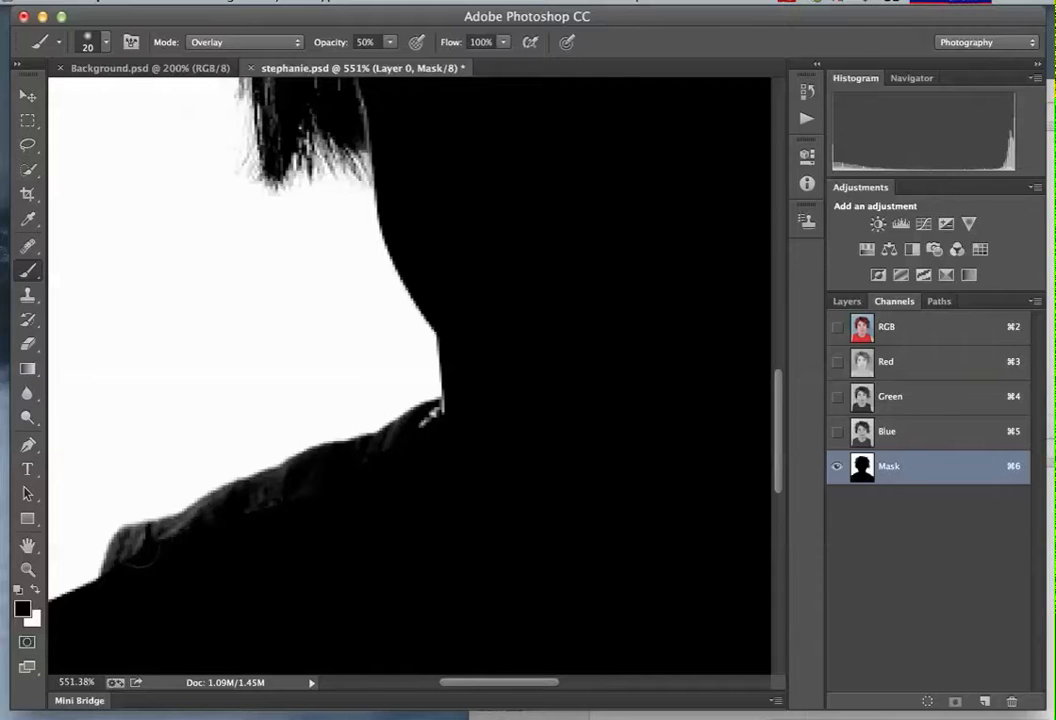
- Paint black in Overlay mode over the grey shirt edge on the left-hand shoulder and the hair strands above it
mouse_move(145, 535)
left_mouse_down()
mouse_move(321, 483)
mouse_move(310, 470)
left_mouse_up()
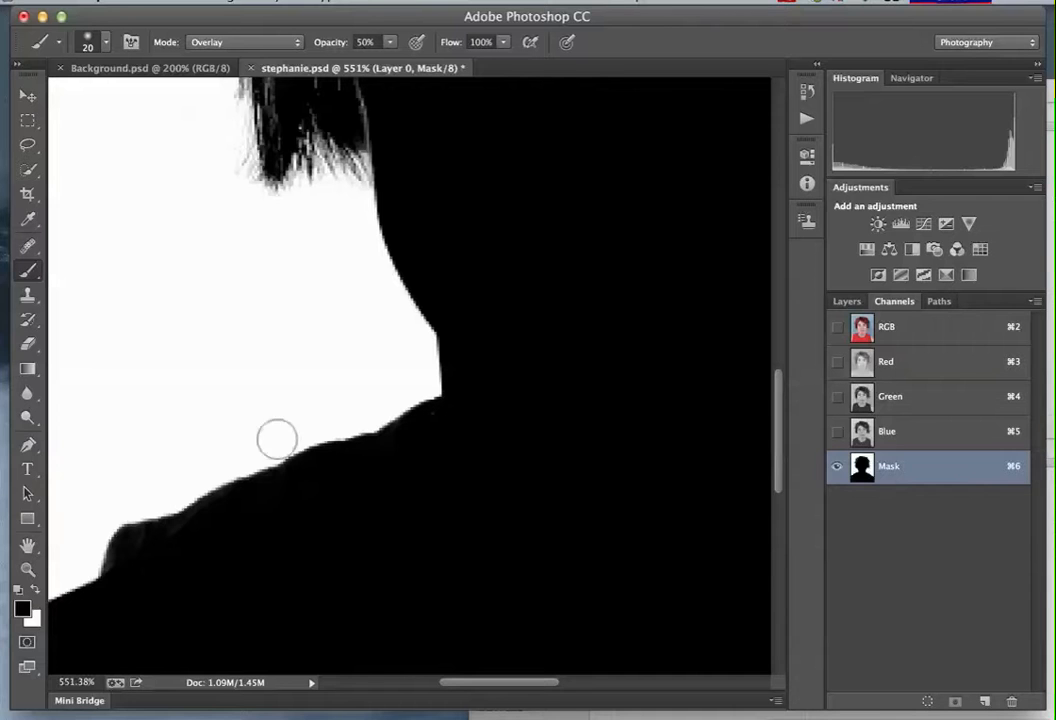
scroll(522, 343, "up", 5)
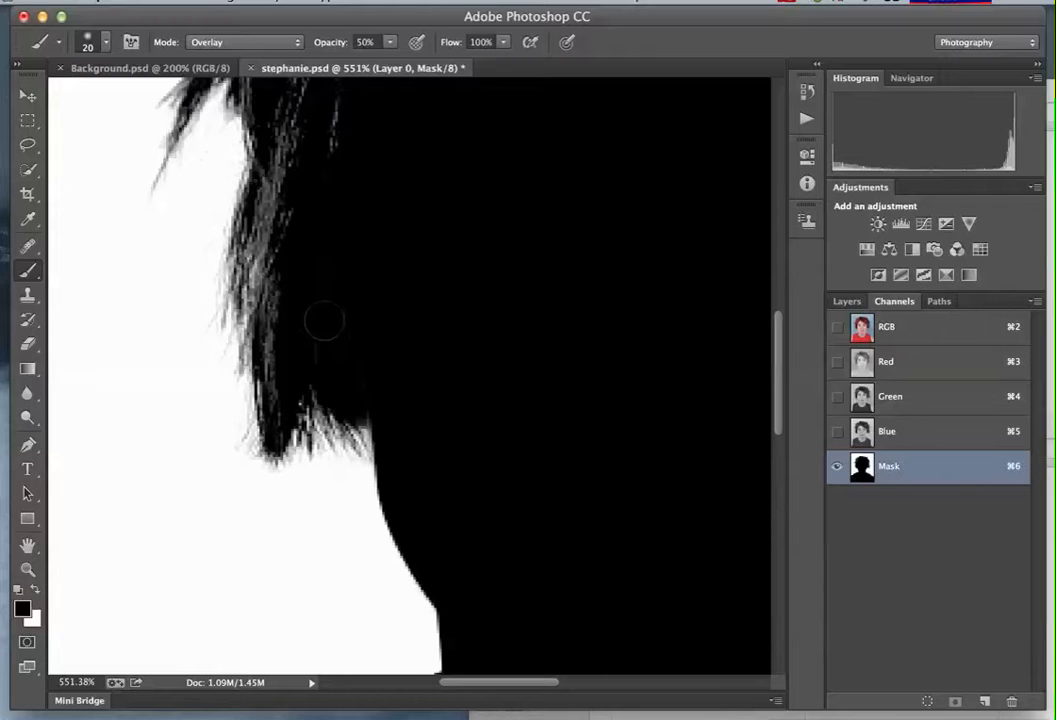
scroll(323, 321, "up", 10)
mouse_move(268, 340)
left_mouse_down()
mouse_move(300, 262)
mouse_move(303, 311)
left_mouse_up()
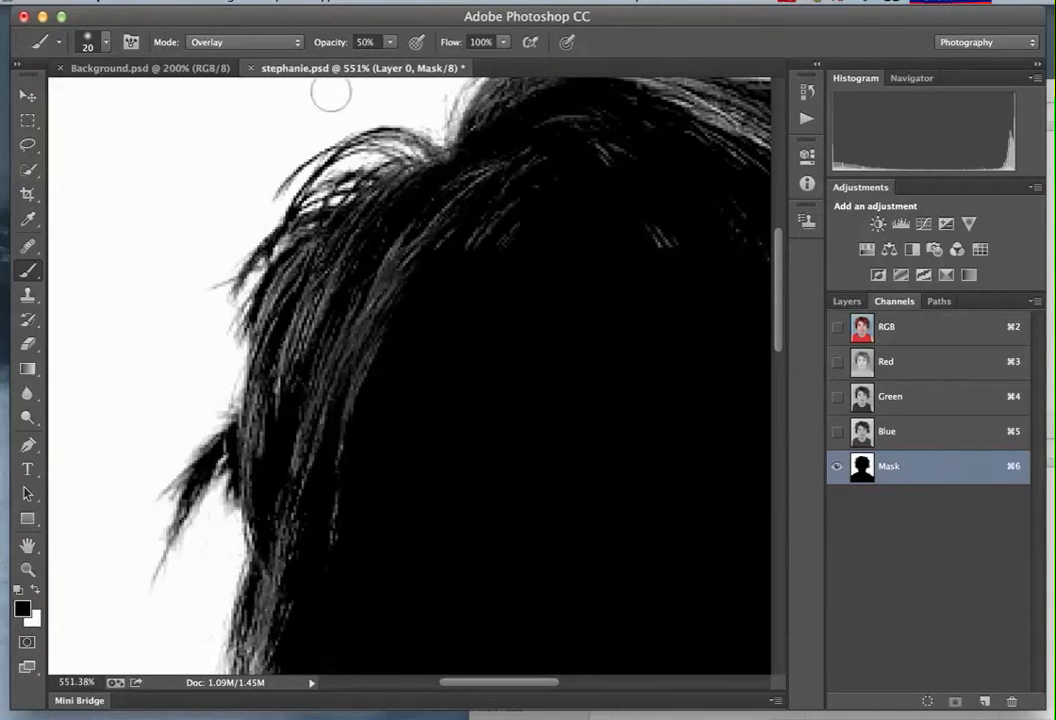
- Switch the brush to Normal mode at size 40 and paint black over the inner hair strands above the forehead
left_click(269, 42)
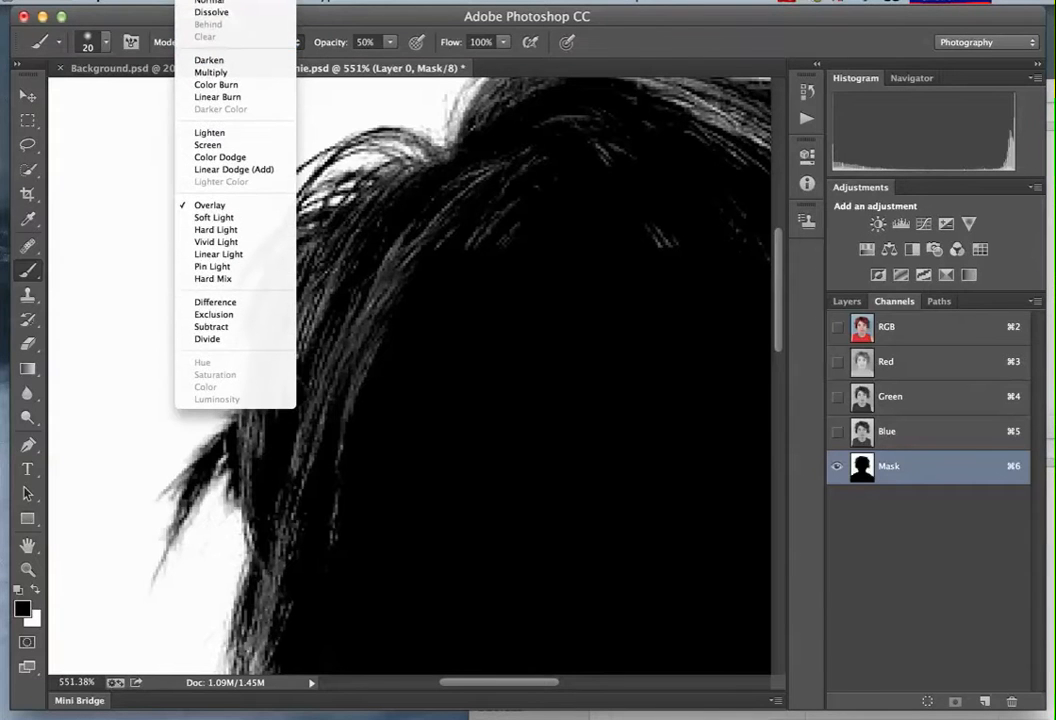
left_click(231, 4)
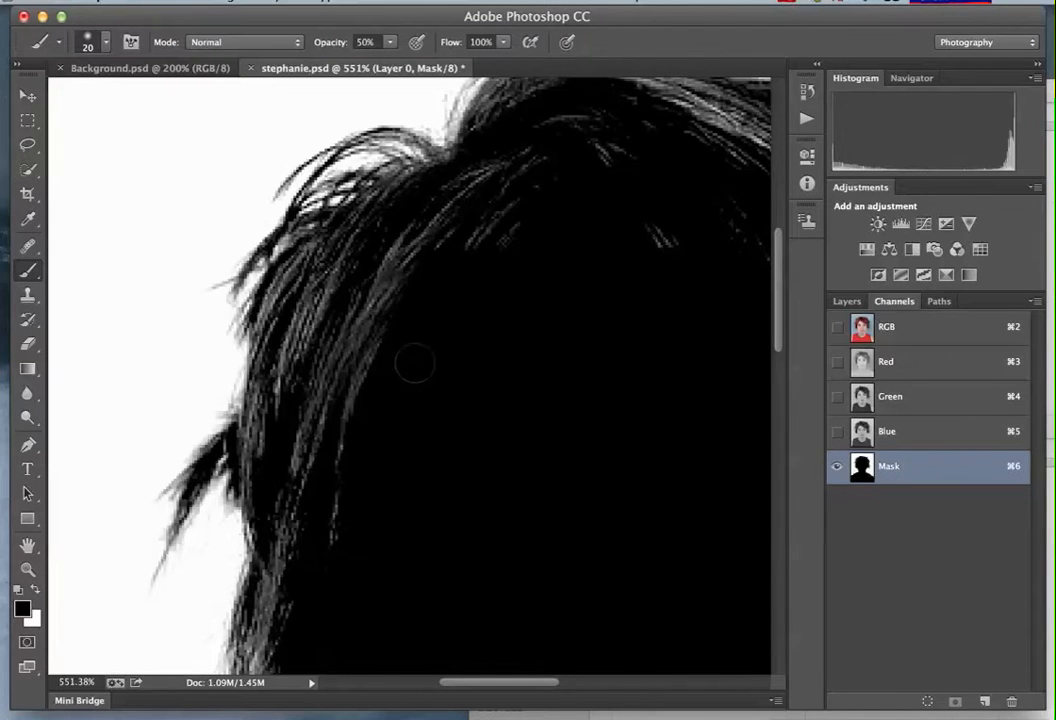
key("bracketright")
key("bracketright")
key("bracketright")
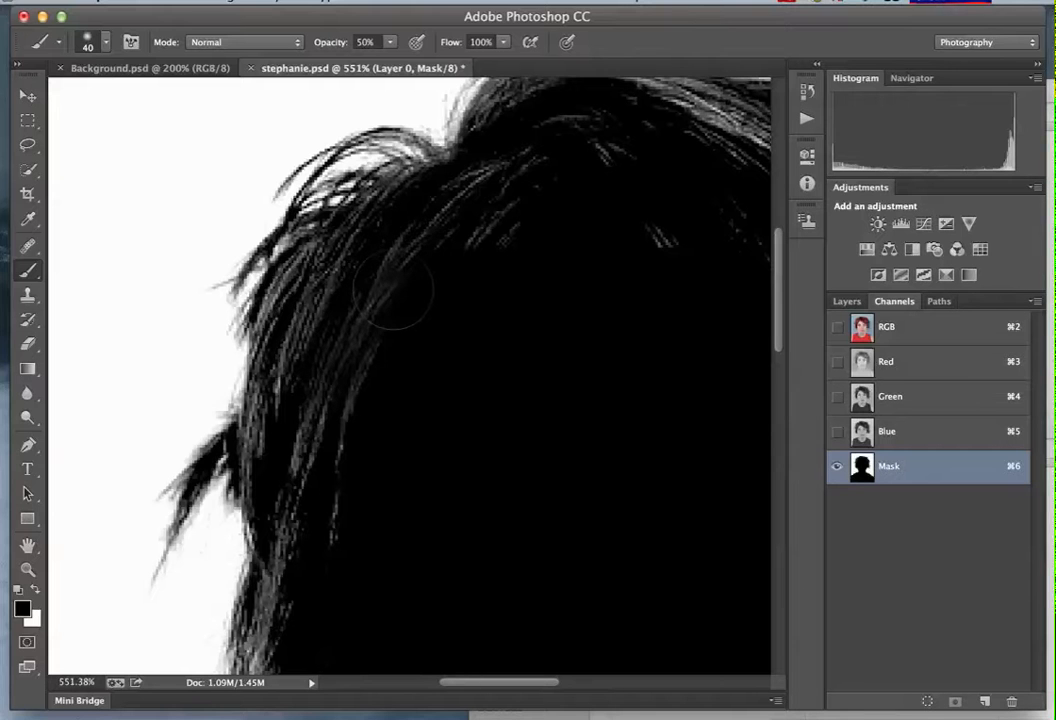
mouse_move(393, 290)
left_mouse_down()
mouse_move(500, 217)
mouse_move(499, 207)
left_mouse_up()
- Undo the stroke spilling past the hair edge and paint the inner left-hand hair black at 100% opacity, reducing the brush to size 25
mouse_move(577, 180)
left_mouse_down()
mouse_move(637, 199)
mouse_move(623, 217)
mouse_move(639, 263)
mouse_move(581, 300)
mouse_move(411, 300)
mouse_move(369, 272)
mouse_move(330, 318)
mouse_move(313, 362)
mouse_move(325, 451)
mouse_move(203, 342)
left_mouse_up()
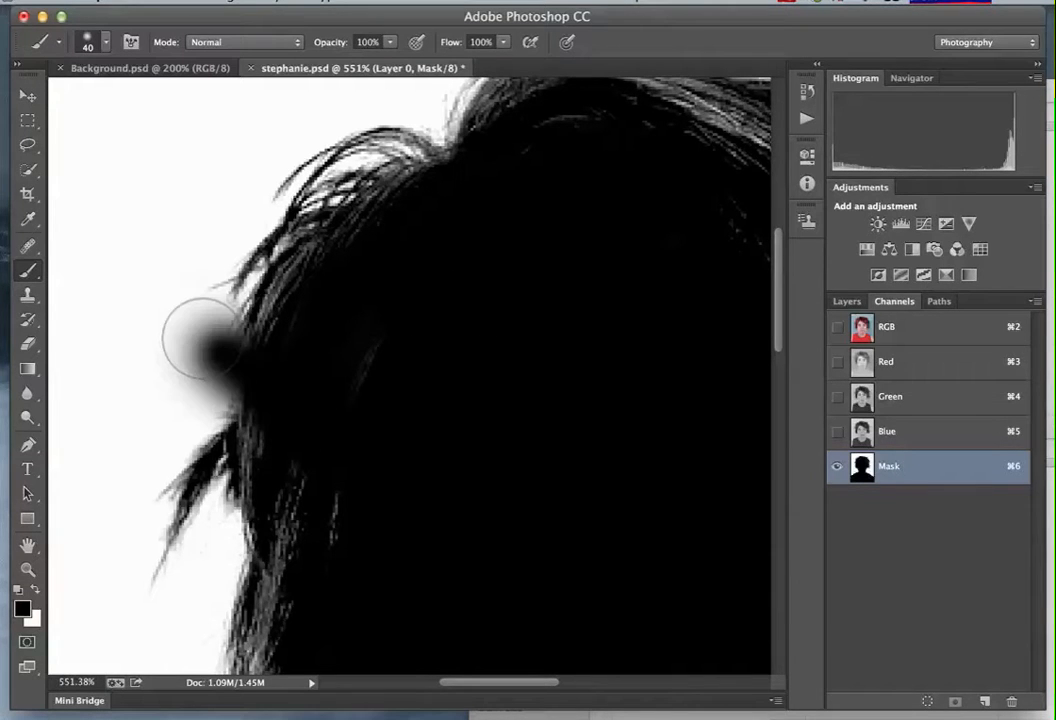
key("super+z")
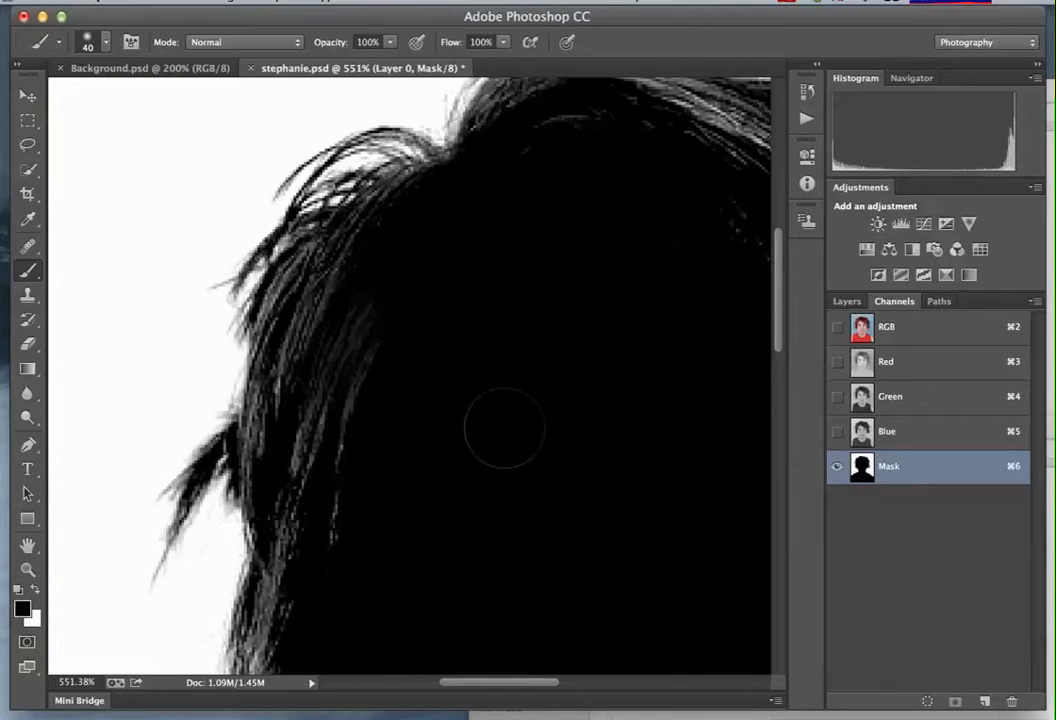
mouse_move(317, 443)
left_mouse_down()
mouse_move(317, 398)
mouse_move(280, 290)
mouse_move(290, 230)
mouse_move(300, 246)
left_mouse_up()
mouse_move(345, 537)
left_mouse_down()
mouse_move(330, 500)
mouse_move(323, 518)
mouse_move(358, 476)
left_mouse_up()
scroll(370, 465, "down", 5)
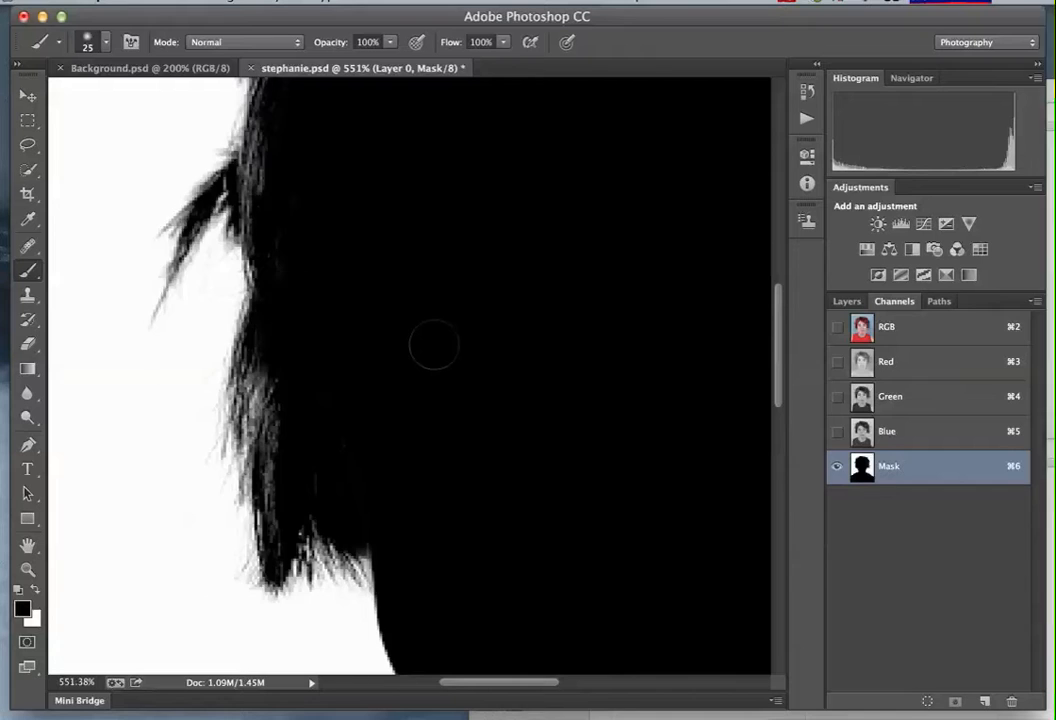
- Paint black over the grey strands inside the right-hand hair, beside the face and above the ear
scroll(433, 346, "right", 10)
mouse_move(506, 432)
left_mouse_down()
mouse_move(556, 347)
mouse_move(430, 240)
mouse_move(497, 327)
left_mouse_up()
left_click_drag(490, 228, 519, 246)
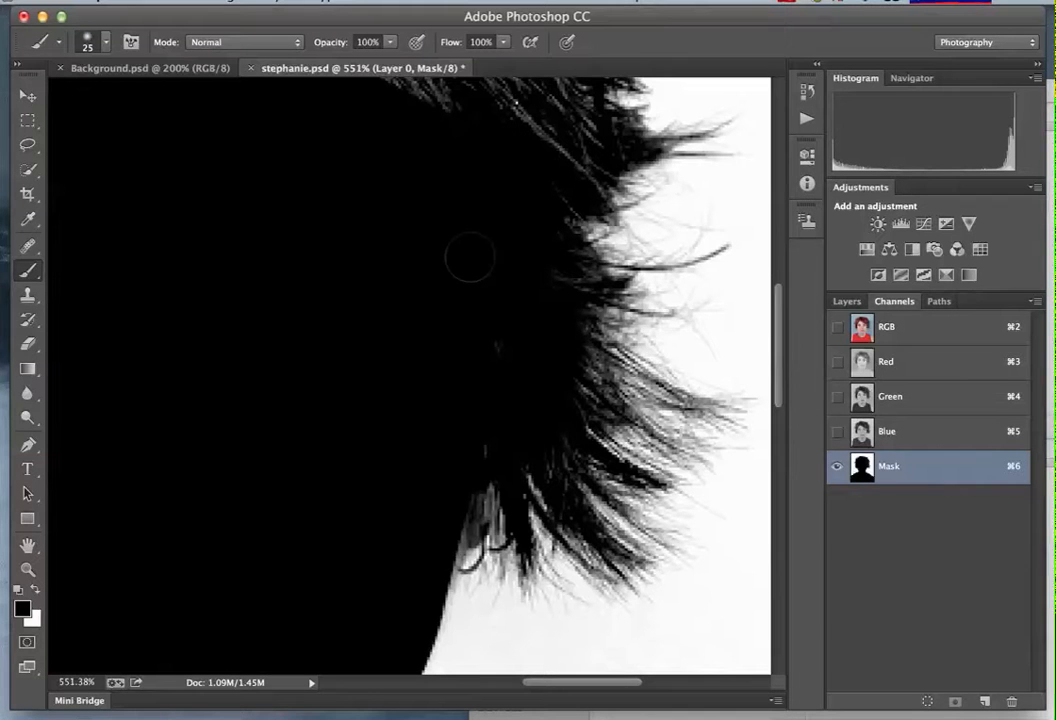
- Paint black over the grey strands inside the upper right-hand hair and beneath the crown, leaving the outer edge strands
scroll(472, 257, "up", 5)
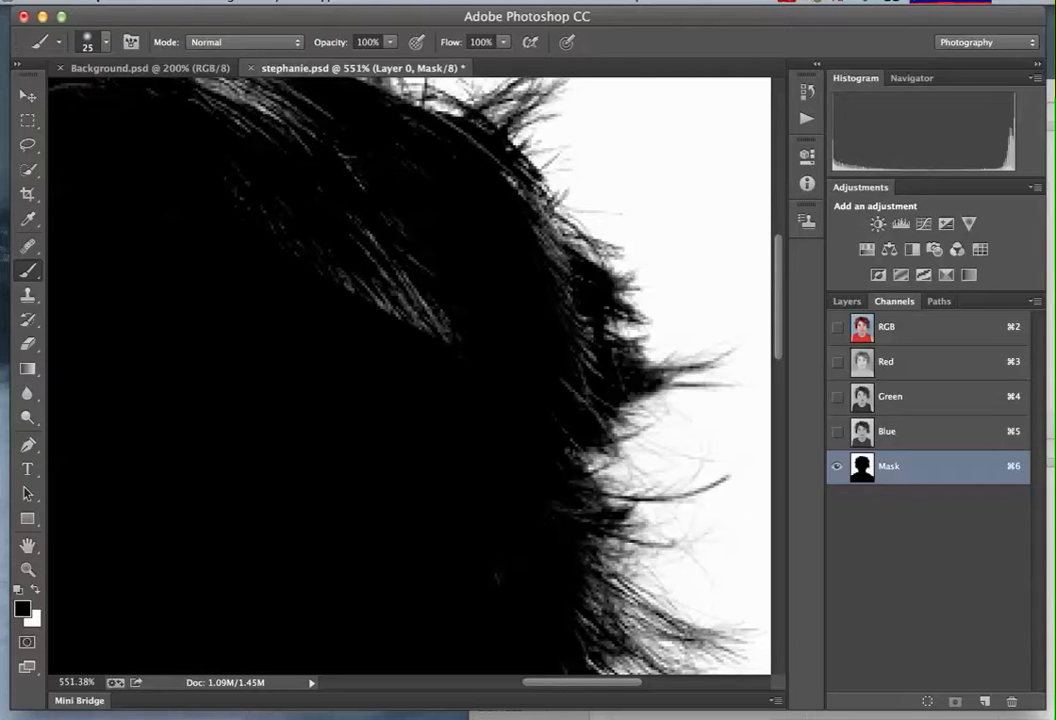
left_click_drag(420, 310, 235, 186)
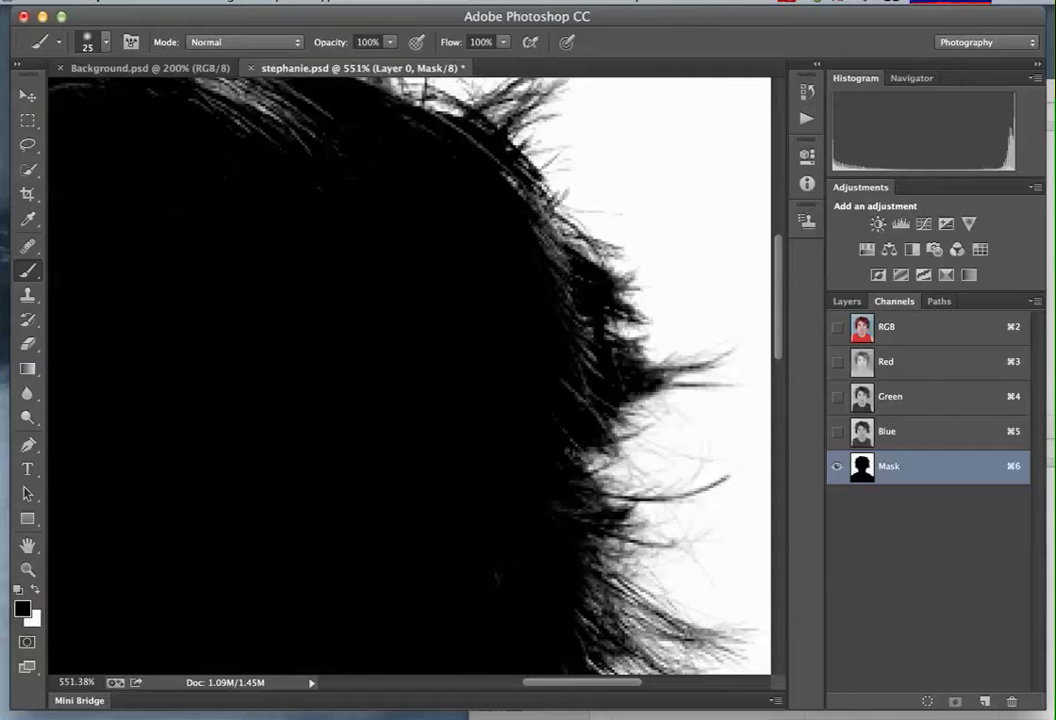
left_click_drag(342, 170, 408, 305)
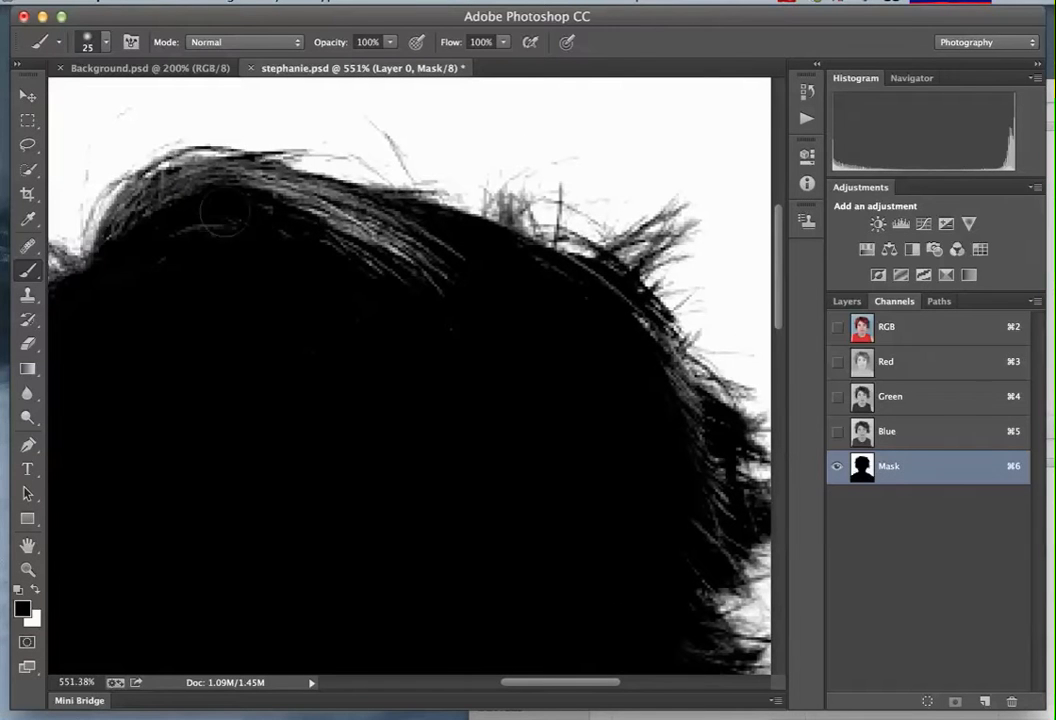
mouse_move(140, 240)
left_mouse_down()
mouse_move(115, 195)
mouse_move(160, 165)
mouse_move(215, 160)
mouse_move(302, 220)
mouse_move(290, 195)
mouse_move(375, 240)
mouse_move(368, 275)
left_mouse_up()
- Switch the brush to Overlay mode at 50% opacity and paint black over the grey shirt edge on the right-hand shoulder
scroll(483, 333, "down", 10)
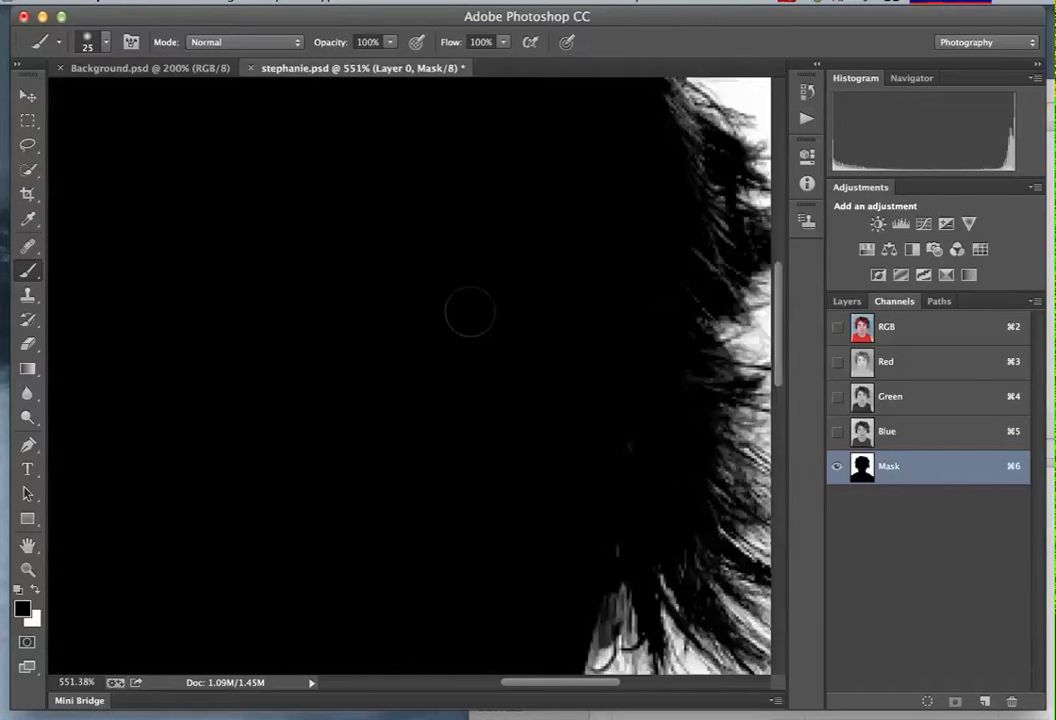
scroll(470, 312, "down", 1)
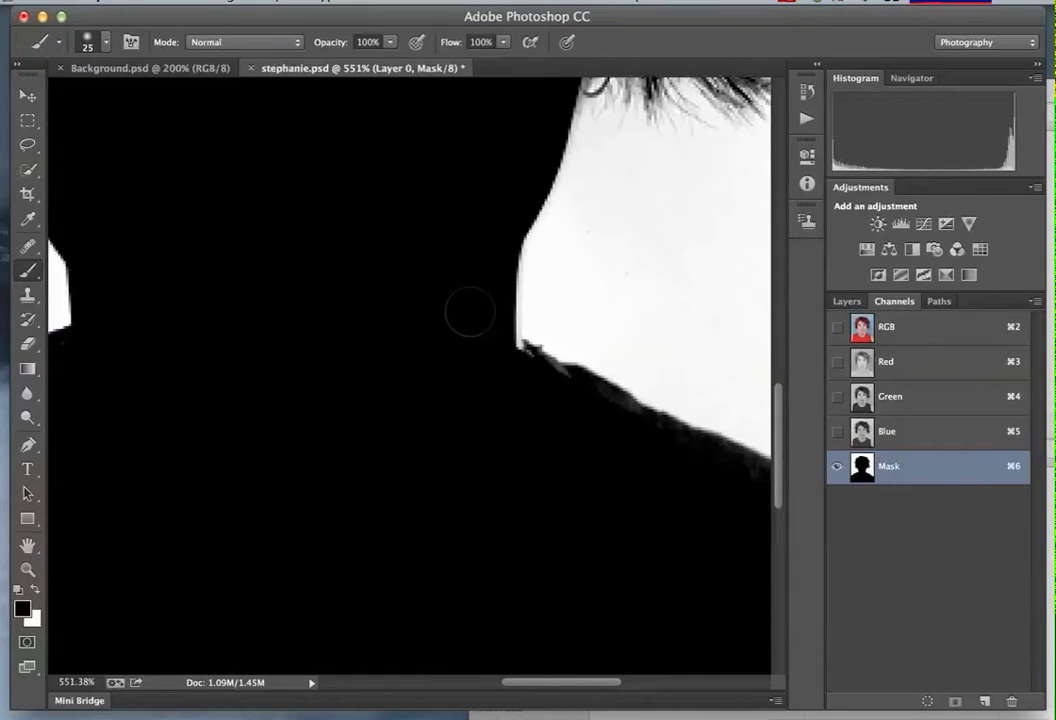
scroll(470, 312, "right", 6)
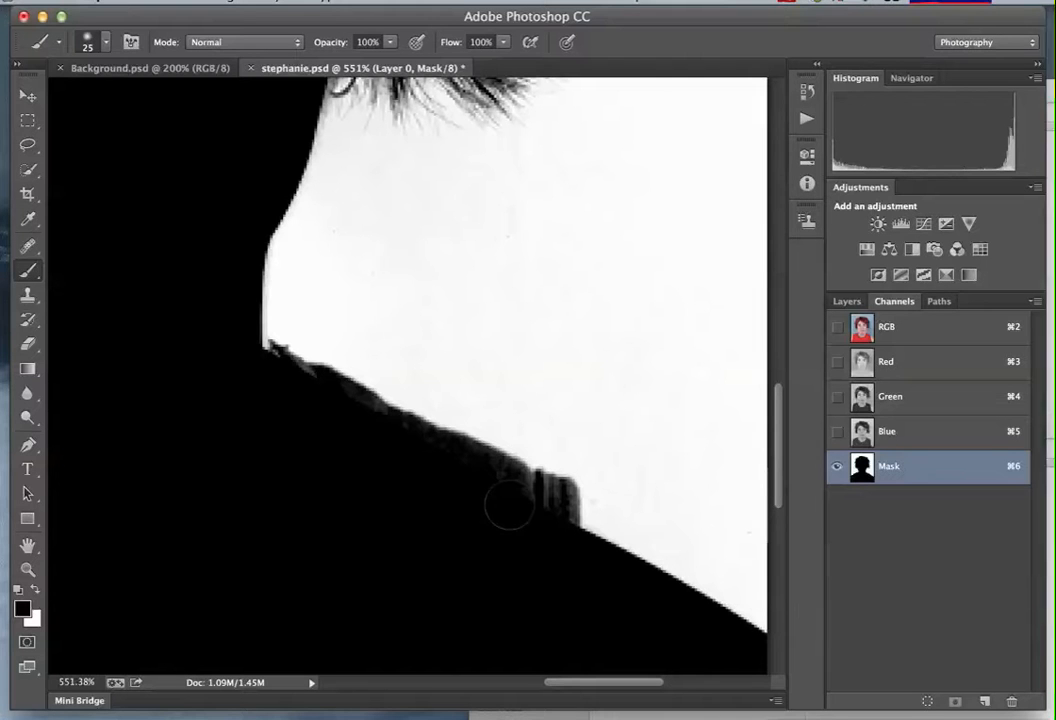
left_click(244, 46)
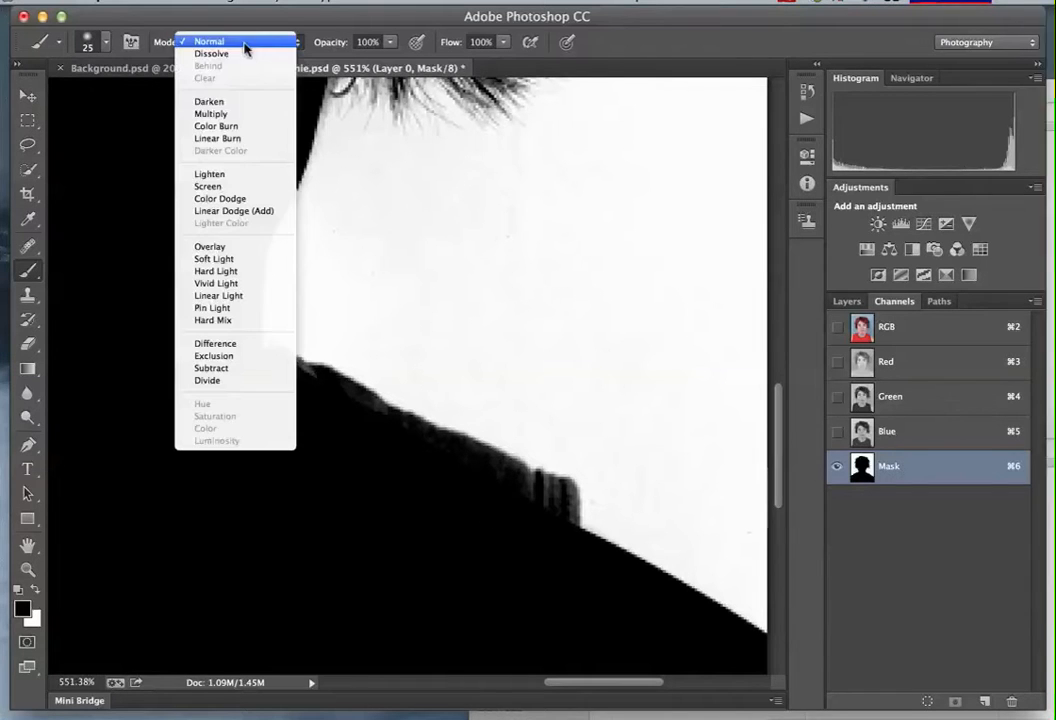
left_click(233, 248)
key("5")
mouse_move(549, 484)
left_mouse_down()
mouse_move(278, 342)
mouse_move(362, 404)
mouse_move(550, 492)
mouse_move(548, 505)
mouse_move(515, 492)
left_mouse_up()
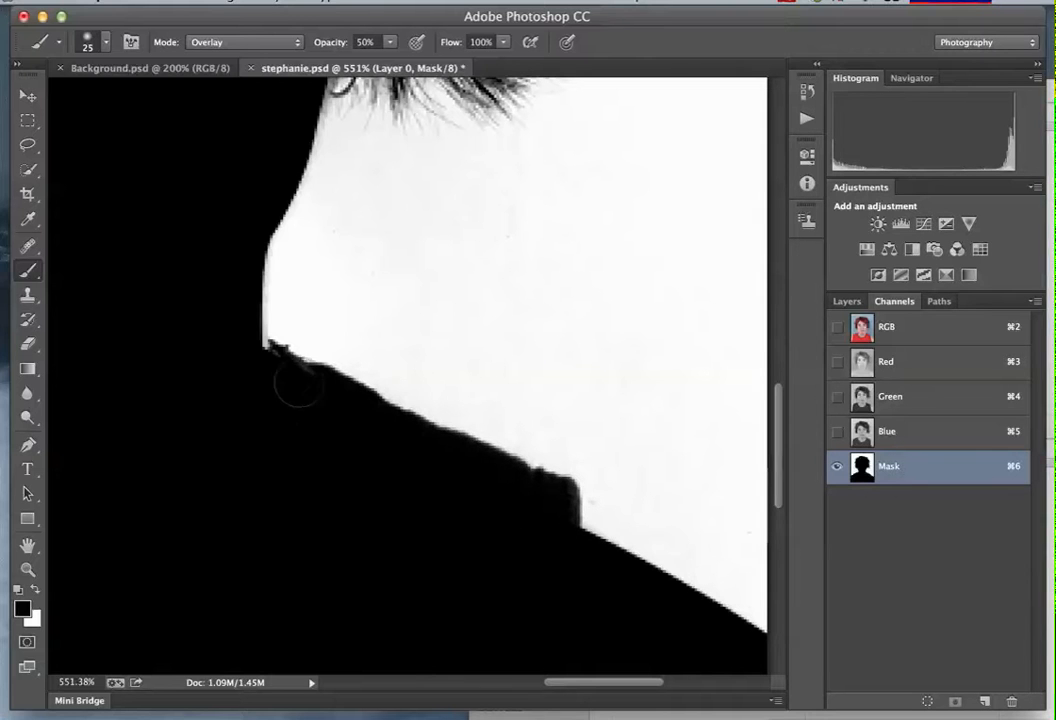
- Paint black in Overlay mode along the inner edge of the right-hand hair, from the ear up towards the crown
scroll(283, 372, "up", 8)
scroll(320, 406, "up", 5)
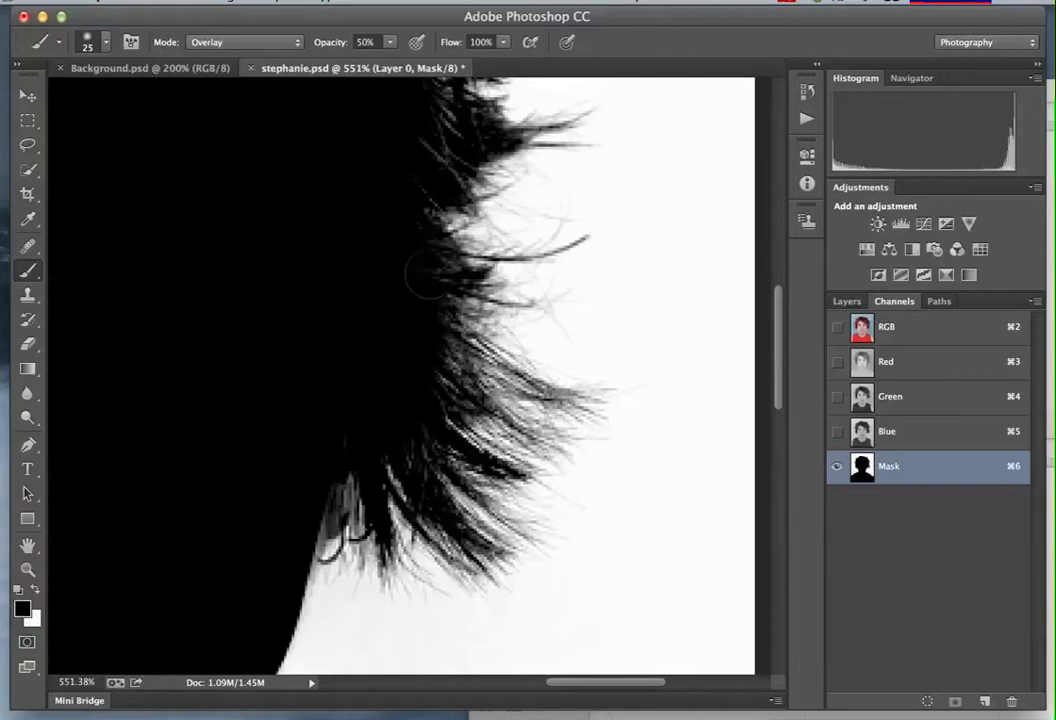
scroll(377, 325, "up", 8)
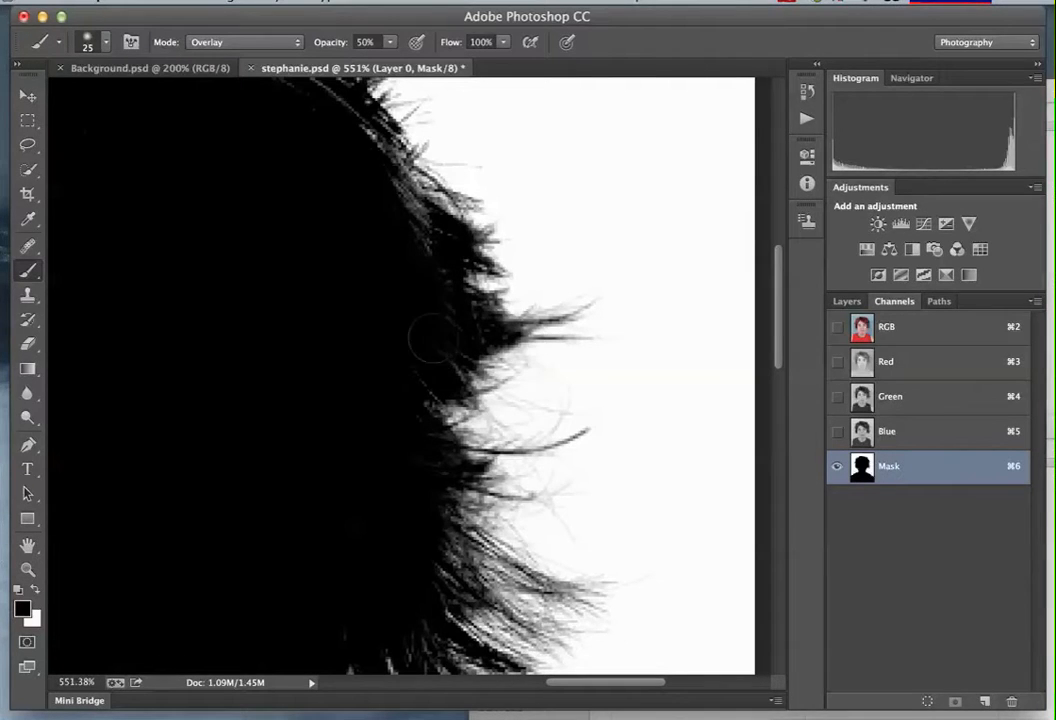
scroll(440, 355, "up", 6)
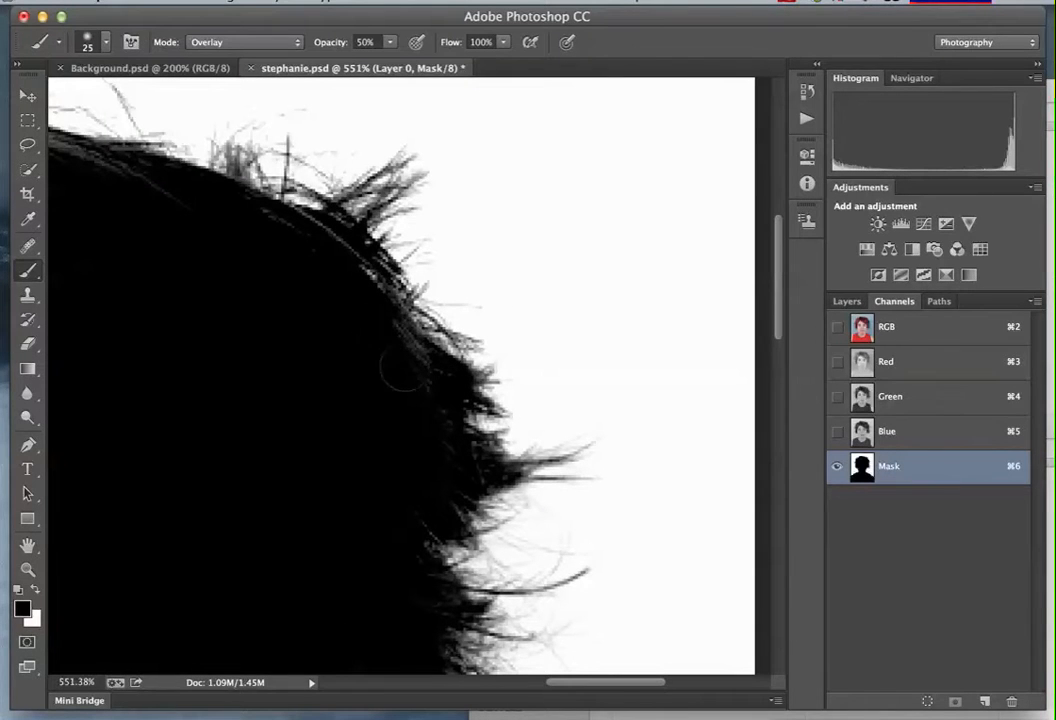
scroll(391, 347, "down", 5)
scroll(391, 347, "left", 5)
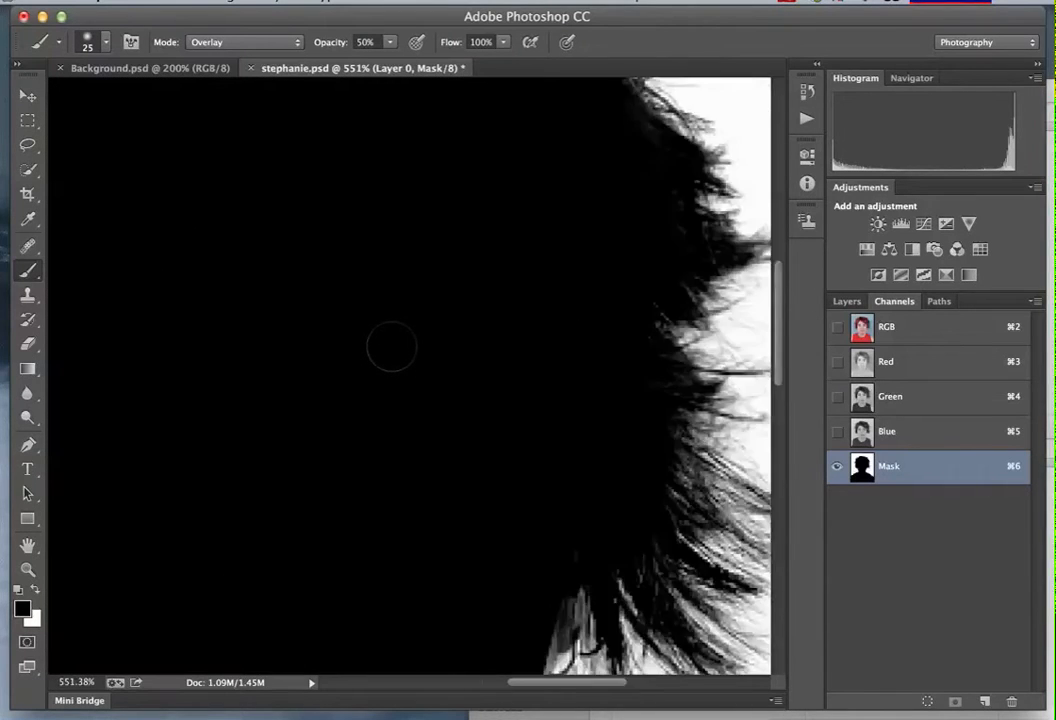
- Make white the painting colour, enlarge the brush to size 70 and paint over the off-white background between the right-hand hair and shoulder
scroll(391, 347, "down", 2)
scroll(391, 347, "right", 5)
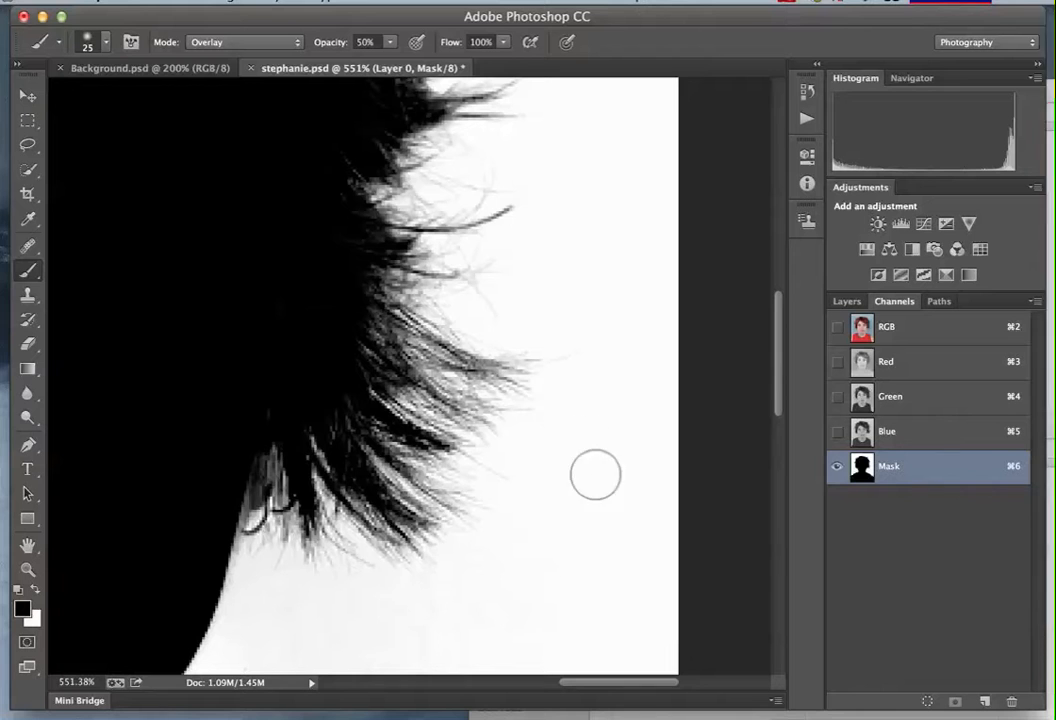
scroll(568, 495, "down", 4)
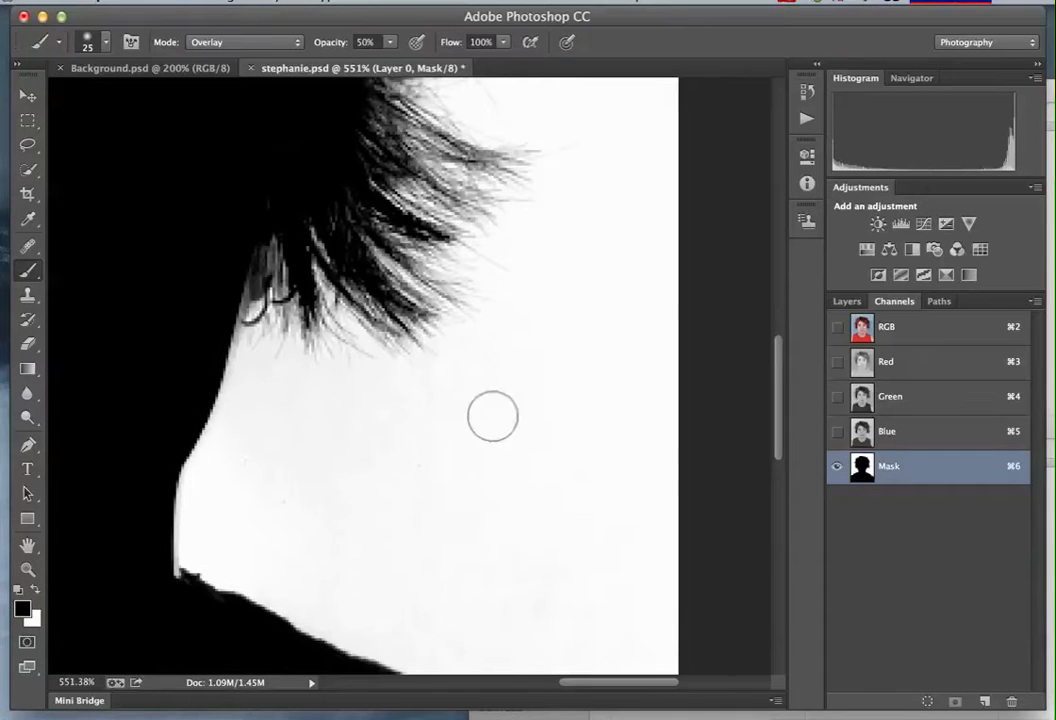
scroll(498, 471, "down", 1)
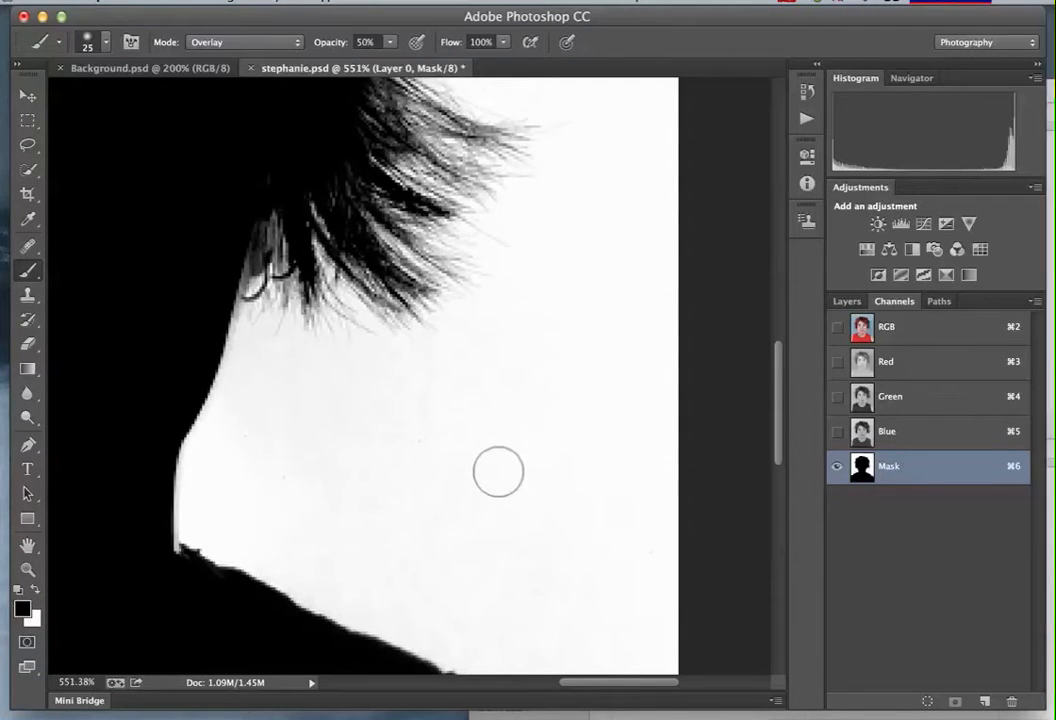
key("x")
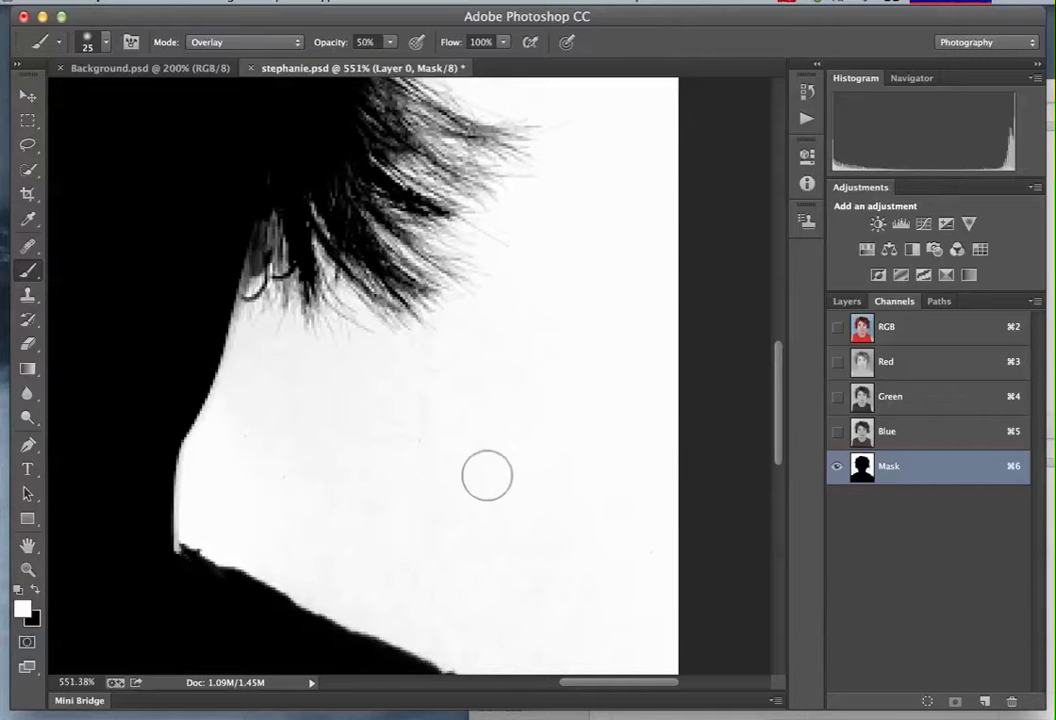
key("bracketright")
key("bracketright")
key("bracketright")
key("bracketright")
key("bracketright")
key("bracketright")
key("bracketright")
key("bracketright")
key("bracketright")
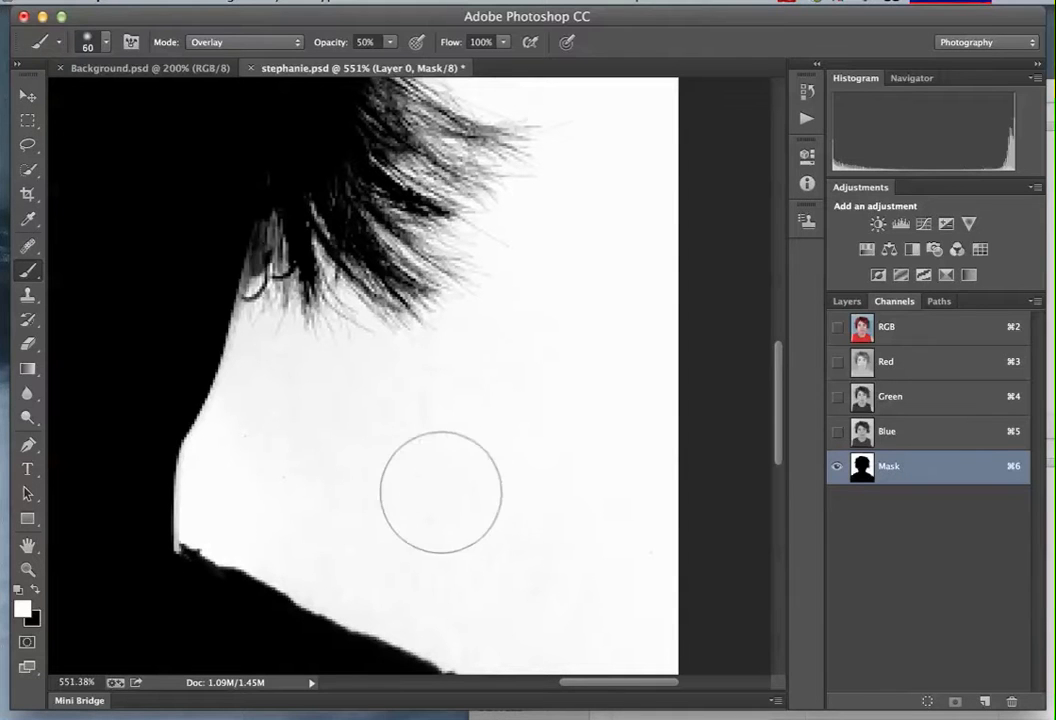
mouse_move(440, 491)
left_mouse_down()
mouse_move(382, 448)
mouse_move(403, 462)
mouse_move(304, 417)
mouse_move(447, 460)
mouse_move(519, 365)
mouse_move(573, 342)
mouse_move(412, 561)
mouse_move(475, 604)
mouse_move(625, 615)
mouse_move(547, 483)
mouse_move(349, 573)
mouse_move(321, 535)
mouse_move(566, 603)
mouse_move(641, 460)
mouse_move(644, 476)
left_mouse_up()
- Paint white in Overlay mode over the background from the right-hand shoulder up along the outer hair strands
scroll(644, 476, "down", 5)
right_click(589, 460)
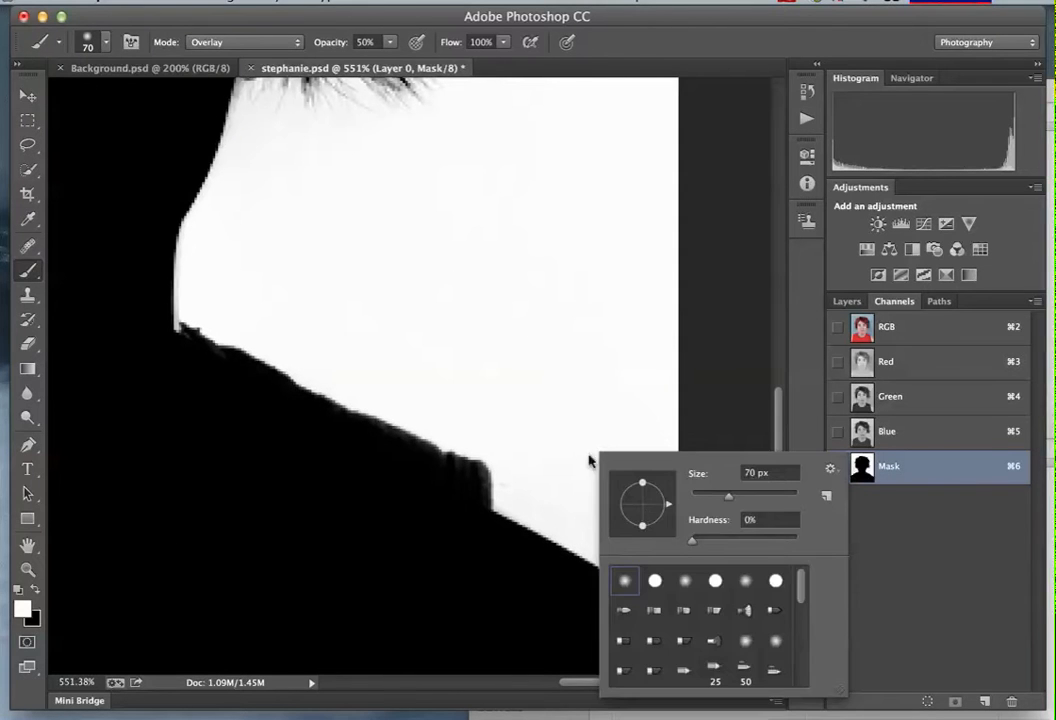
left_click(522, 401)
mouse_move(521, 393)
left_mouse_down()
mouse_move(547, 450)
mouse_move(660, 537)
mouse_move(481, 445)
mouse_move(578, 465)
mouse_move(441, 464)
mouse_move(521, 563)
mouse_move(562, 487)
mouse_move(495, 401)
mouse_move(481, 455)
mouse_move(349, 537)
mouse_move(264, 501)
mouse_move(247, 443)
mouse_move(453, 523)
mouse_move(520, 385)
mouse_move(464, 445)
mouse_move(556, 424)
mouse_move(495, 465)
mouse_move(460, 342)
mouse_move(488, 283)
mouse_move(455, 266)
mouse_move(577, 316)
mouse_move(497, 349)
mouse_move(536, 407)
mouse_move(483, 354)
mouse_move(510, 285)
left_mouse_up()
scroll(584, 478, "up", 5)
scroll(562, 490, "down", 5)
scroll(558, 422, "up", 4)
scroll(560, 398, "up", 4)
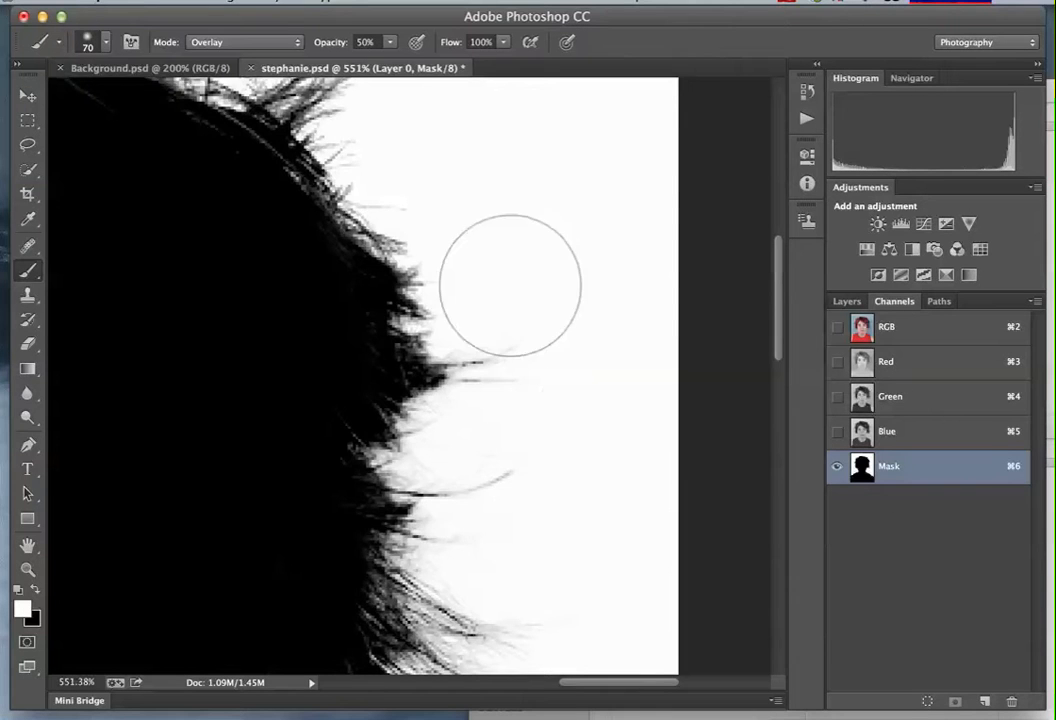
- Paint white in Overlay mode over the background above the crown, around the stray hairs
scroll(516, 252, "up", 5)
scroll(424, 349, "up", 6)
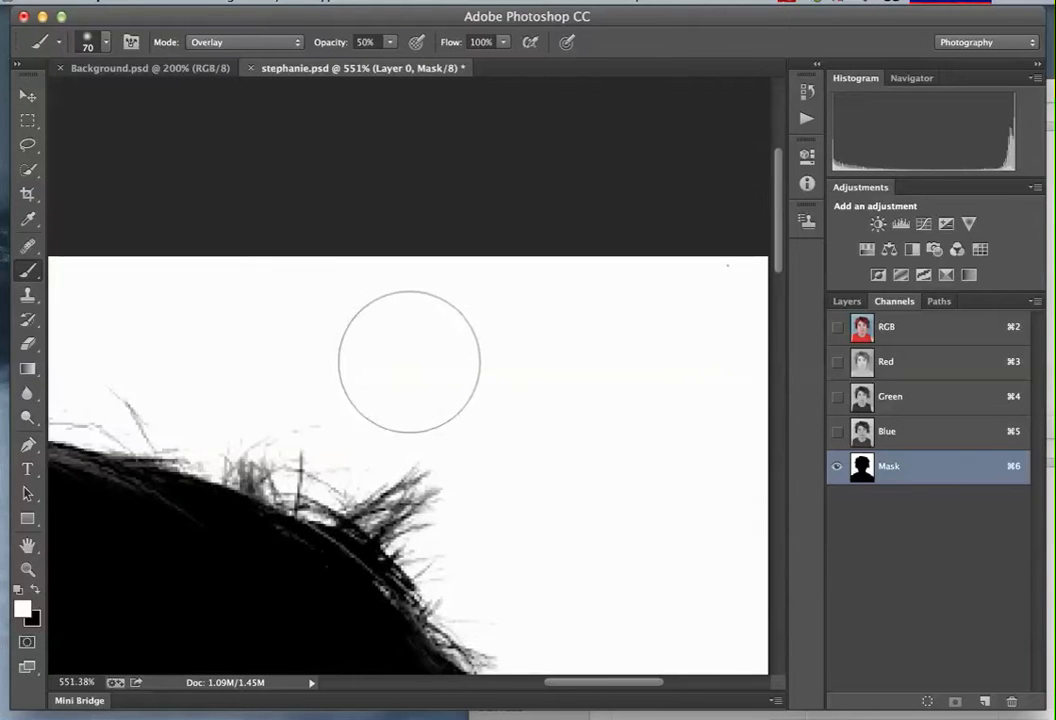
mouse_move(365, 448)
left_mouse_down()
mouse_move(330, 443)
mouse_move(361, 443)
mouse_move(377, 412)
mouse_move(293, 393)
left_mouse_up()
scroll(340, 452, "left", 4)
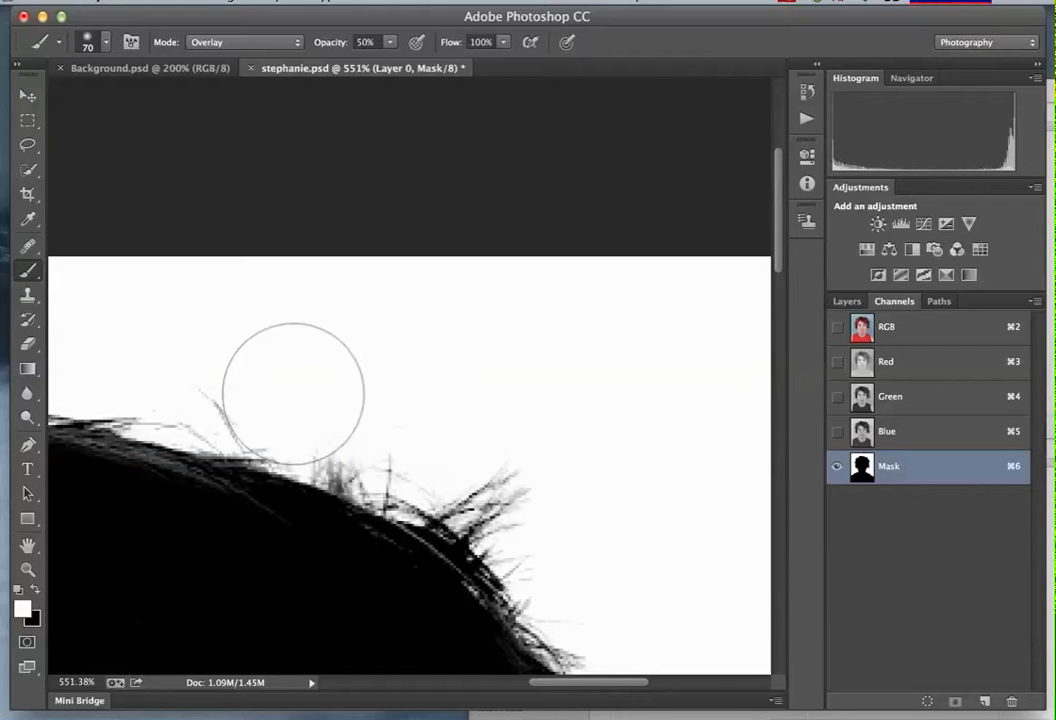
scroll(300, 385, "left", 3)
scroll(188, 415, "left", 4)
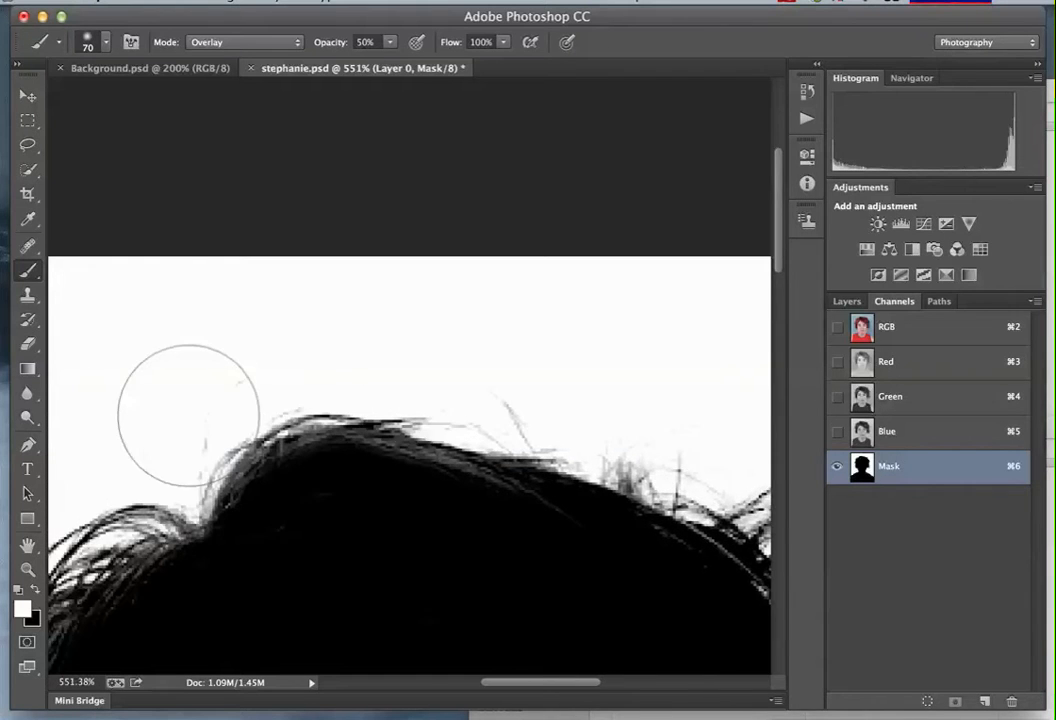
- Paint white in Overlay mode along the outer edge of the left-hand hair, from the upper curl down to the hair tips
scroll(185, 400, "down", 3)
scroll(170, 385, "down", 3)
scroll(170, 385, "left", 3)
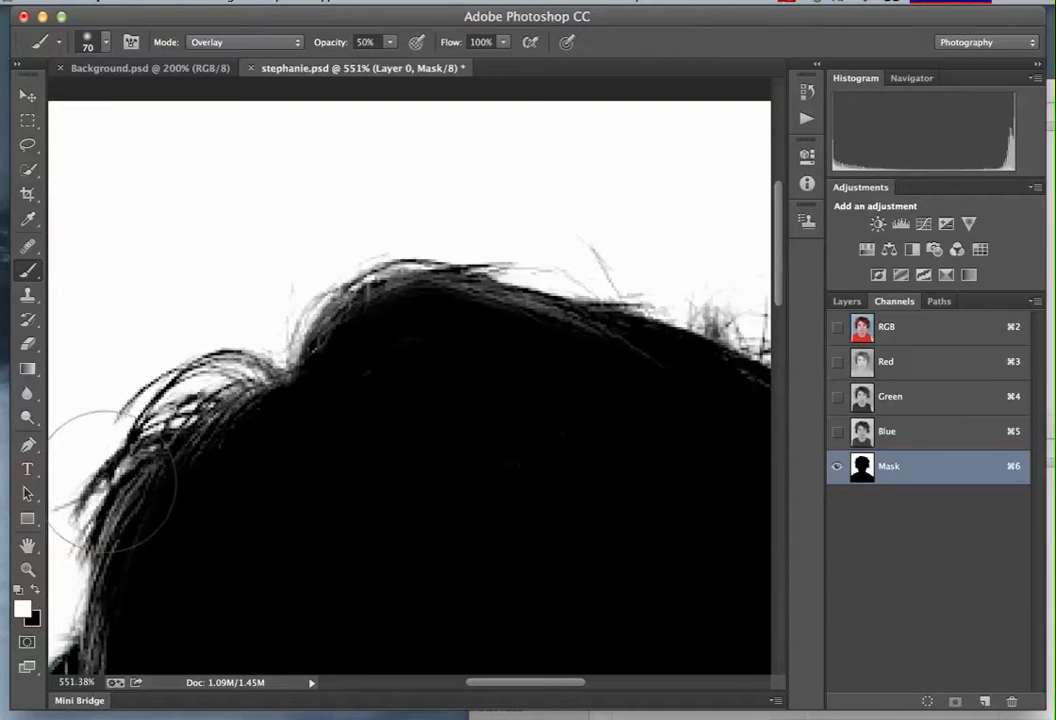
scroll(212, 320, "left", 3)
scroll(229, 330, "down", 5)
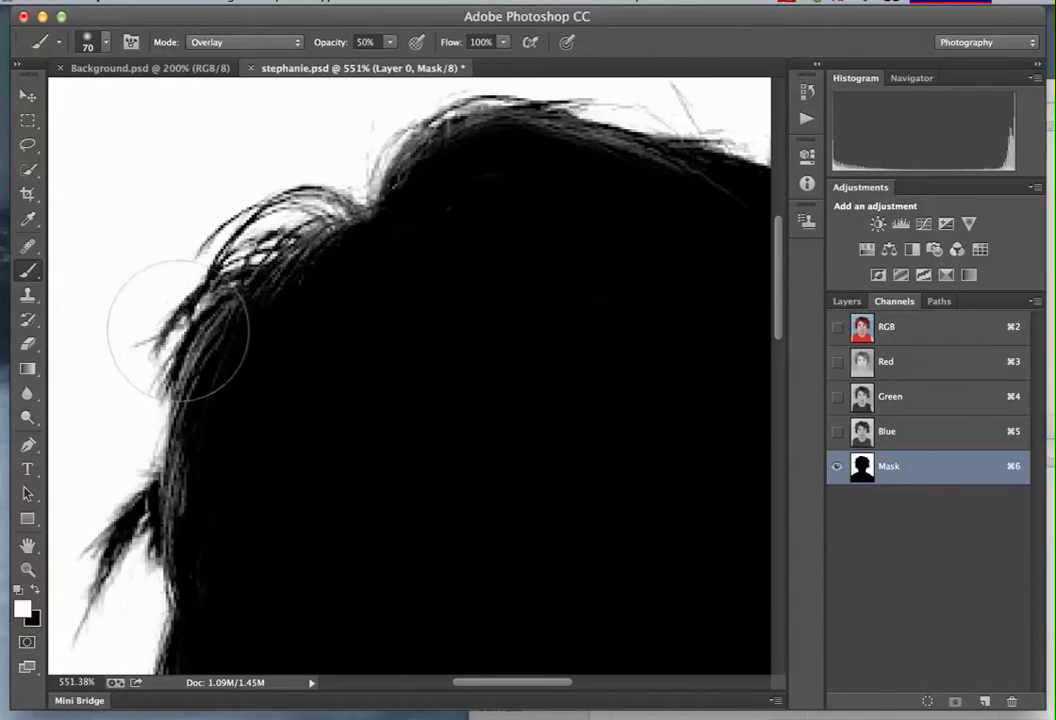
left_click_drag(188, 326, 160, 337)
scroll(130, 348, "down", 3)
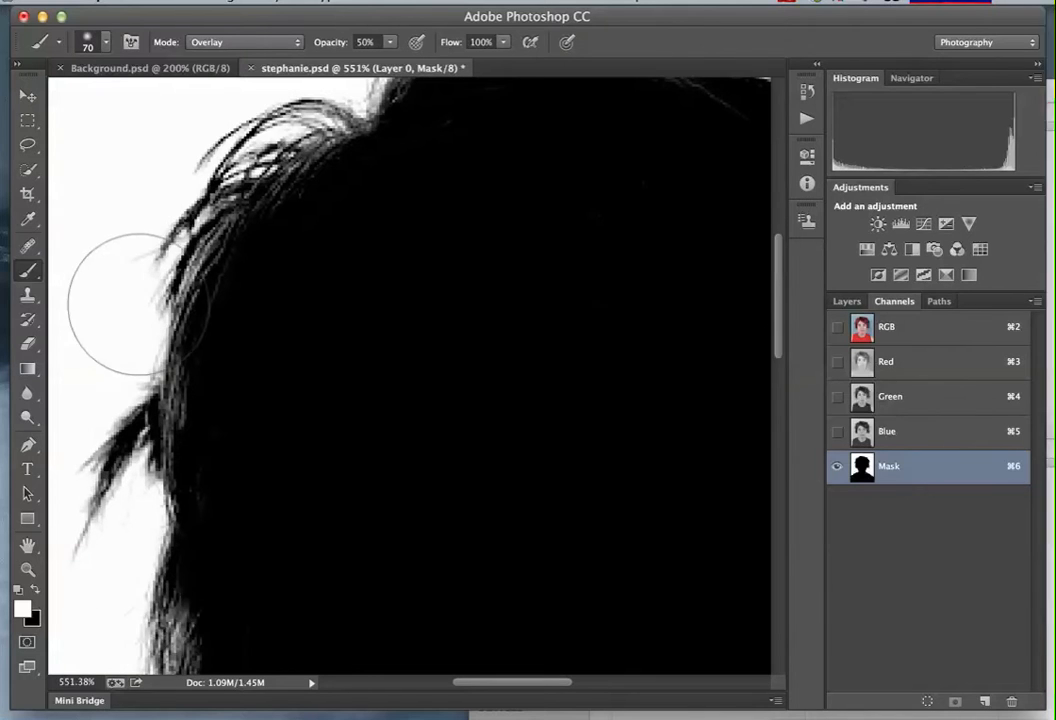
scroll(146, 389, "left", 2)
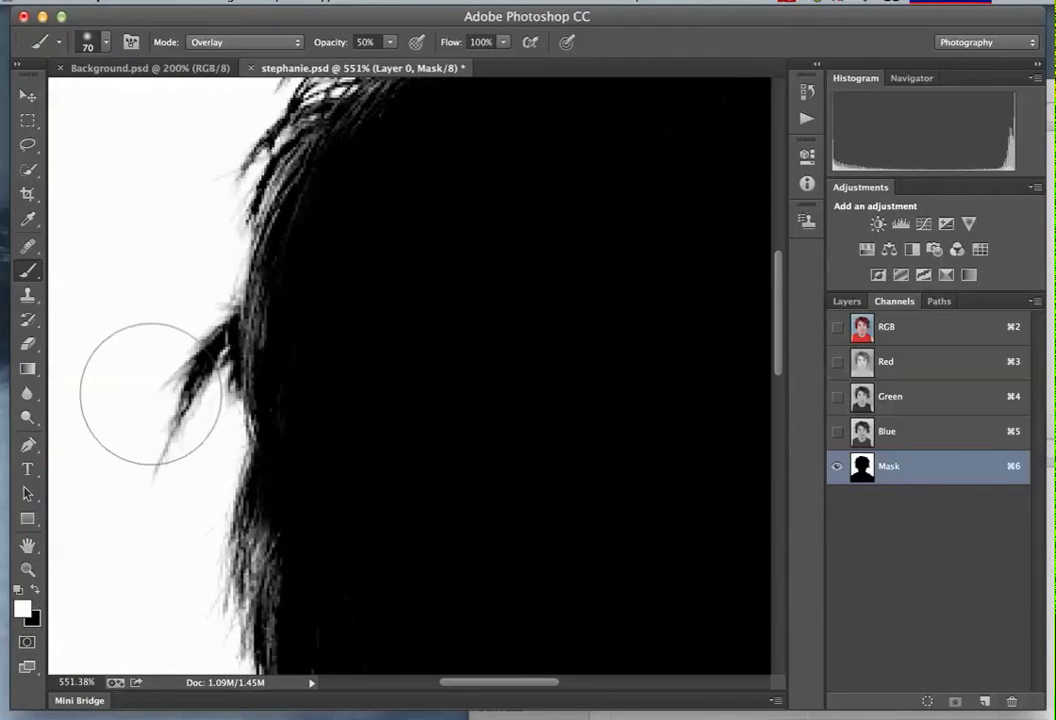
scroll(145, 432, "down", 3)
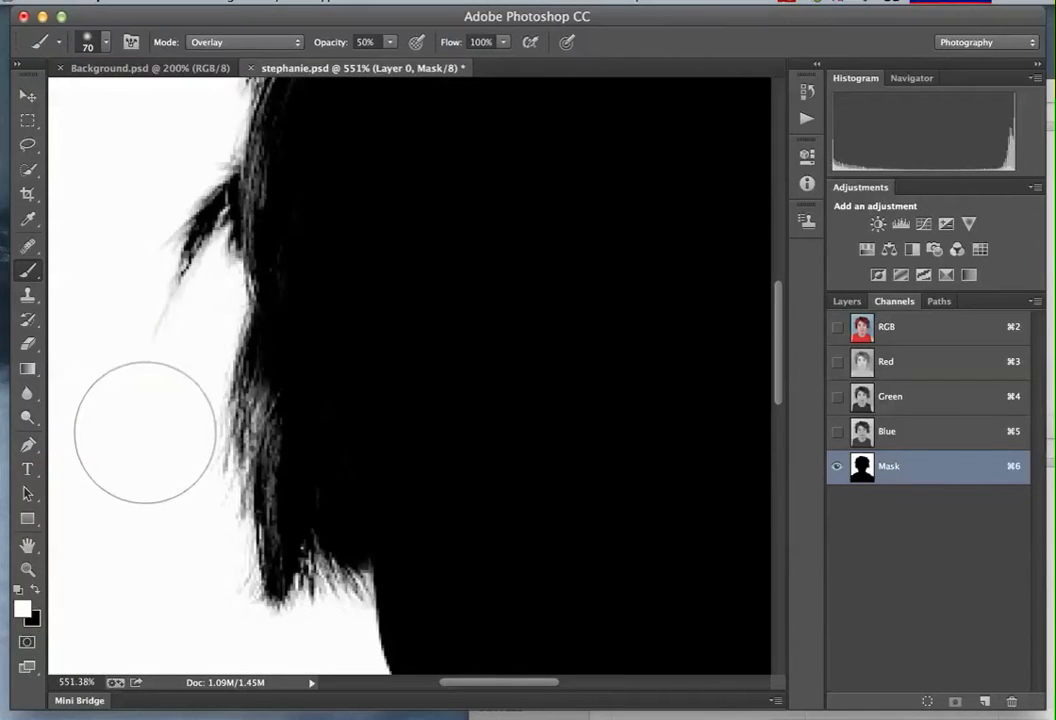
left_click(274, 585)
left_click(274, 585)
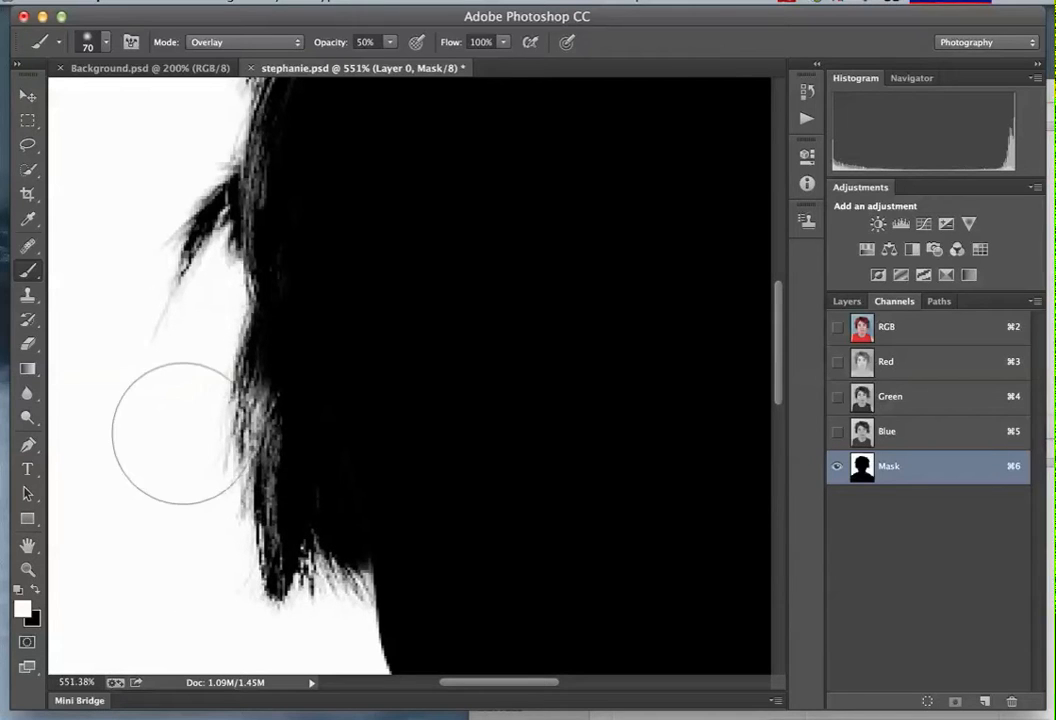
- Make black the painting colour, reduce the brush to size 40 and paint over the inner edge of the left-hand hair
scroll(410, 405, "right", 5)
scroll(416, 405, "left", 5)
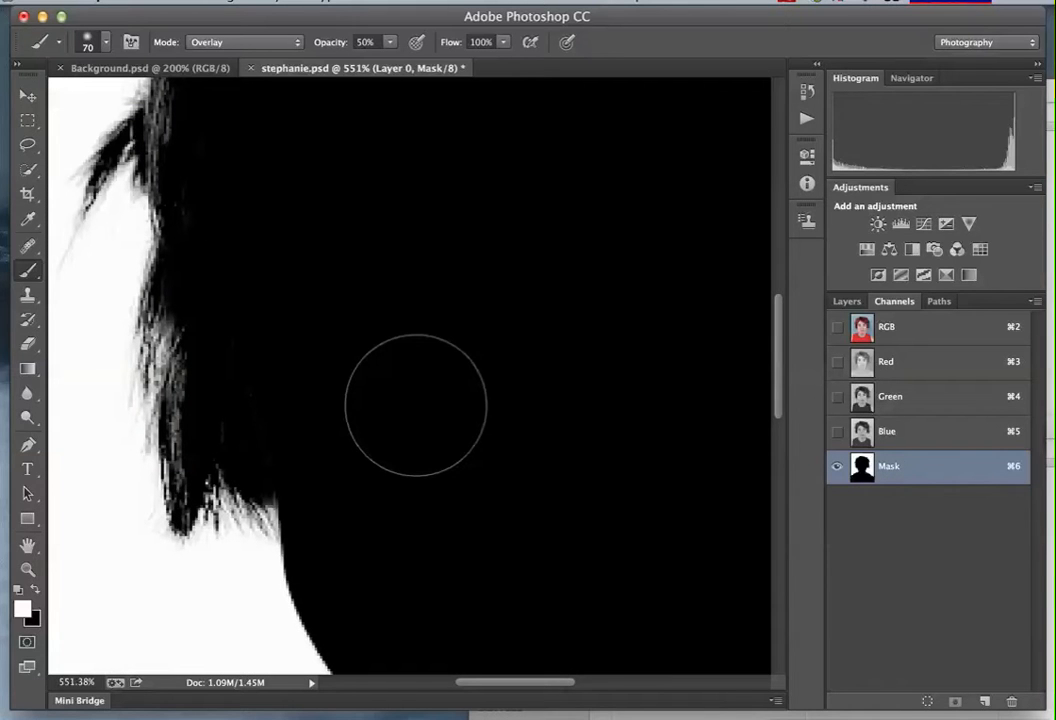
key("x")
key("bracketleft")
key("bracketleft")
key("bracketleft")
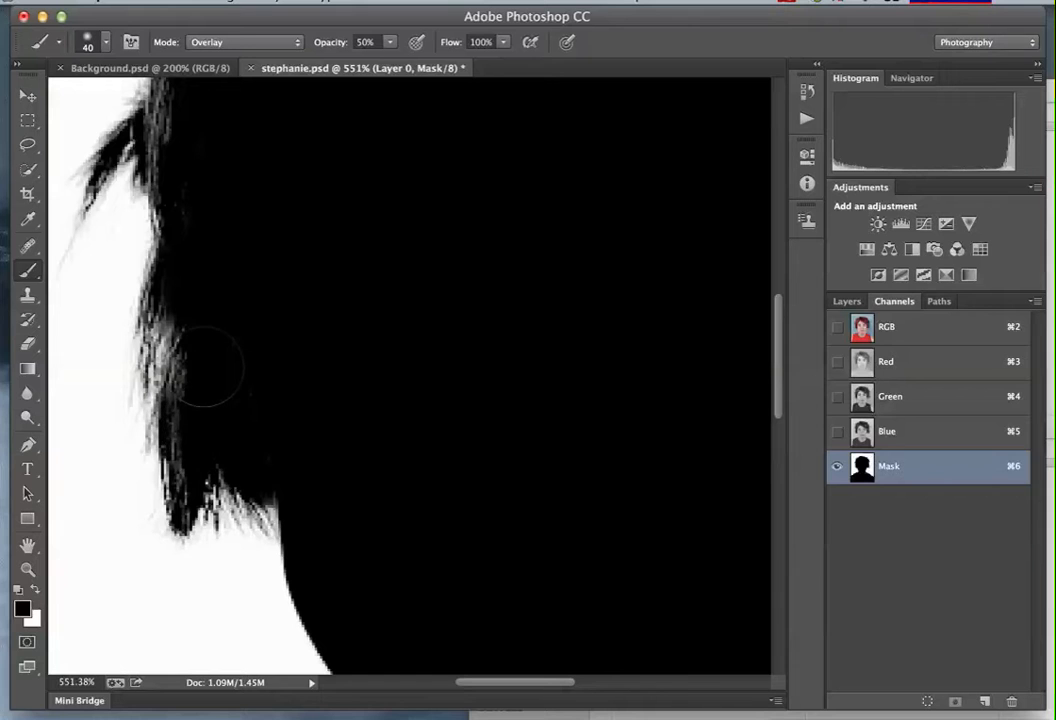
scroll(268, 398, "up", 5)
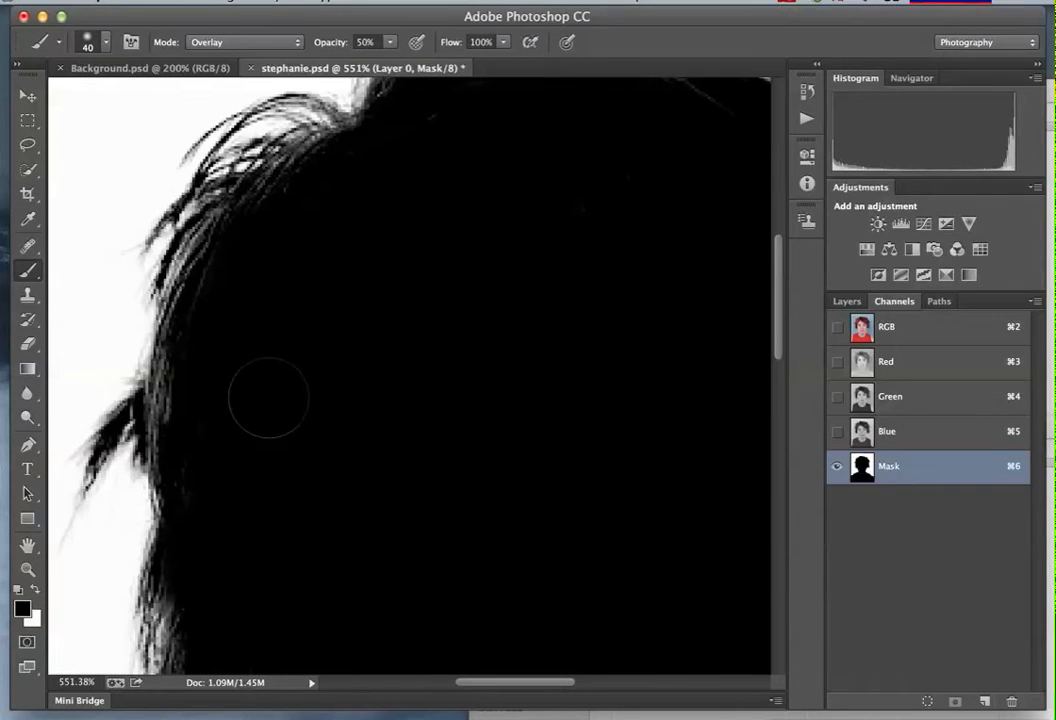
right_click(190, 422)
key("Return")
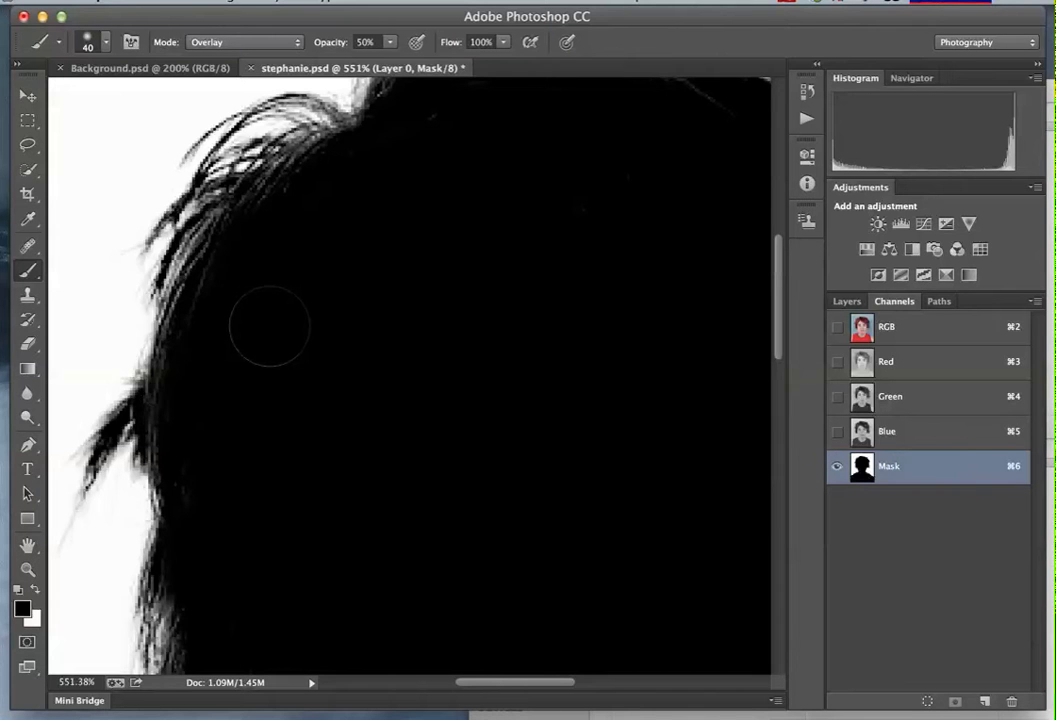
- Paint black in Overlay mode over the inner edge of the hair along the crown
scroll(269, 326, "up", 5)
scroll(283, 342, "right", 3)
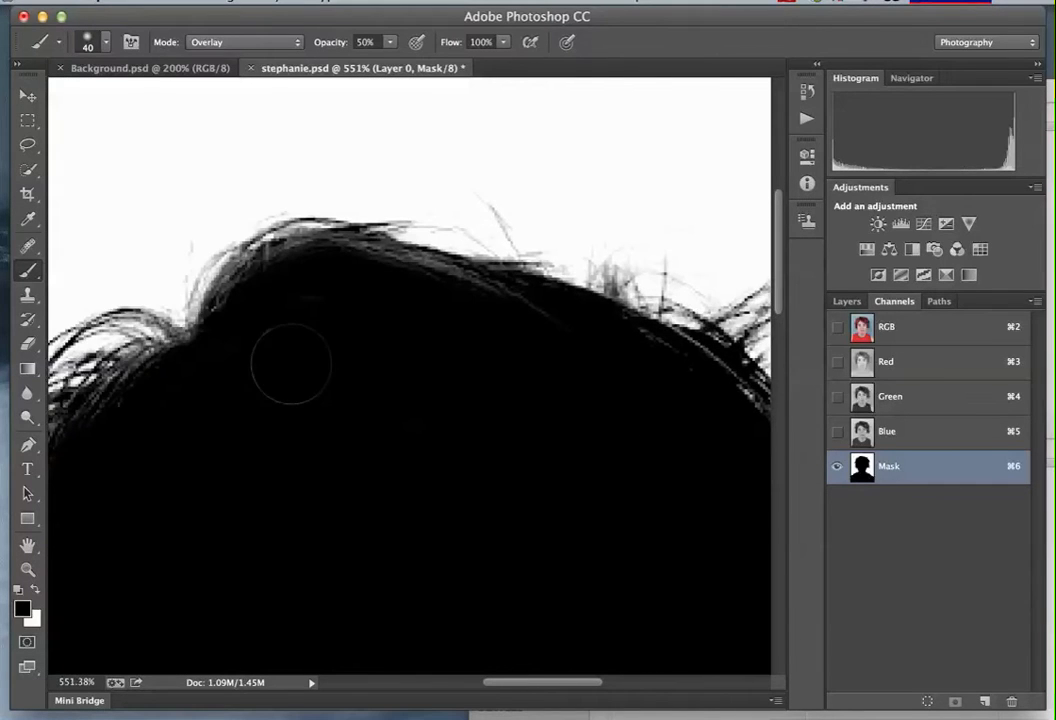
mouse_move(407, 289)
left_mouse_down()
mouse_move(461, 305)
mouse_move(368, 275)
mouse_move(440, 292)
mouse_move(320, 285)
mouse_move(255, 305)
left_mouse_up()
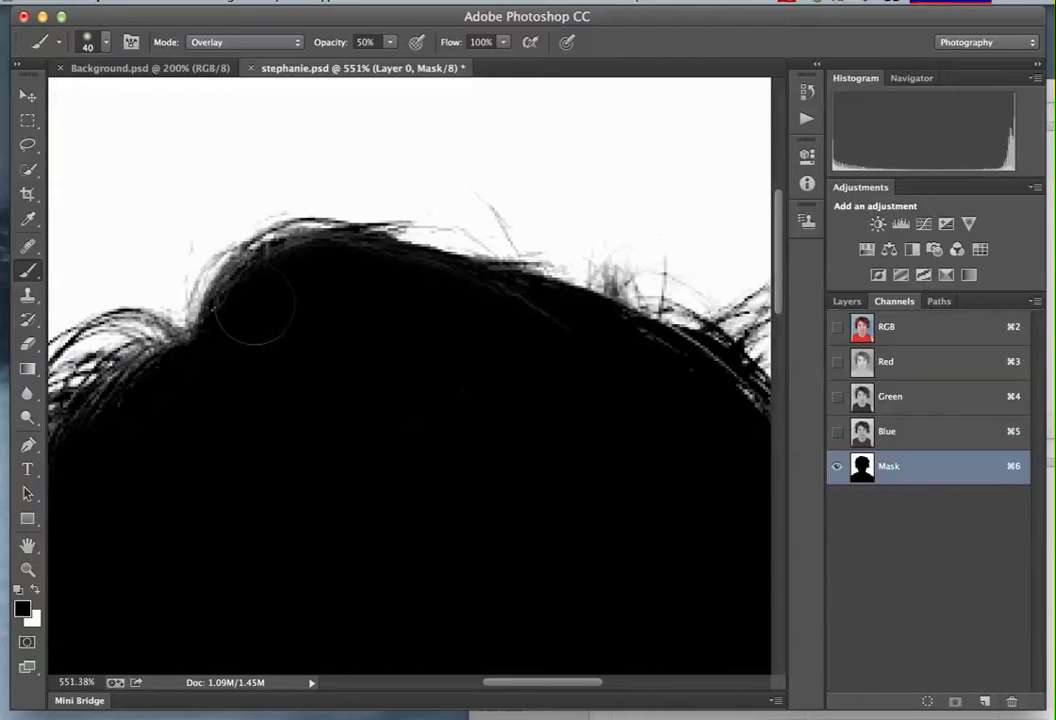
scroll(362, 384, "left", 3)
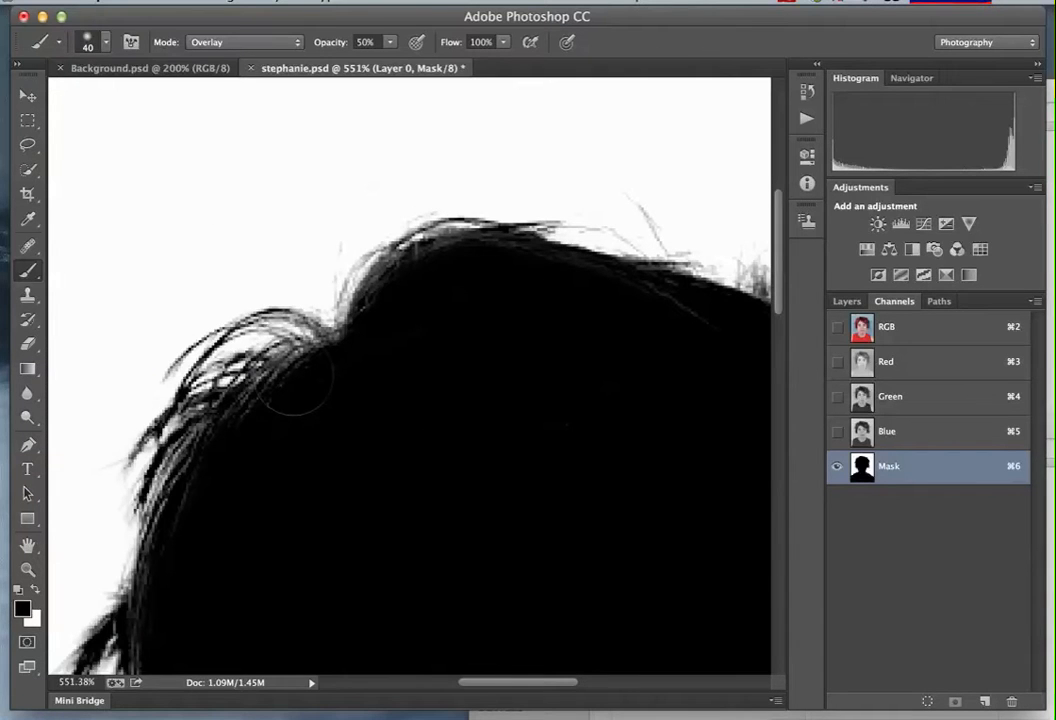
scroll(428, 418, "down", 5)
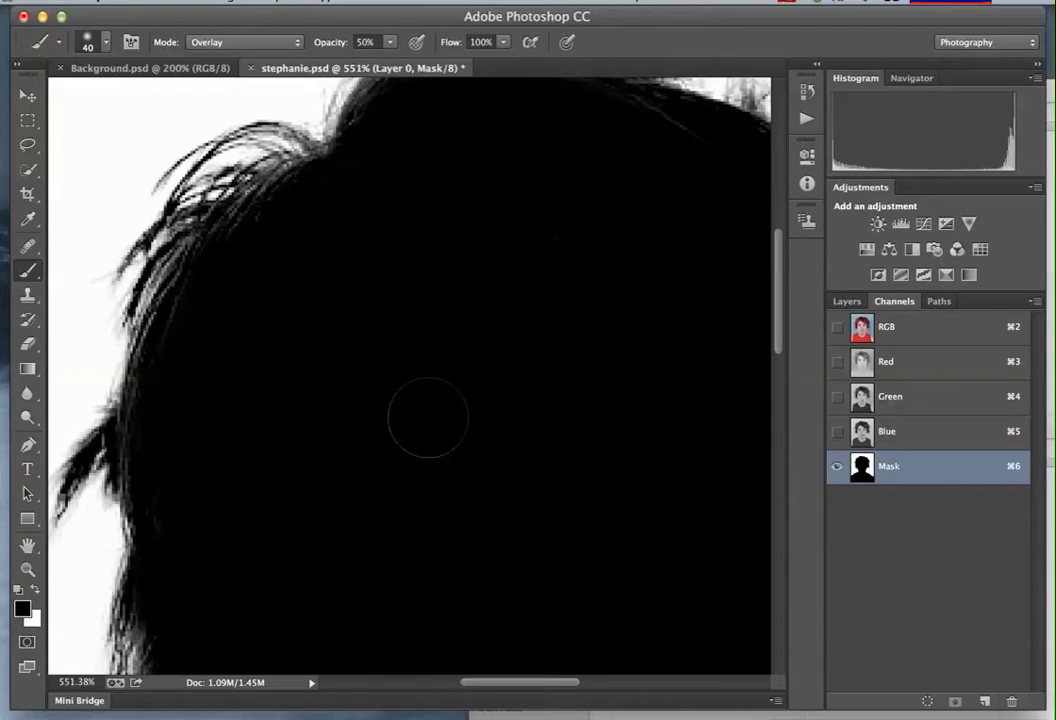
scroll(428, 418, "down", 4)
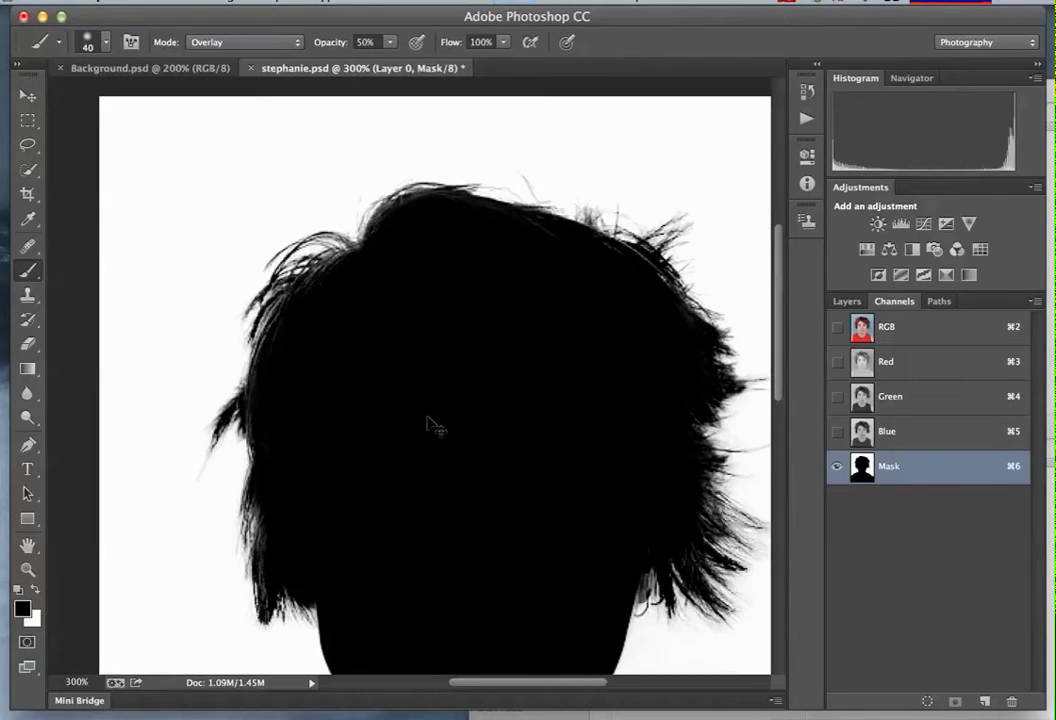
scroll(430, 425, "down", 2)
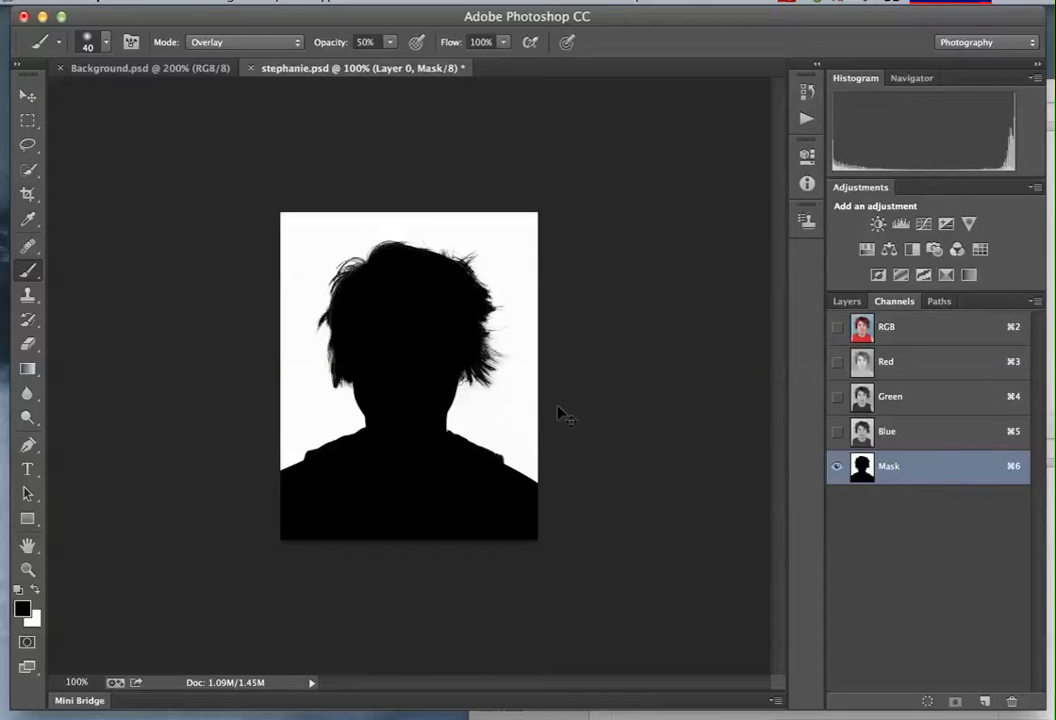
key("super+equal")
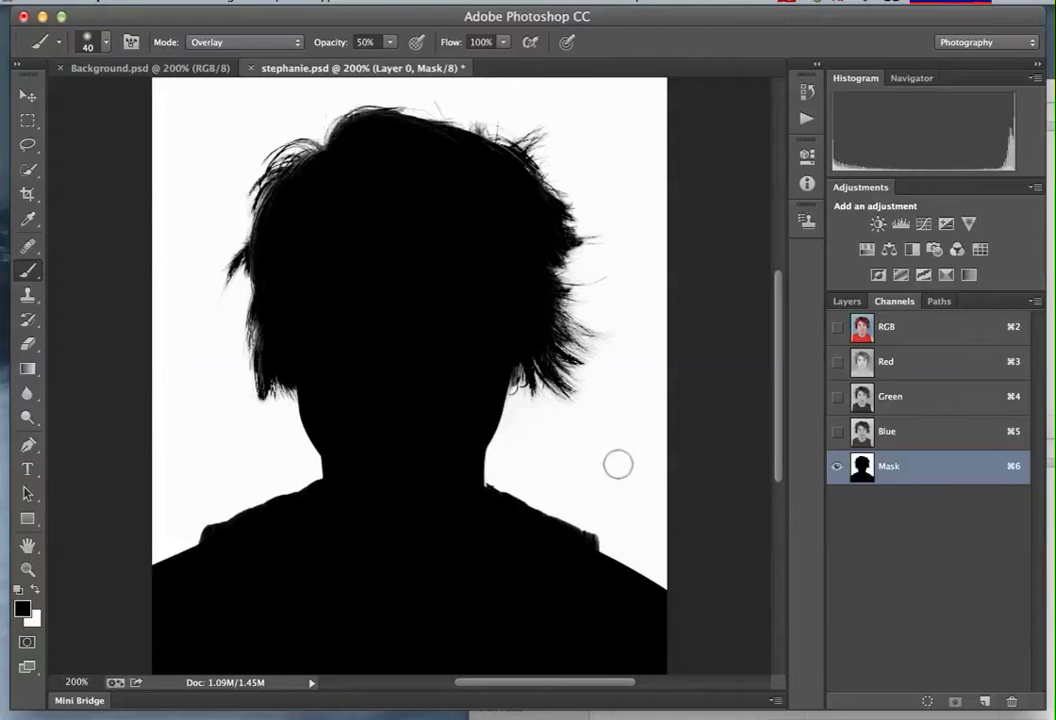
left_click(926, 702)
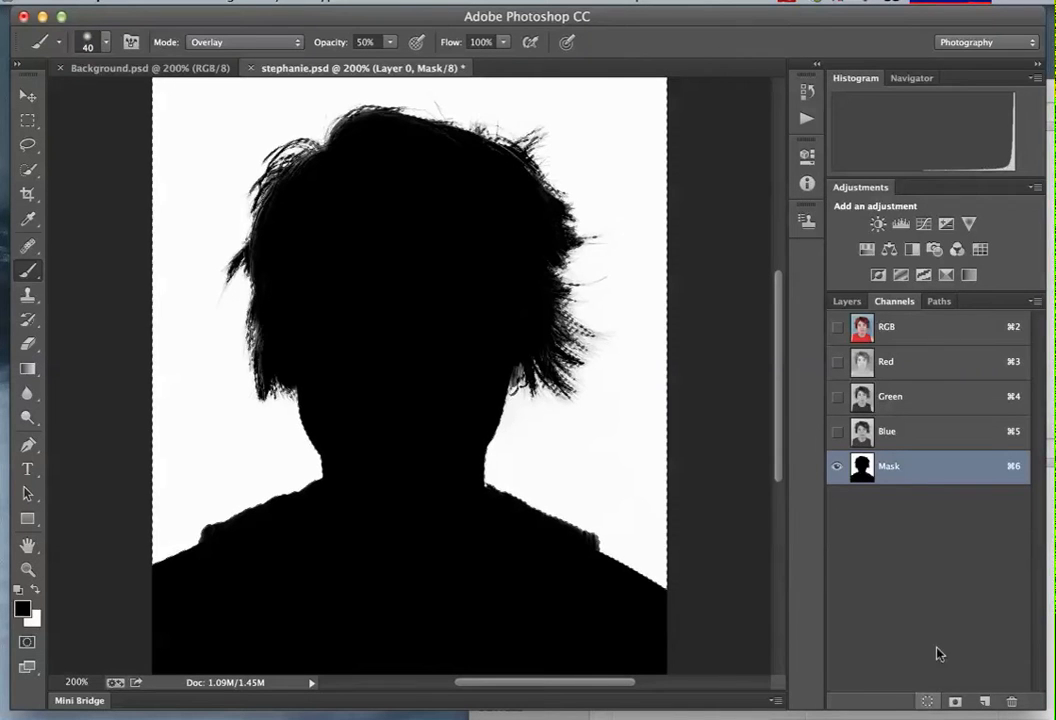
key("super+d")
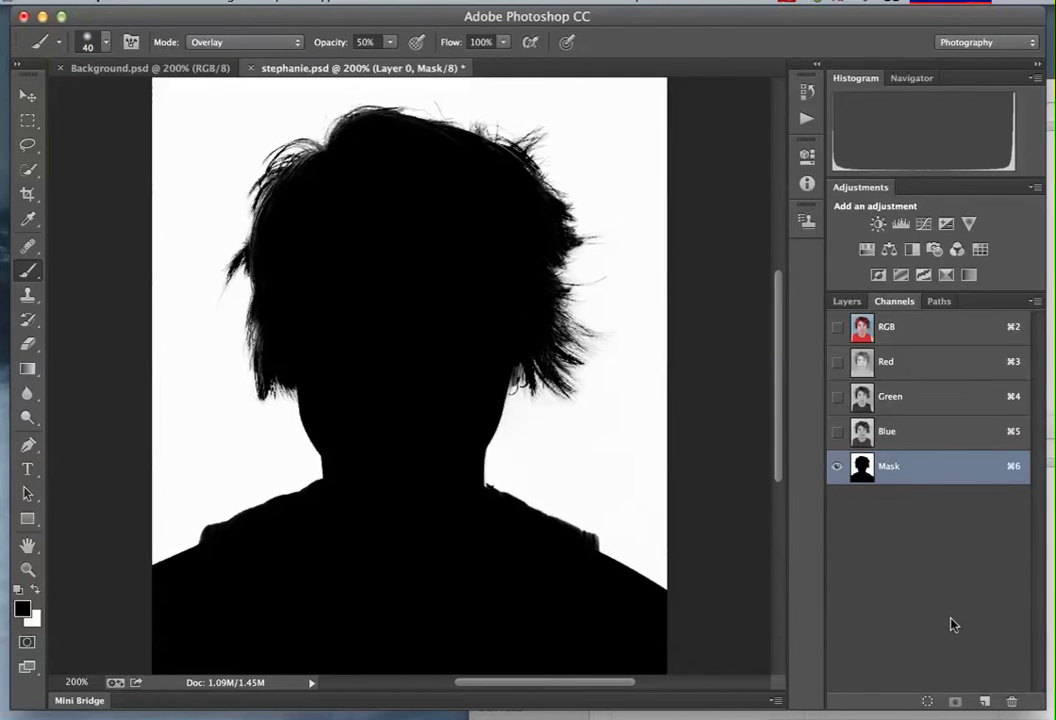
left_click(862, 470, "super")
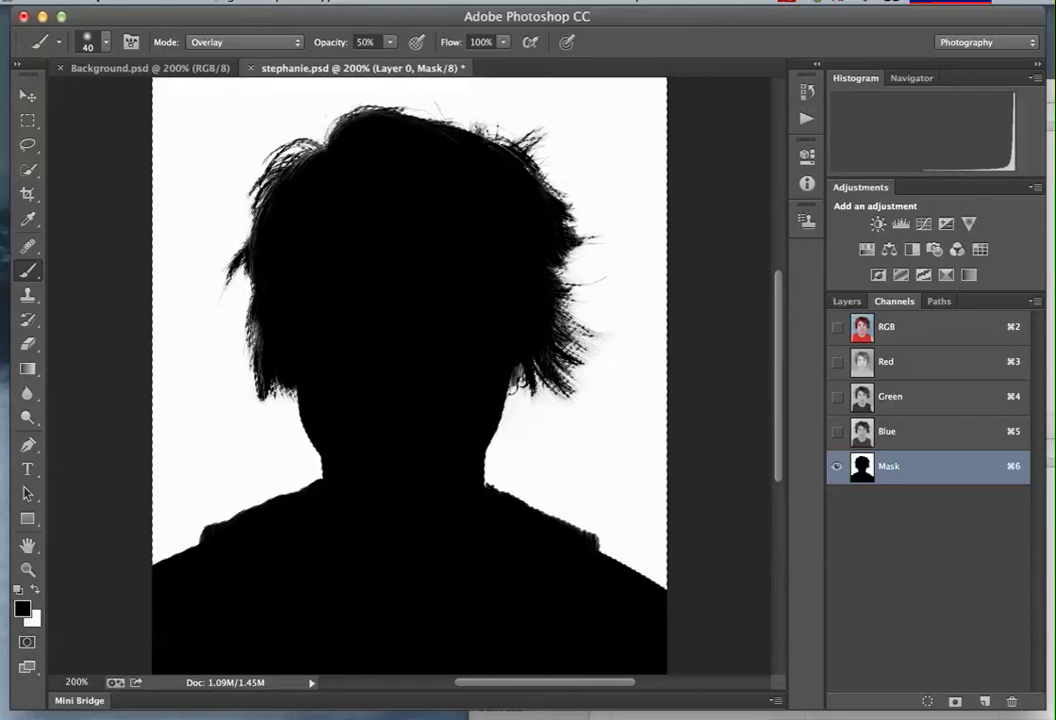
left_click(378, 1)
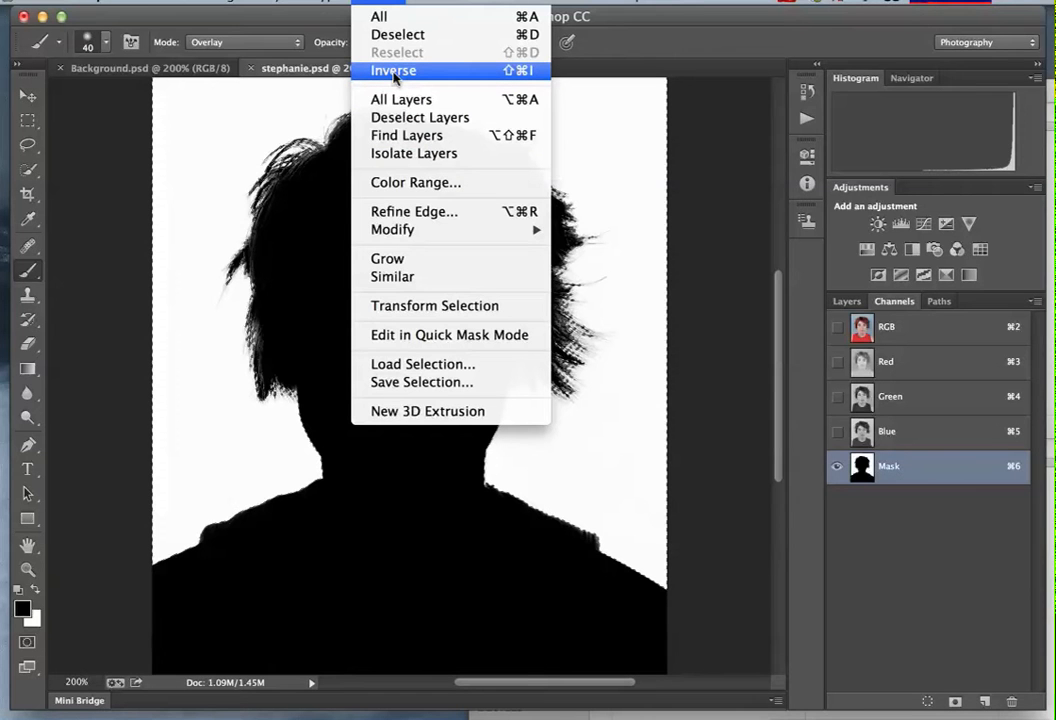
left_click(240, 128)
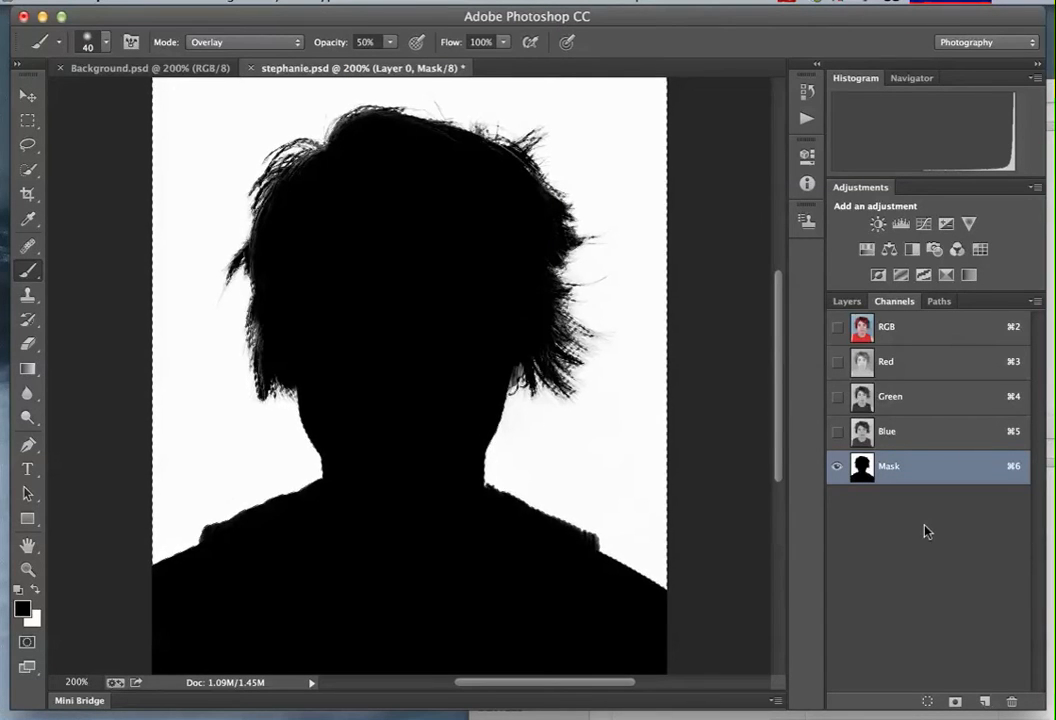
key("super+d")
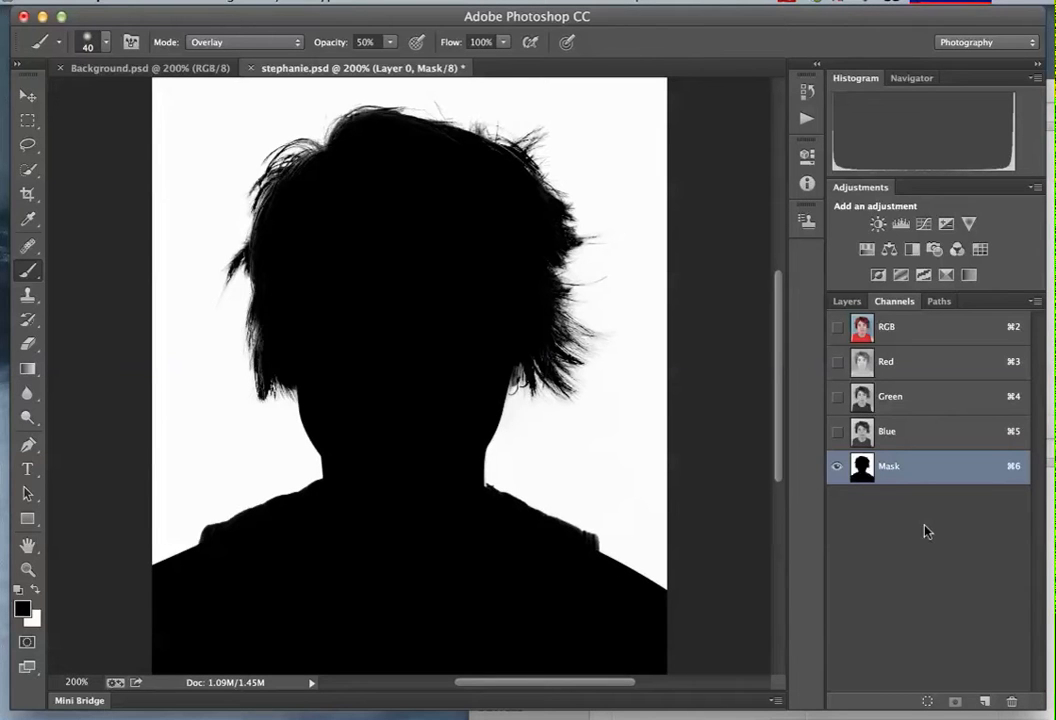
- Invert the Mask channel and load it as a selection over the RGB composite image
key("super+i")
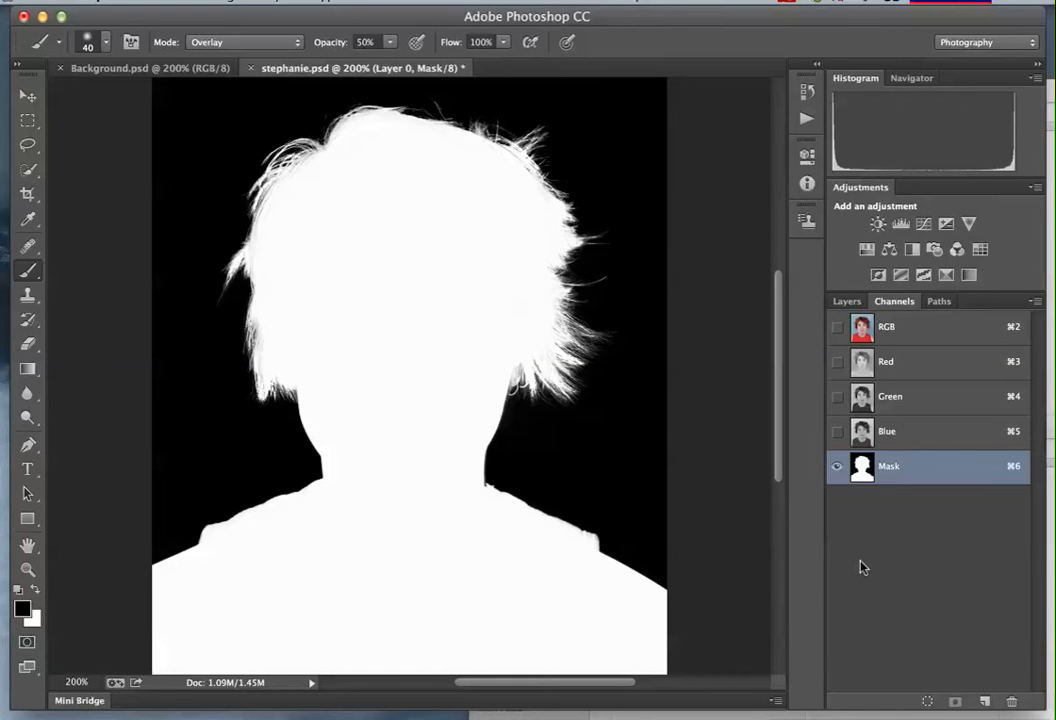
left_click(861, 470, "super")
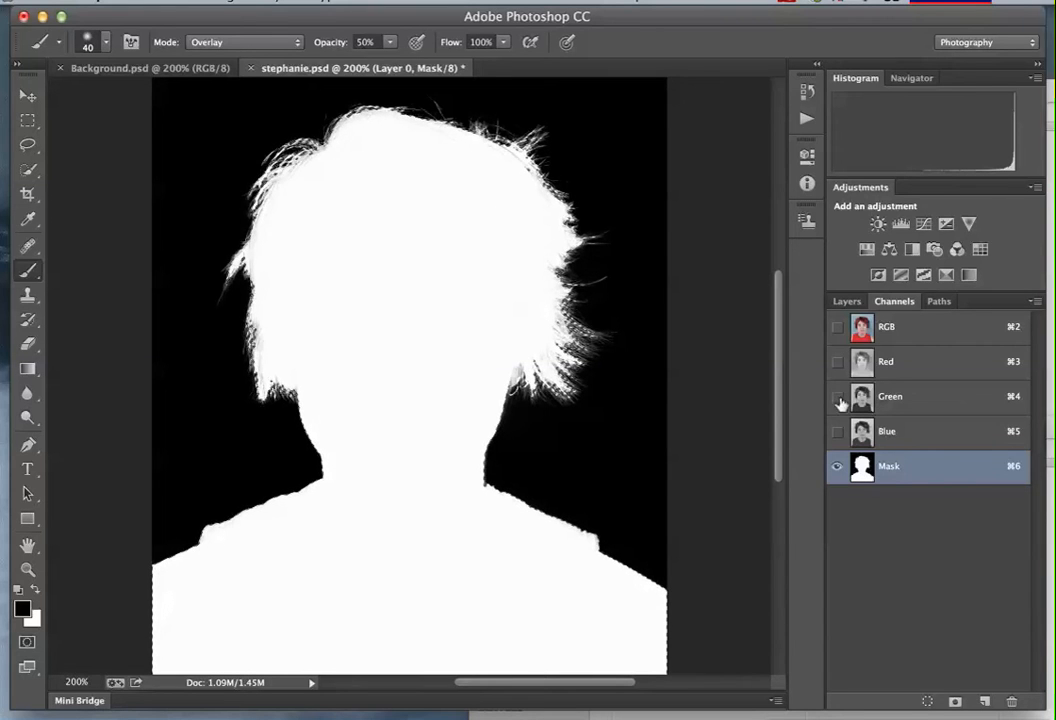
left_click(884, 329)
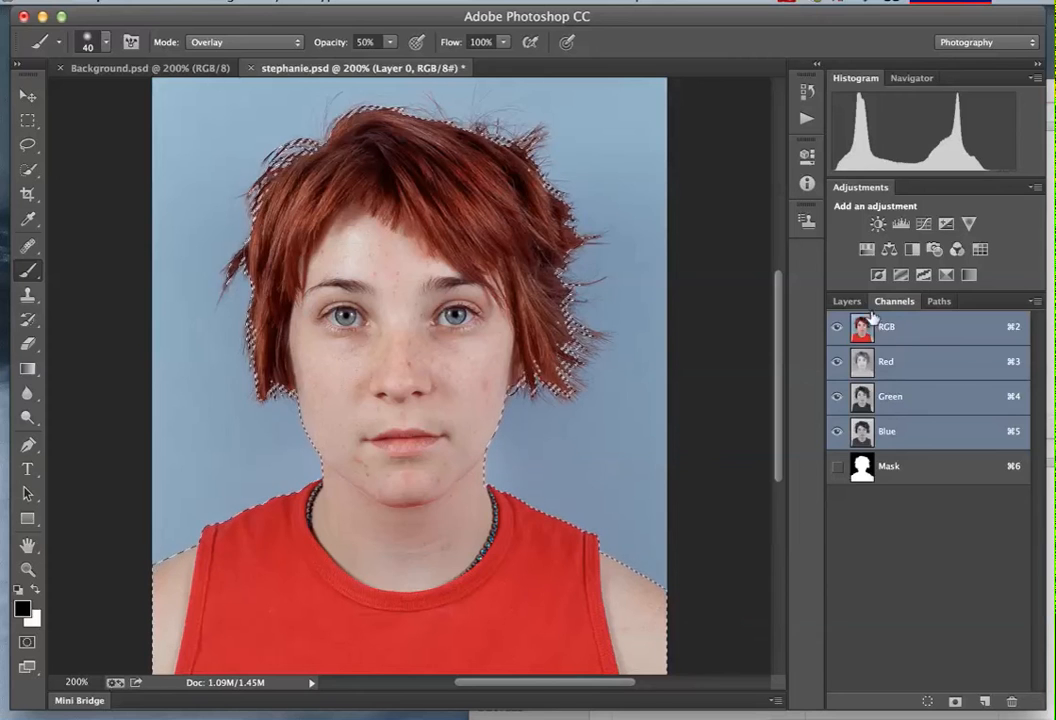
- Copy the selected subject from Layer 0 and paste it as a new layer into Background.psd
left_click(846, 301)
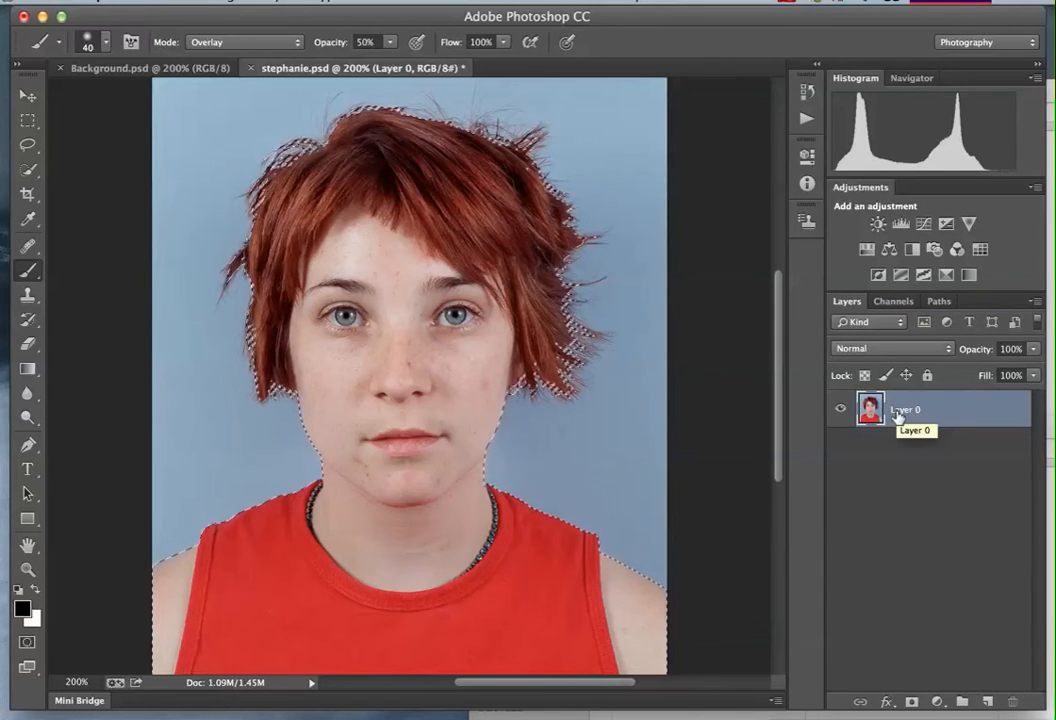
left_click(119, 68)
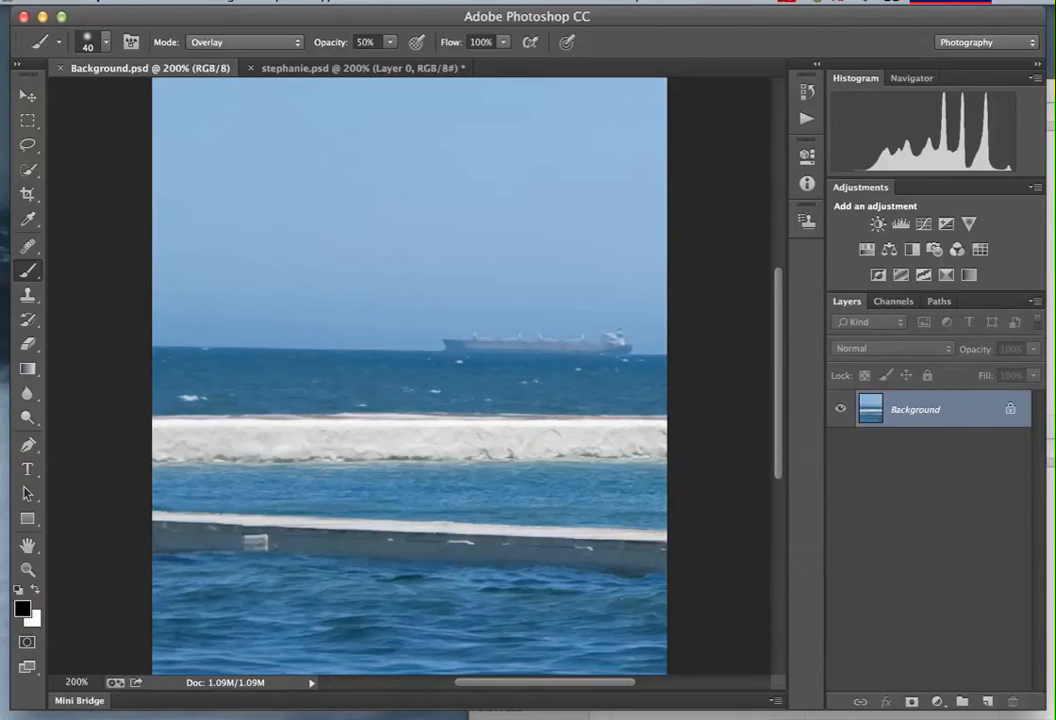
key("super+v")
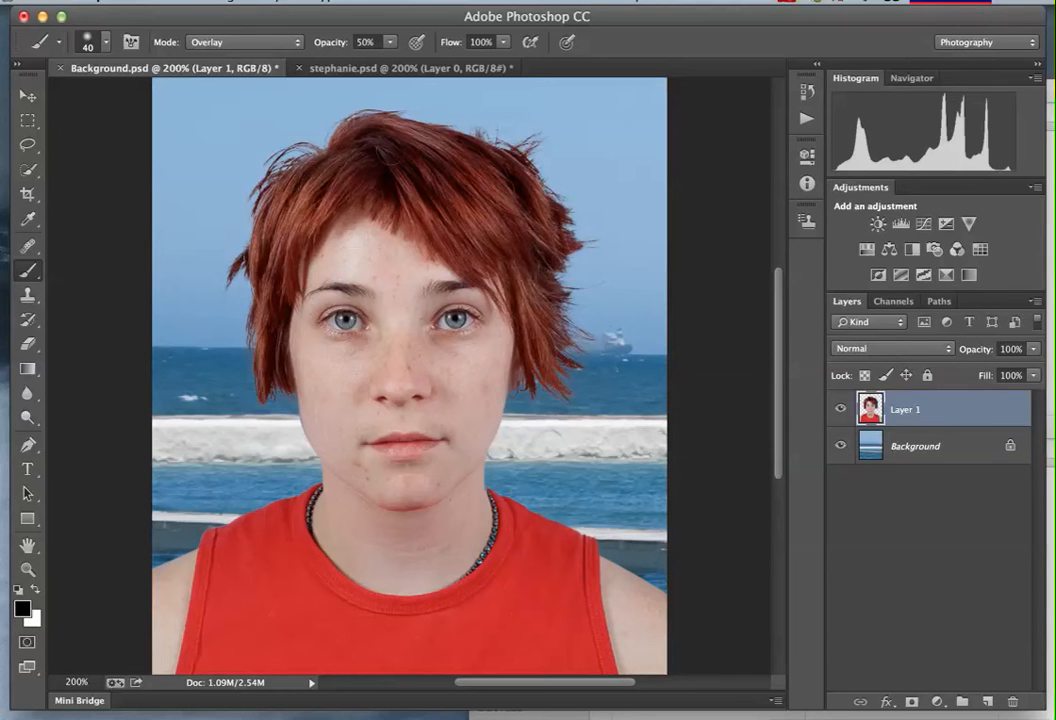
- Return to stephanie.psd, make the Mask channel active as an overlay on the RGB image, and clear the selection
left_click(373, 70)
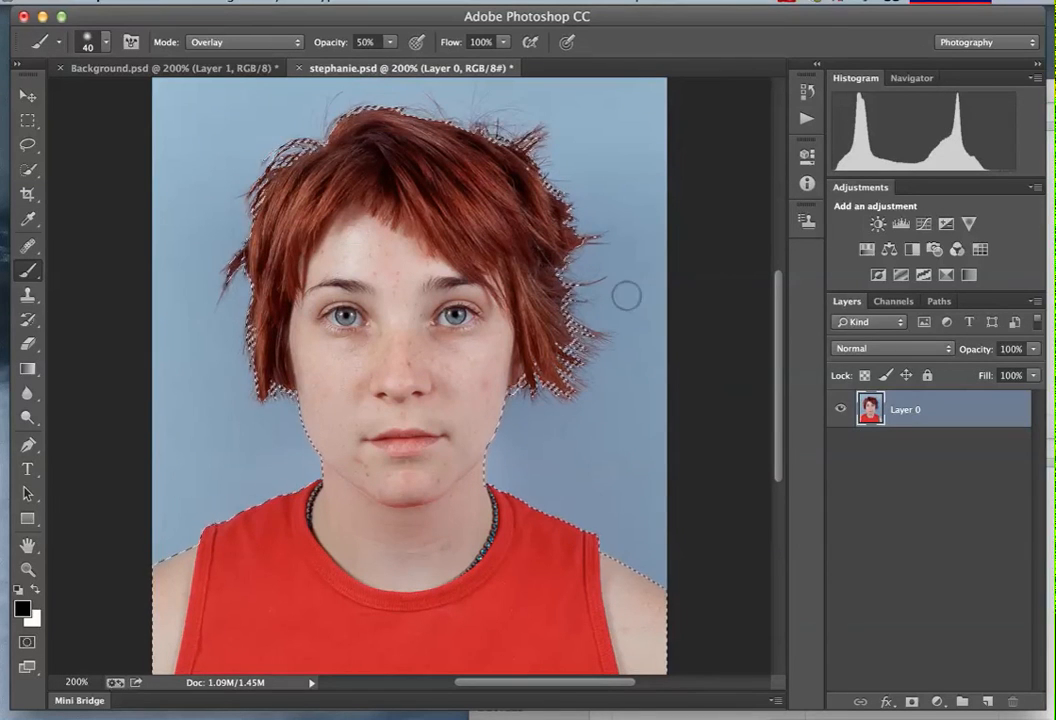
left_click(893, 301)
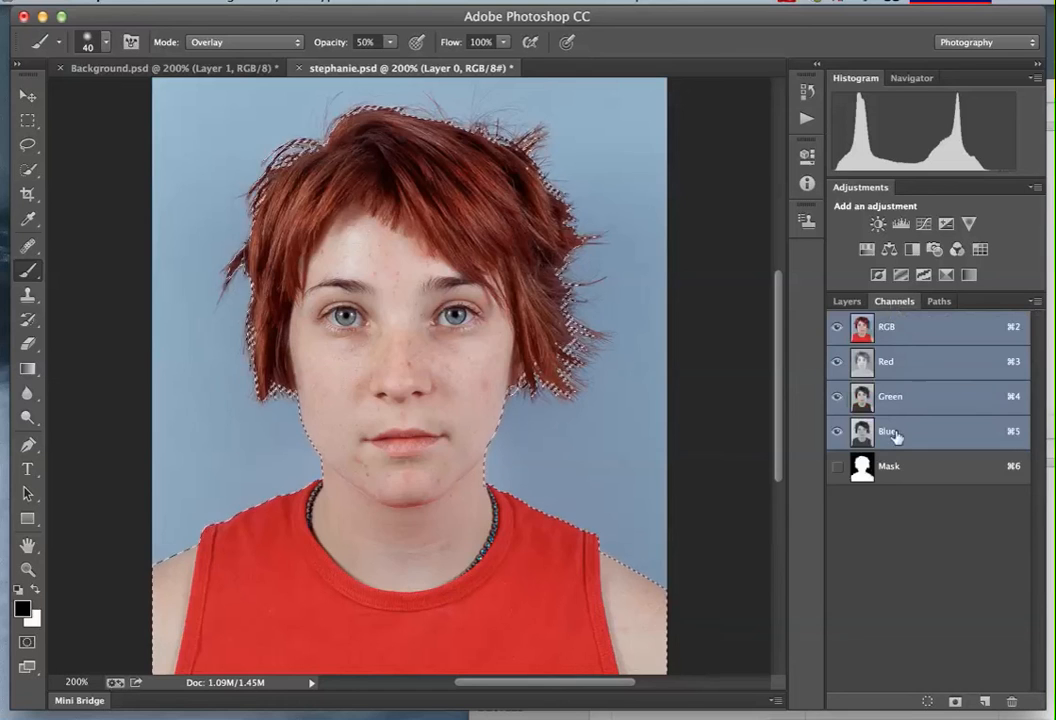
left_click(890, 468)
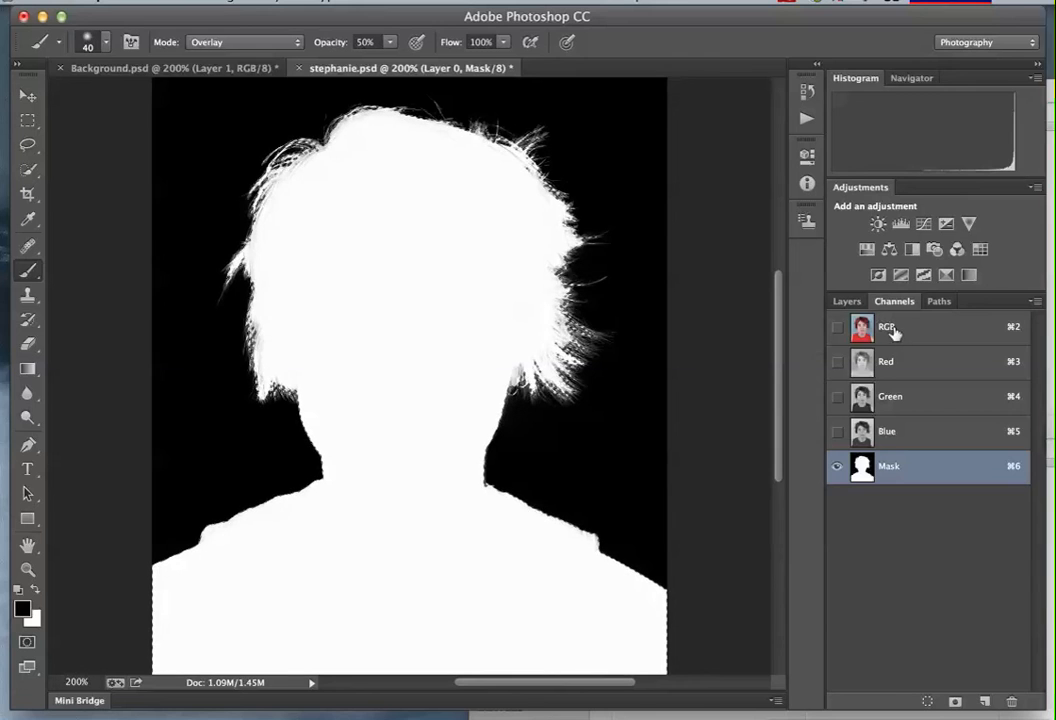
left_click(836, 328)
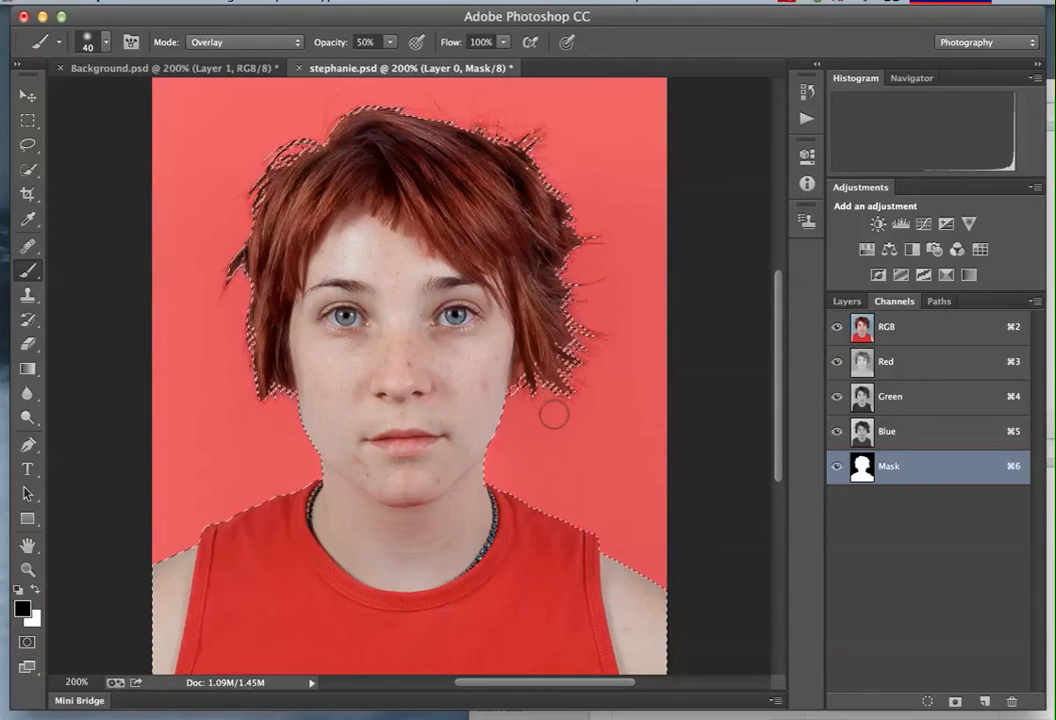
key("super+d")
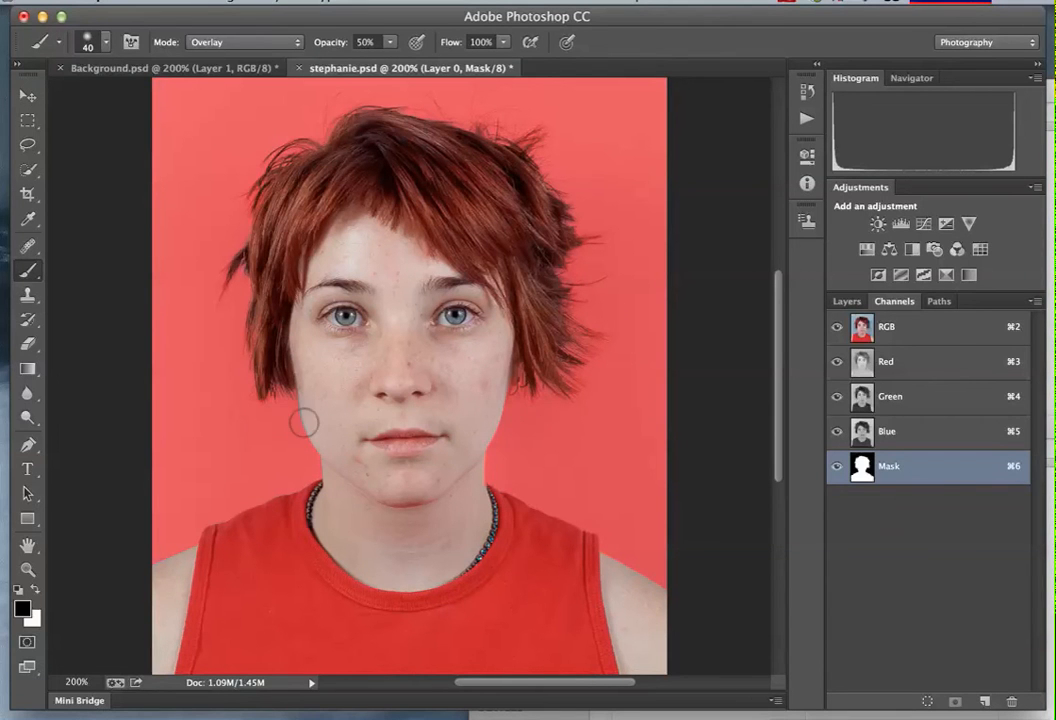
- Reduce the brush to size 8 and set its blending mode to Normal for retouching the left-hand cheek edge
left_click_drag(295, 418, 389, 476)
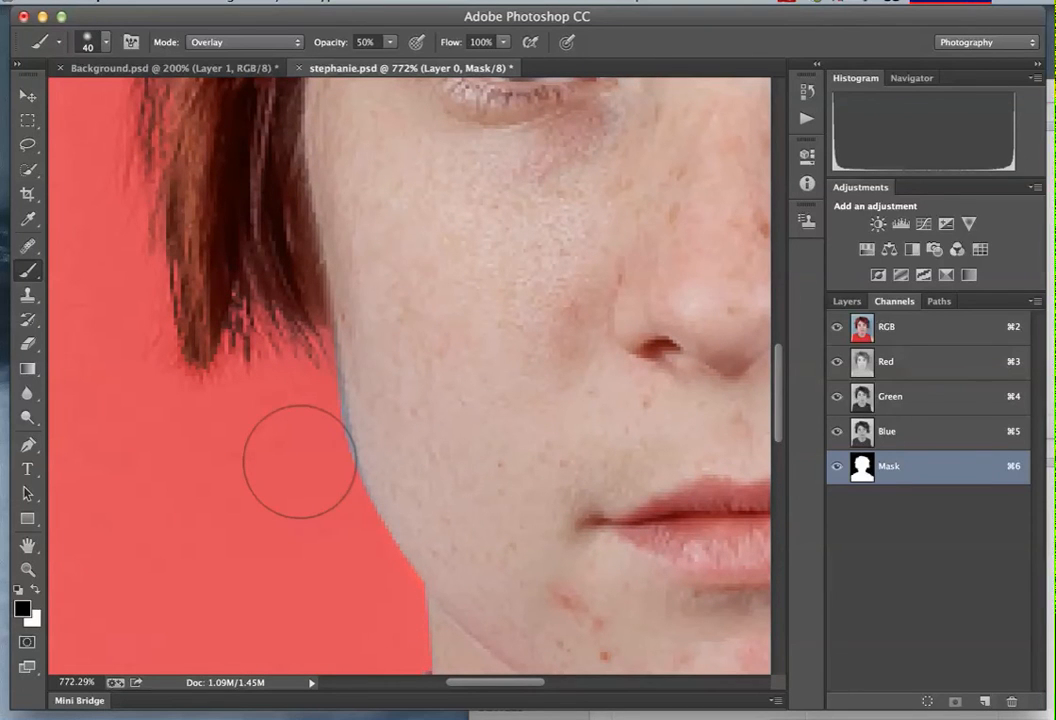
key("bracketleft")
key("bracketleft")
key("bracketleft")
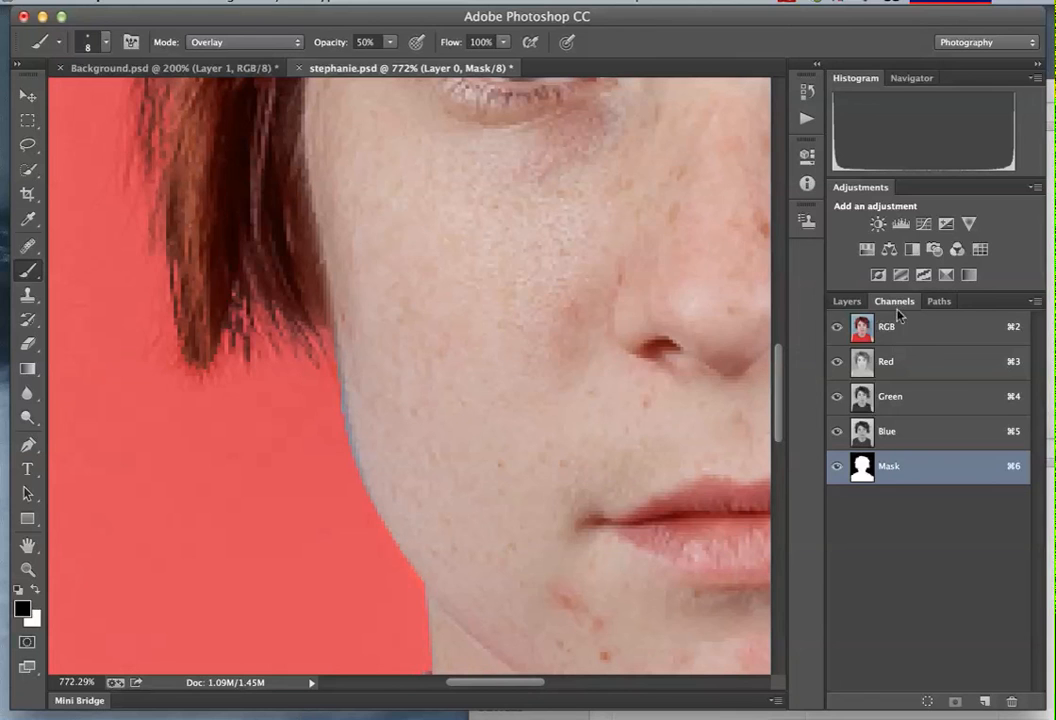
left_click(837, 328)
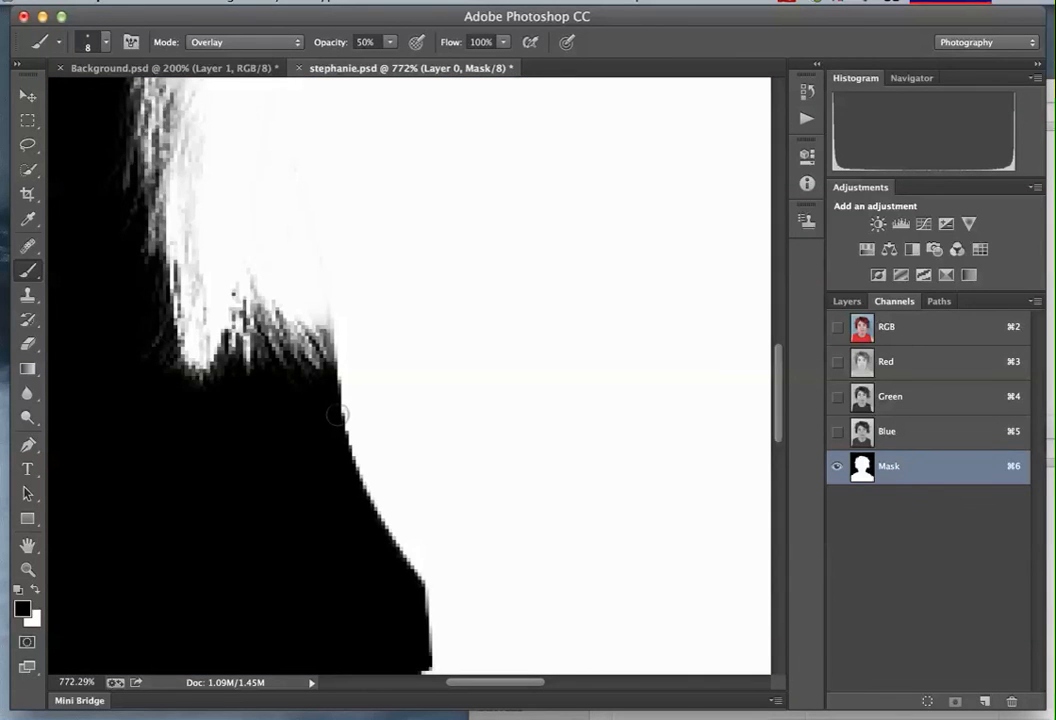
left_click(236, 42)
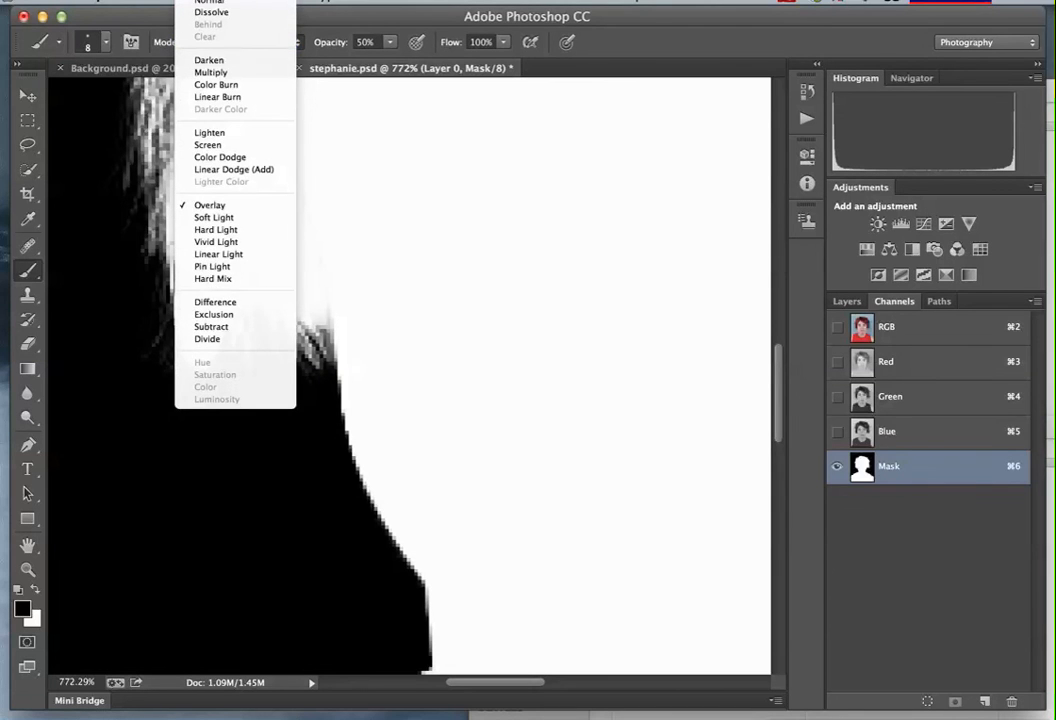
left_click(530, 370)
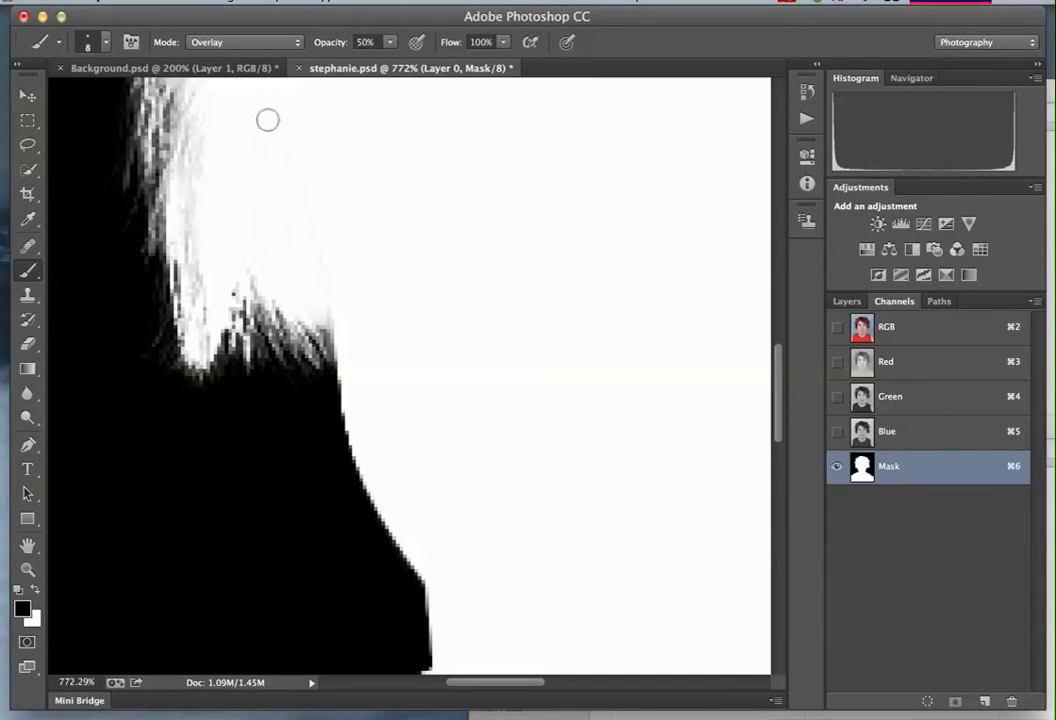
left_click(240, 42)
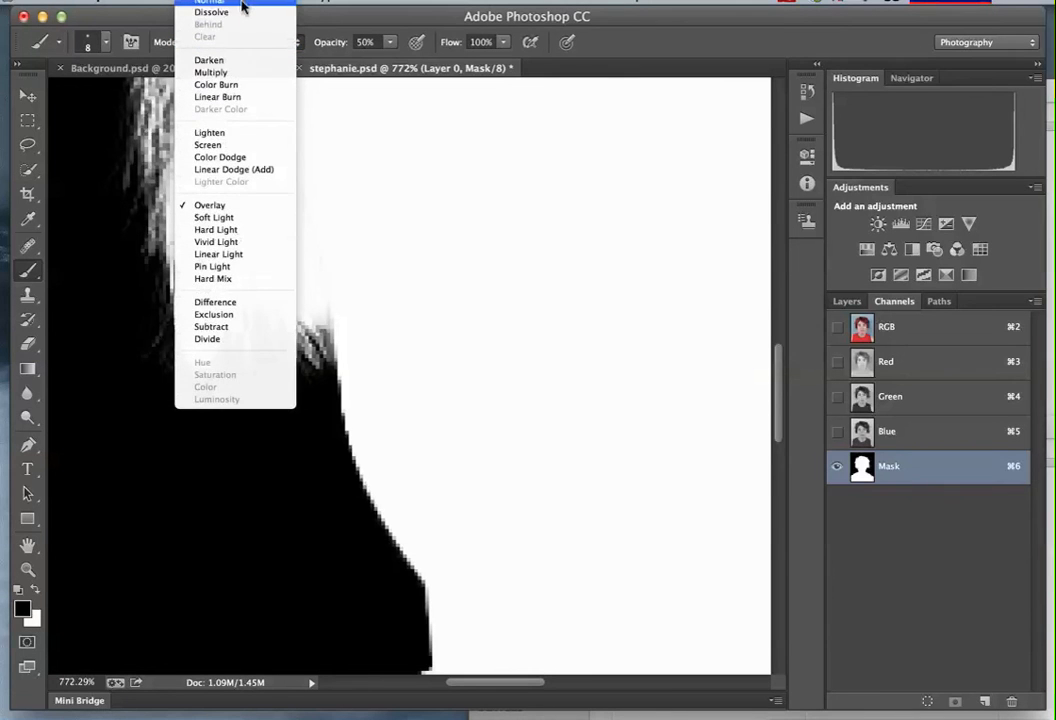
left_click(242, 3)
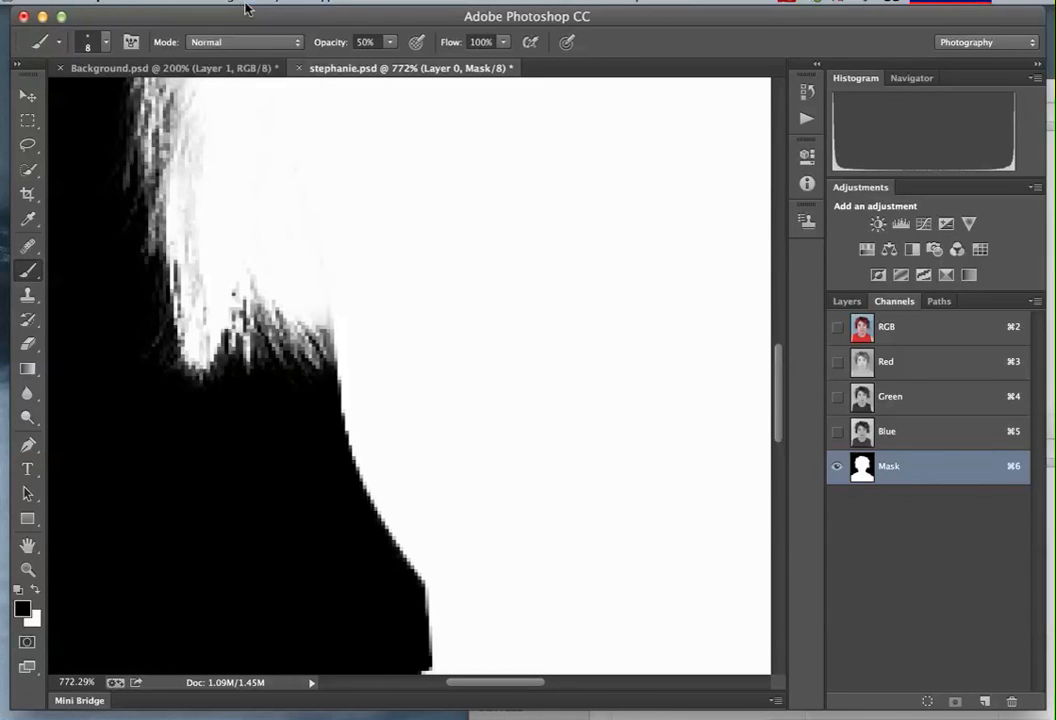
- Paint black on the Mask channel along the cheek edge below the left-hand hair, with the RGB image shown underneath
left_click(837, 327)
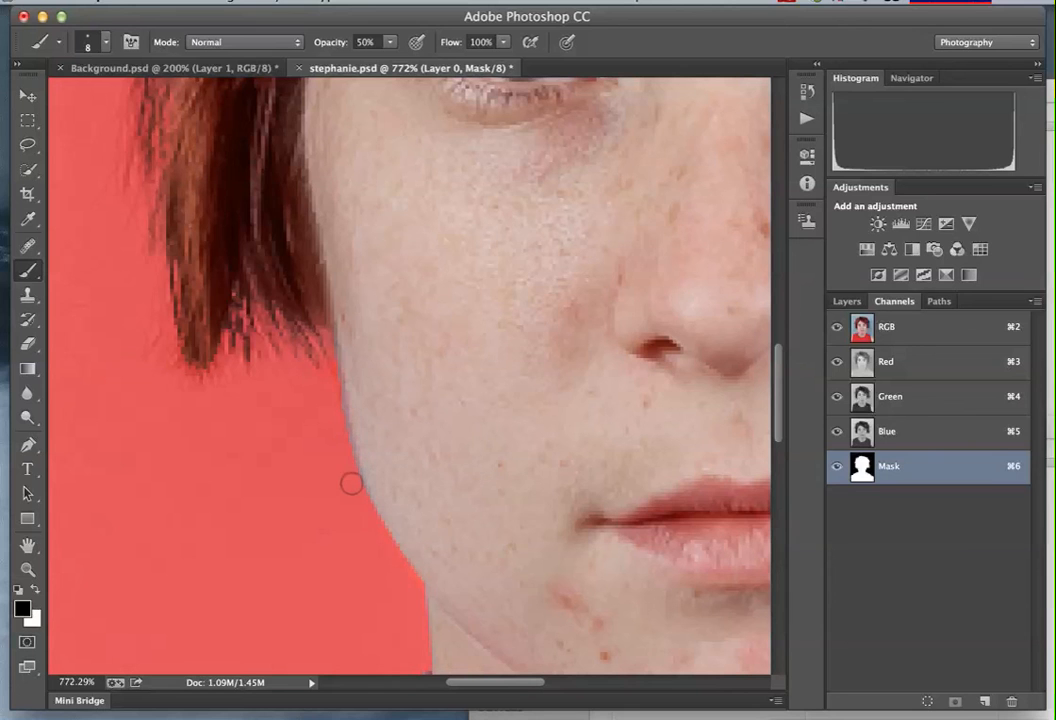
right_click(373, 527)
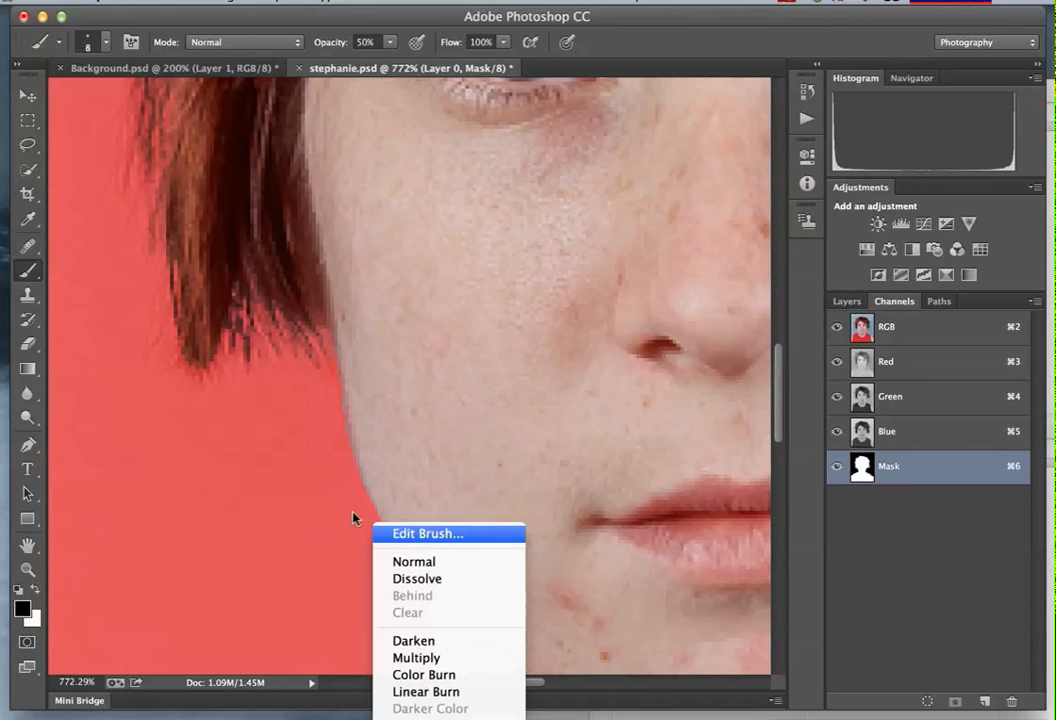
left_click(359, 511)
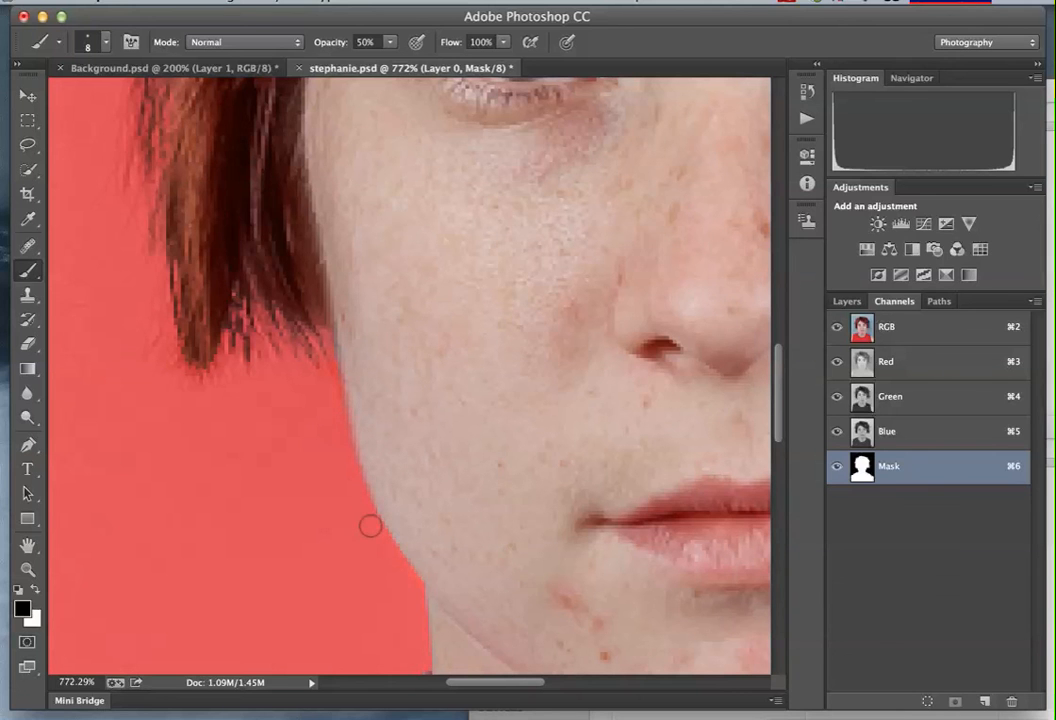
scroll(344, 483, "up", 15)
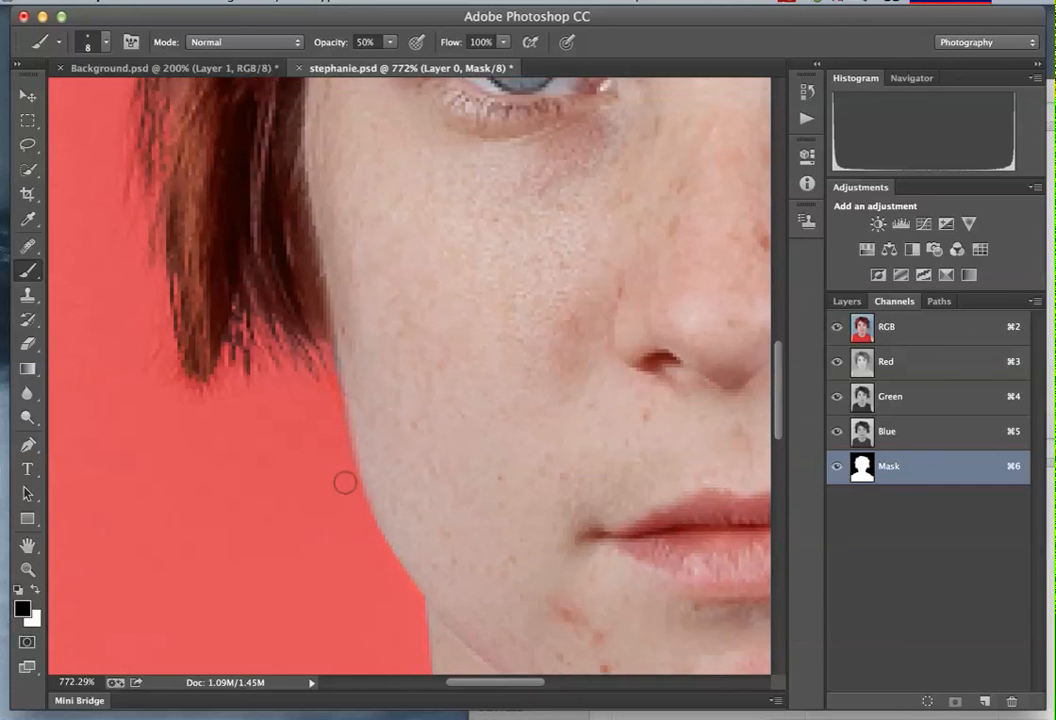
scroll(651, 477, "down", 2)
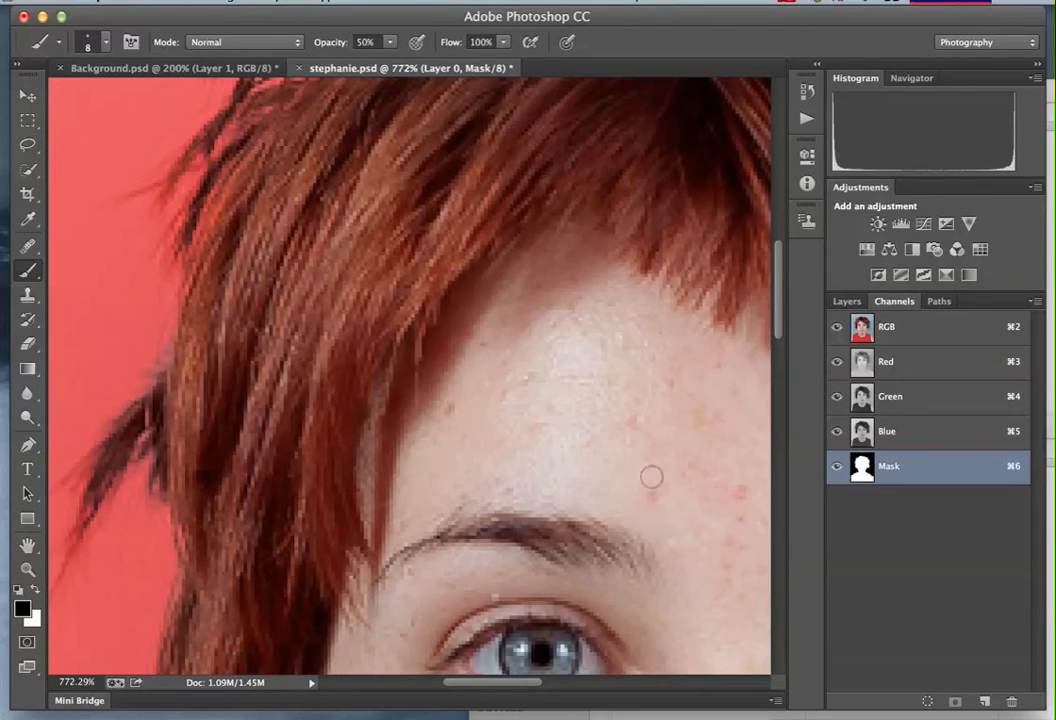
left_click(838, 327)
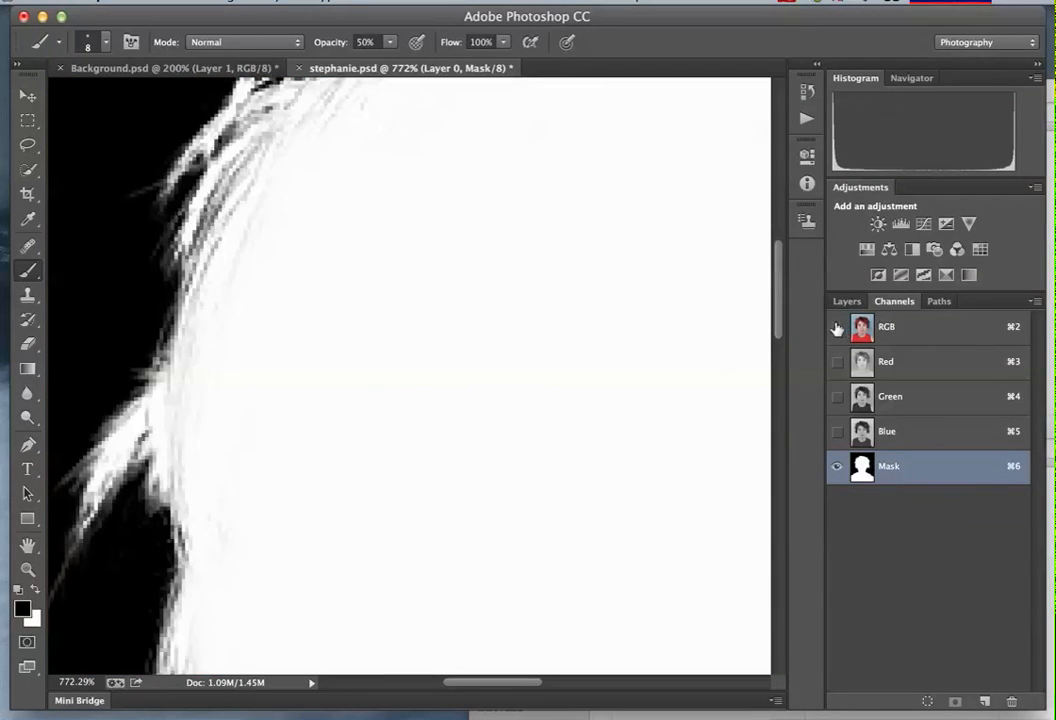
scroll(408, 380, "down", 10)
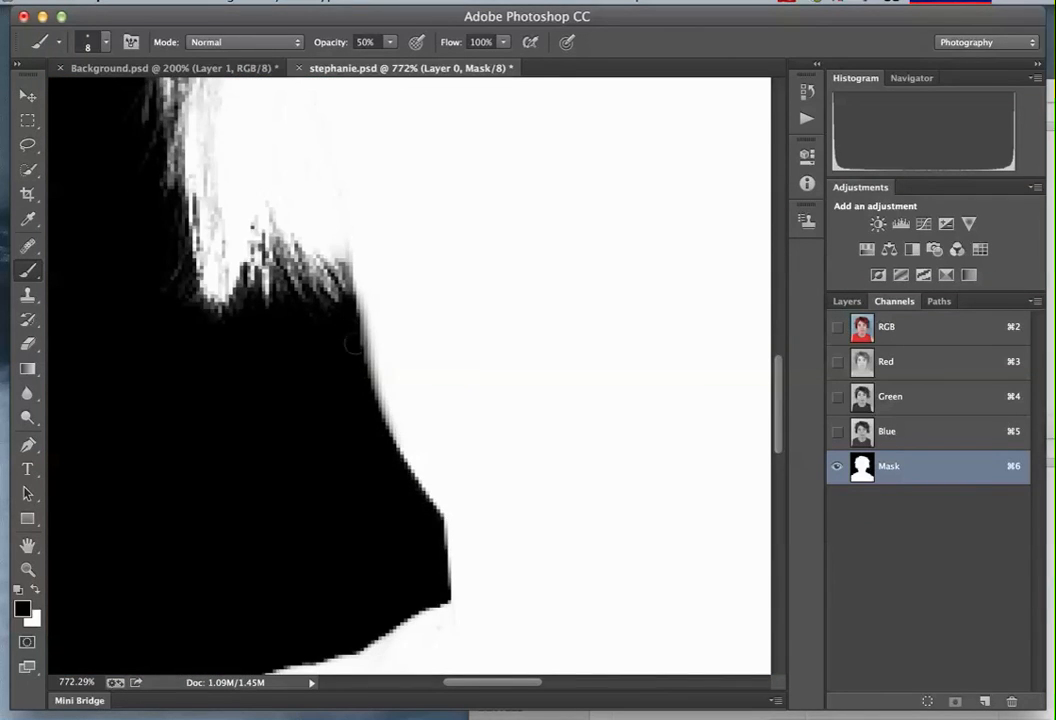